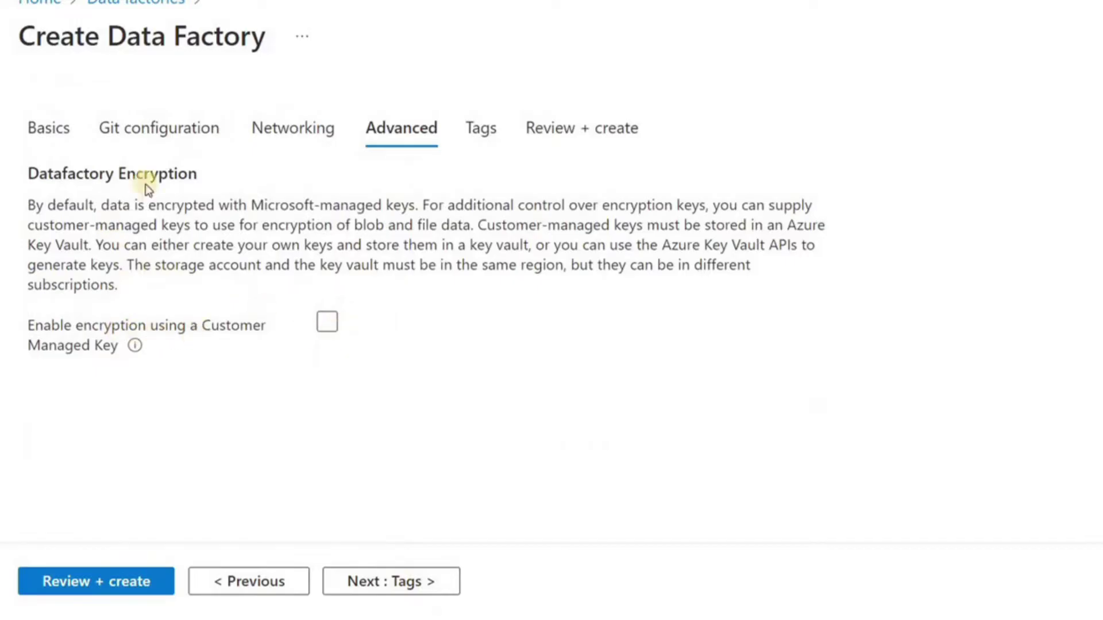
# - Tag the data factory with the name sc and the value df
pyautogui.click(397, 582)
pyautogui.click(160, 323)
pyautogui.write('sc')
pyautogui.click(387, 326)
pyautogui.write('df')
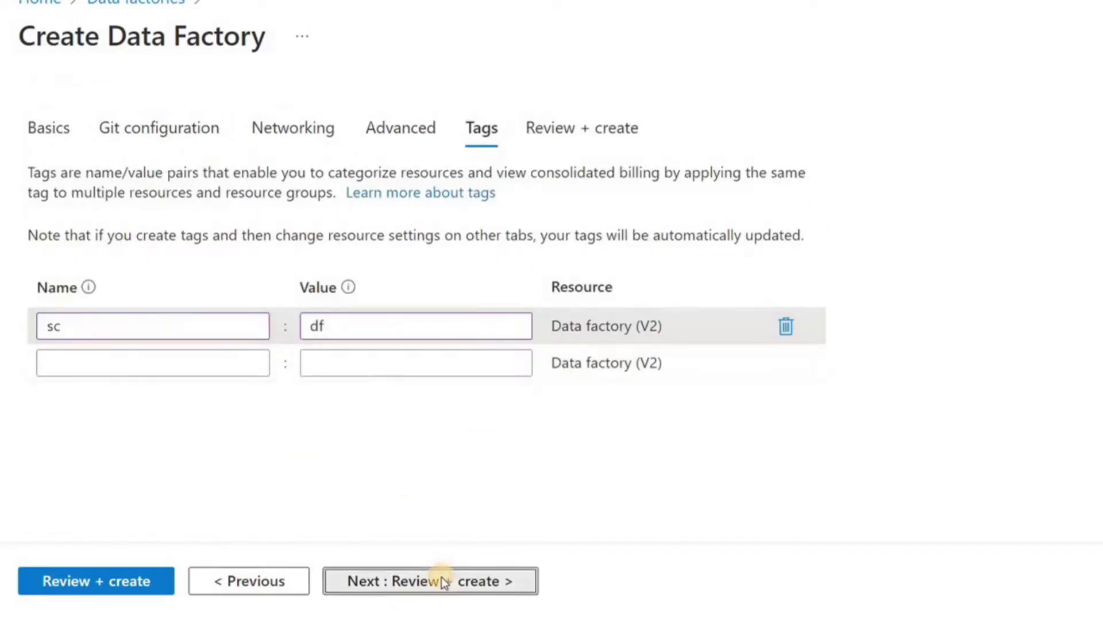
# - Review the data factory configuration and deploy the factory
pyautogui.click(435, 580)
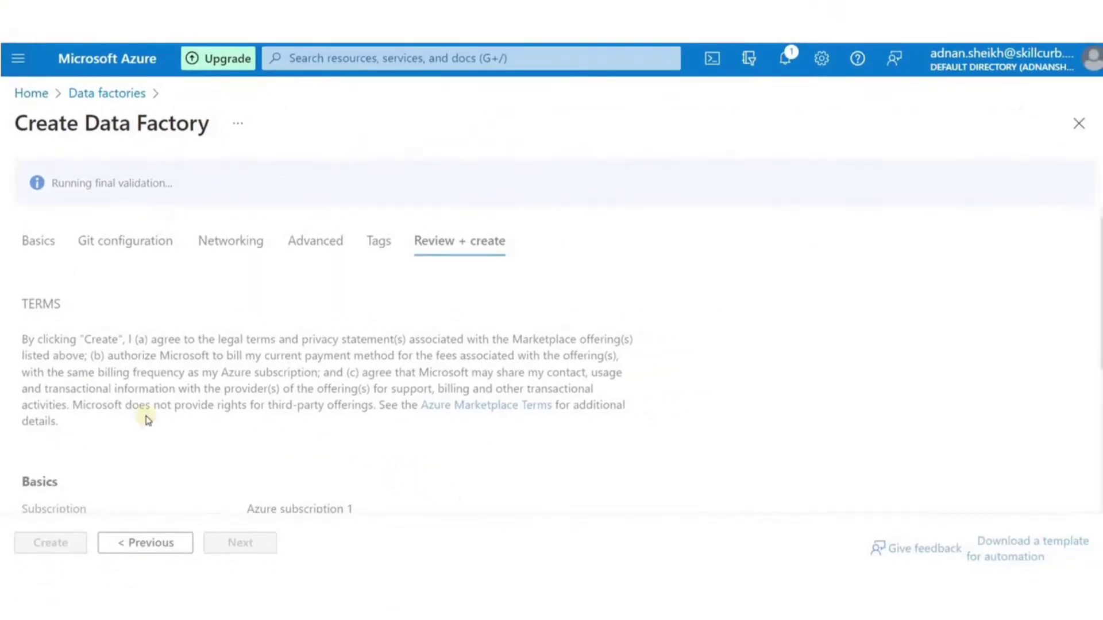
pyautogui.scroll(-4, 193, 427)
pyautogui.click(52, 543)
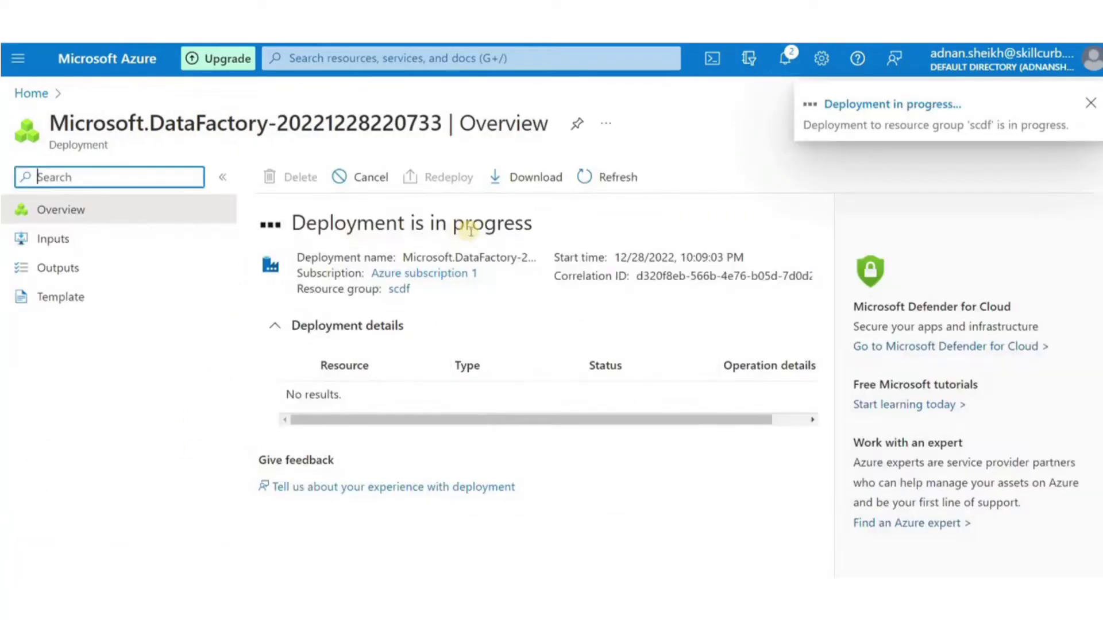
# - Open the deployed scdfdemo data factory resource and launch Azure Data Factory Studio
pyautogui.click(366, 392)
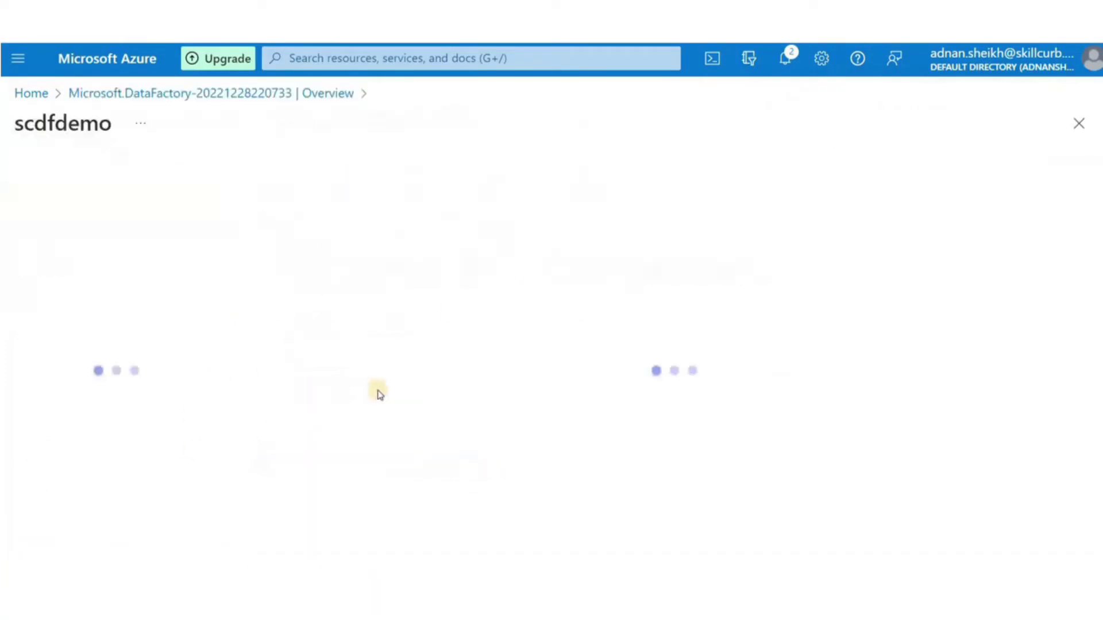
pyautogui.scroll(-3, 624, 304)
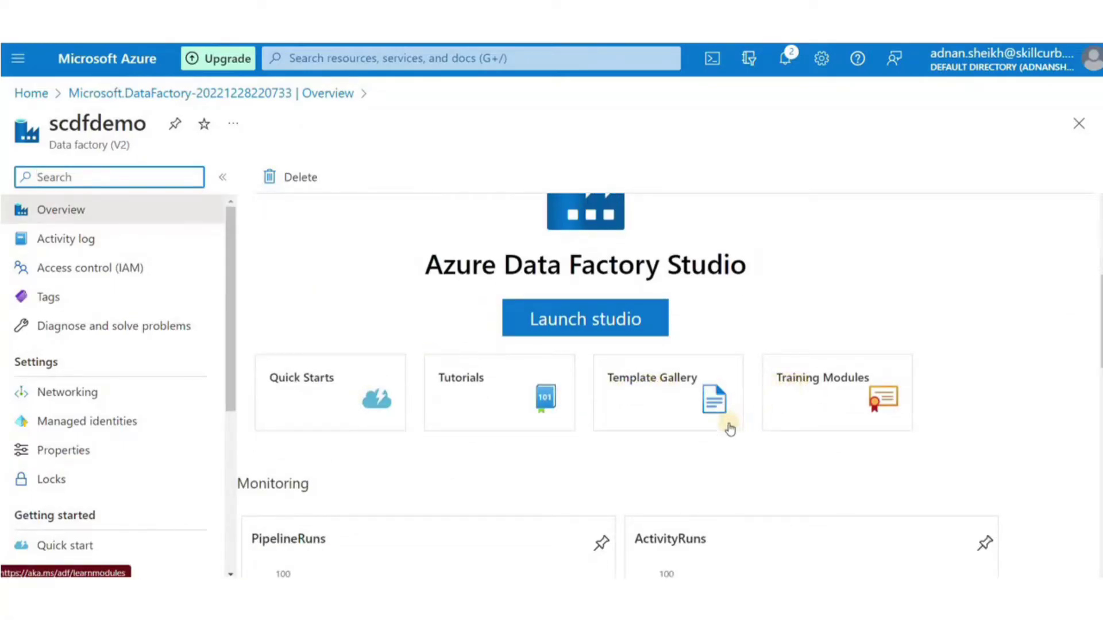
pyautogui.click(566, 317)
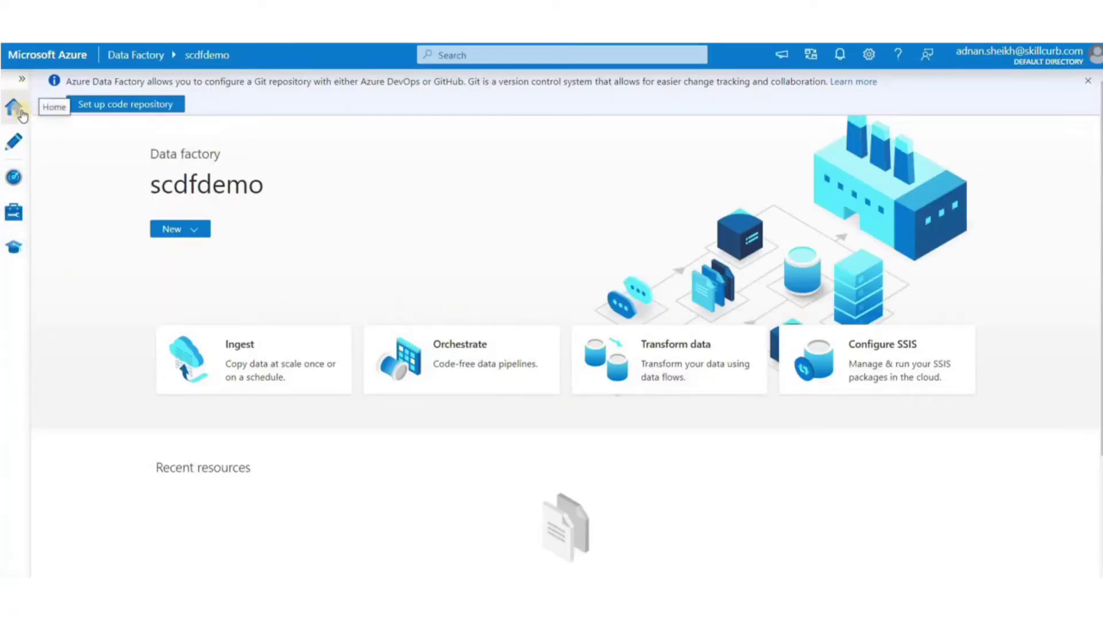
# - Look through the Author, Monitor and Manage areas of the data factory studio
pyautogui.click(15, 147)
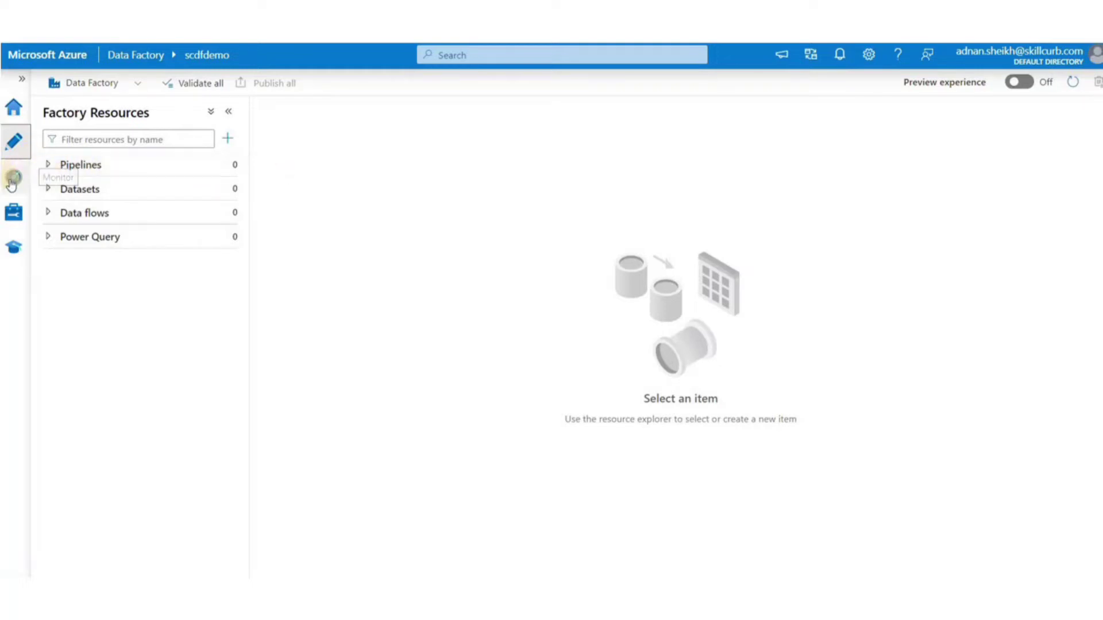
pyautogui.click(13, 183)
pyautogui.click(13, 212)
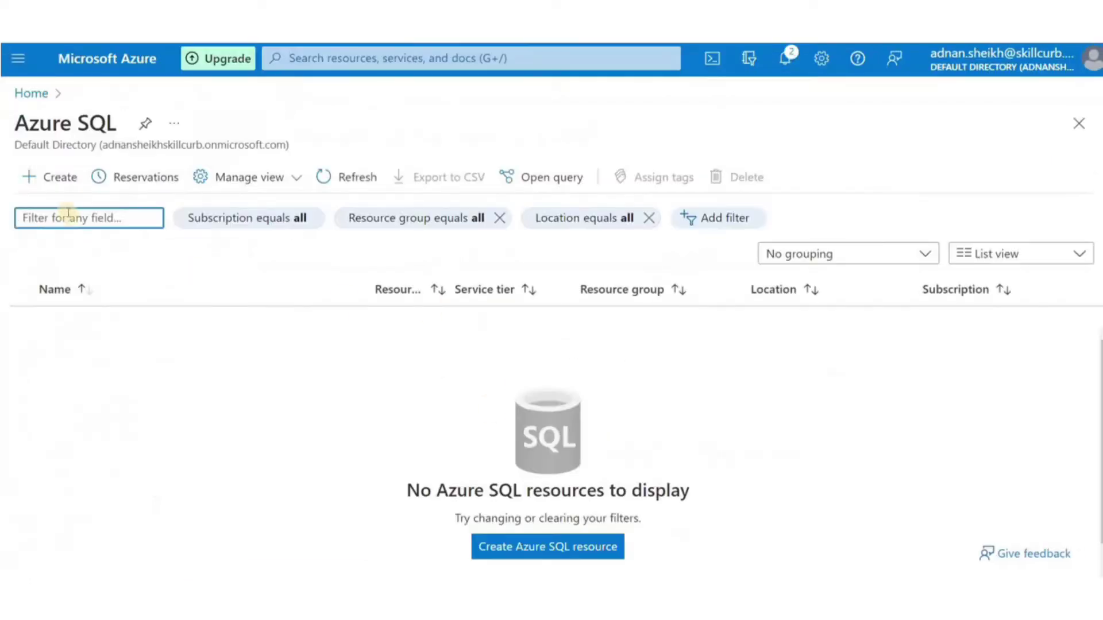
# - Start a new single Azure SQL database in the resource group scdf and name it scdfsql
pyautogui.click(45, 174)
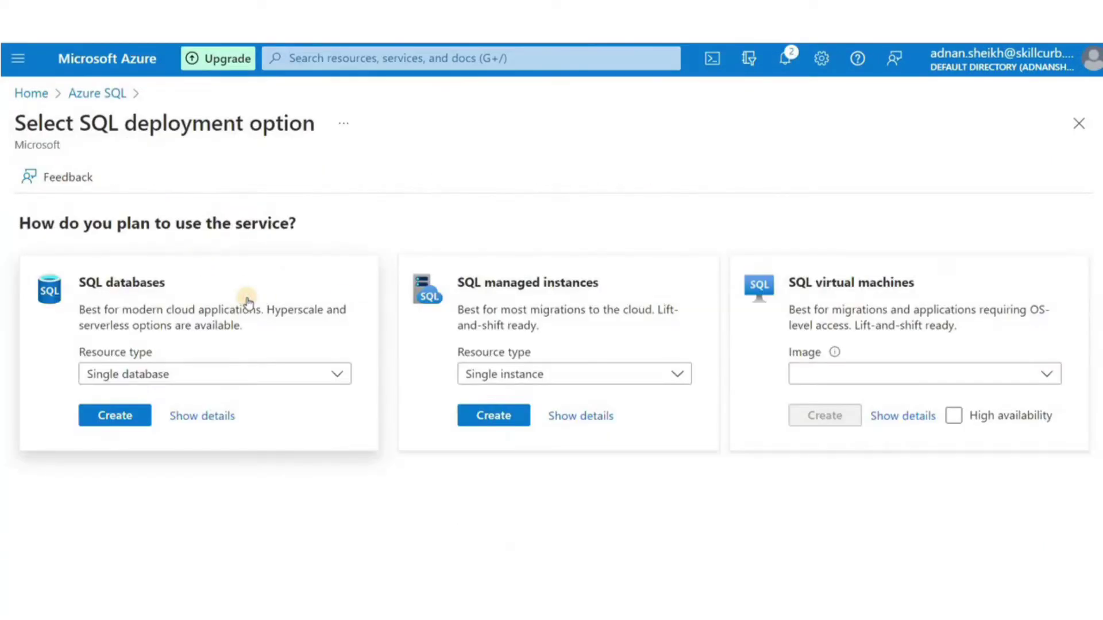
pyautogui.click(115, 415)
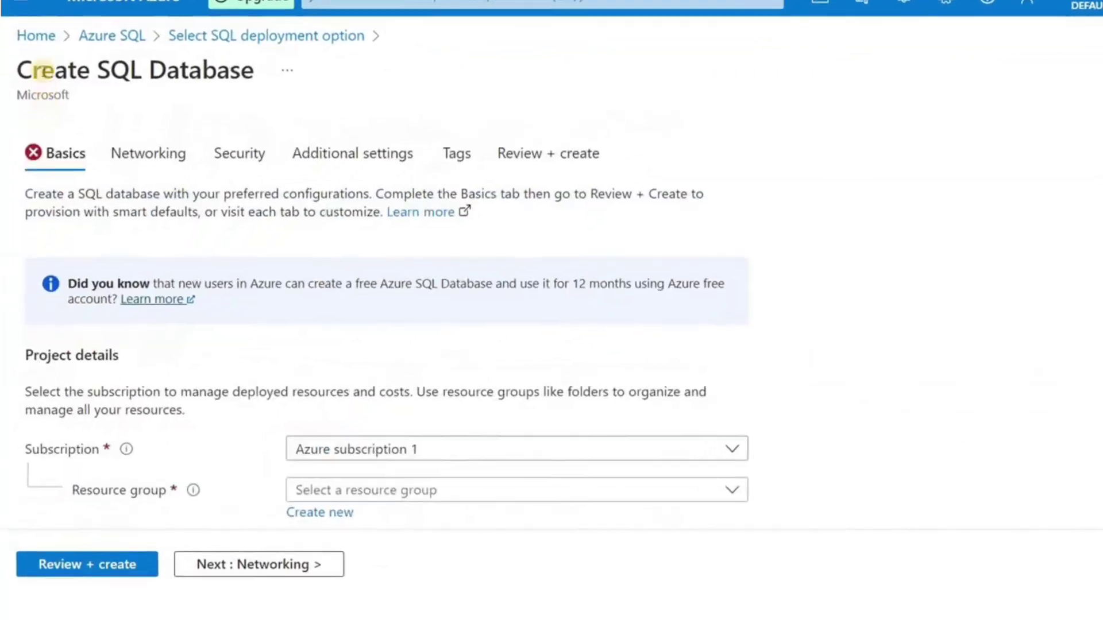
pyautogui.scroll(-3, 463, 320)
pyautogui.click(463, 320)
pyautogui.click(377, 402)
pyautogui.scroll(-3, 377, 402)
pyautogui.click(391, 311)
pyautogui.write('scdf')
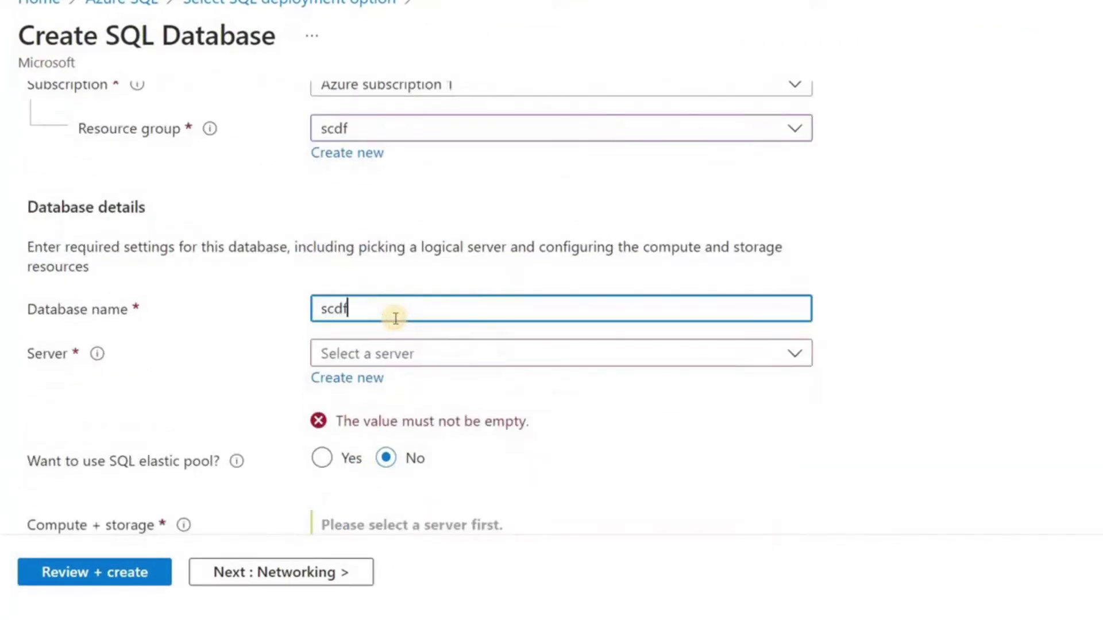
pyautogui.write('d')
# - Start a new server for the SQL database and name it scdfserver
pyautogui.click(365, 378)
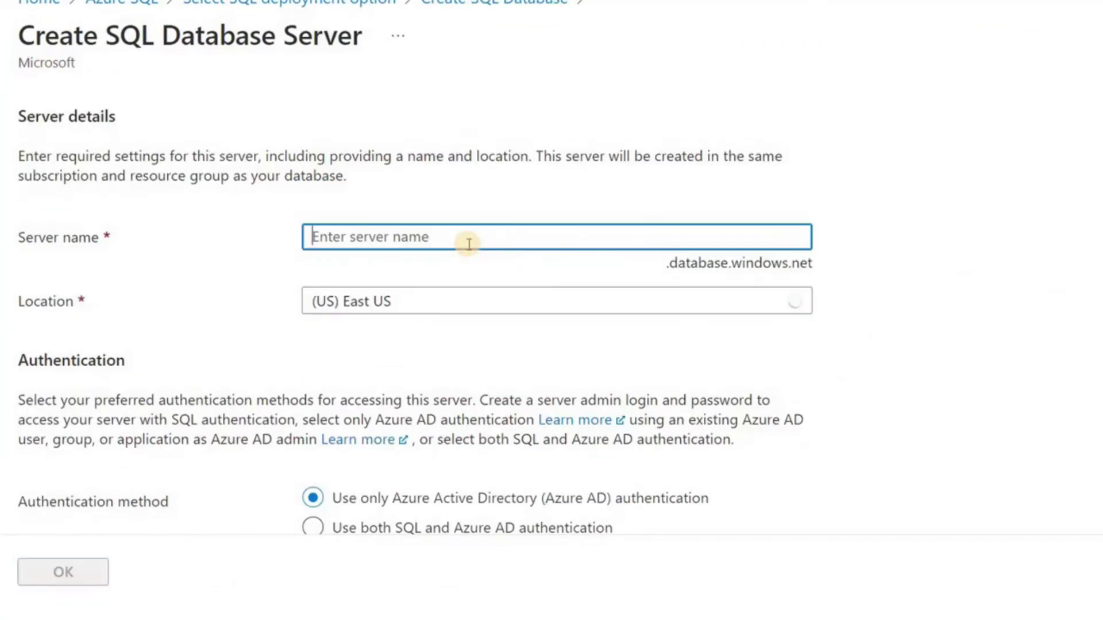
pyautogui.write('scdfserver')
pyautogui.scroll(-3, 451, 361)
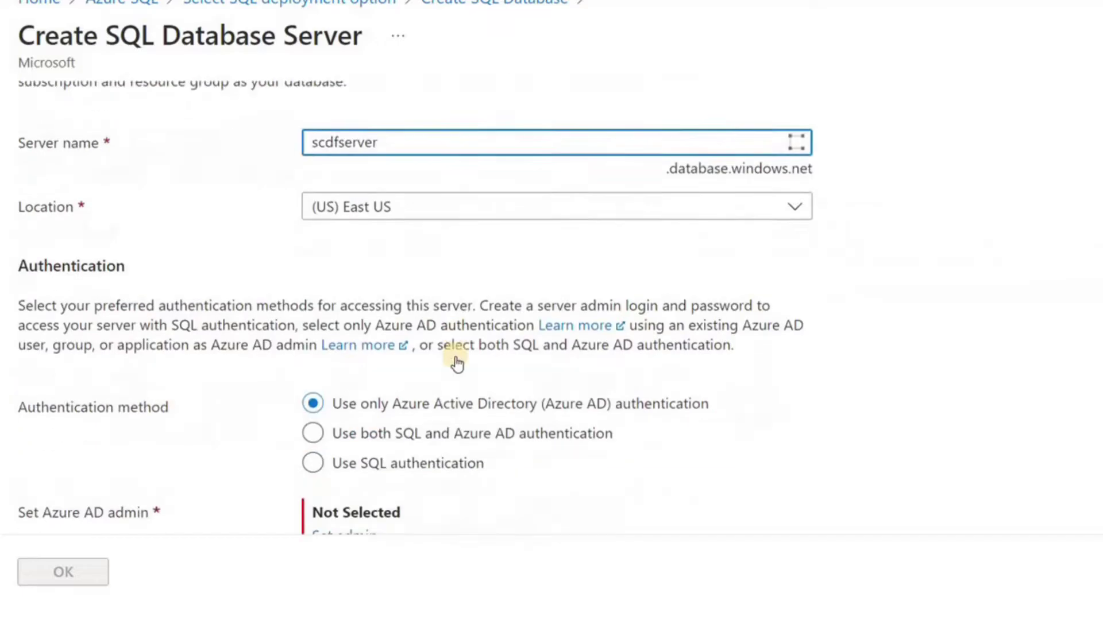
# - Set the server to SQL authentication, enter the server admin login and password with its confirmation, and accept the server details
pyautogui.click(428, 395)
pyautogui.scroll(-1, 428, 395)
pyautogui.click(442, 375)
pyautogui.click(443, 423)
pyautogui.click(356, 454)
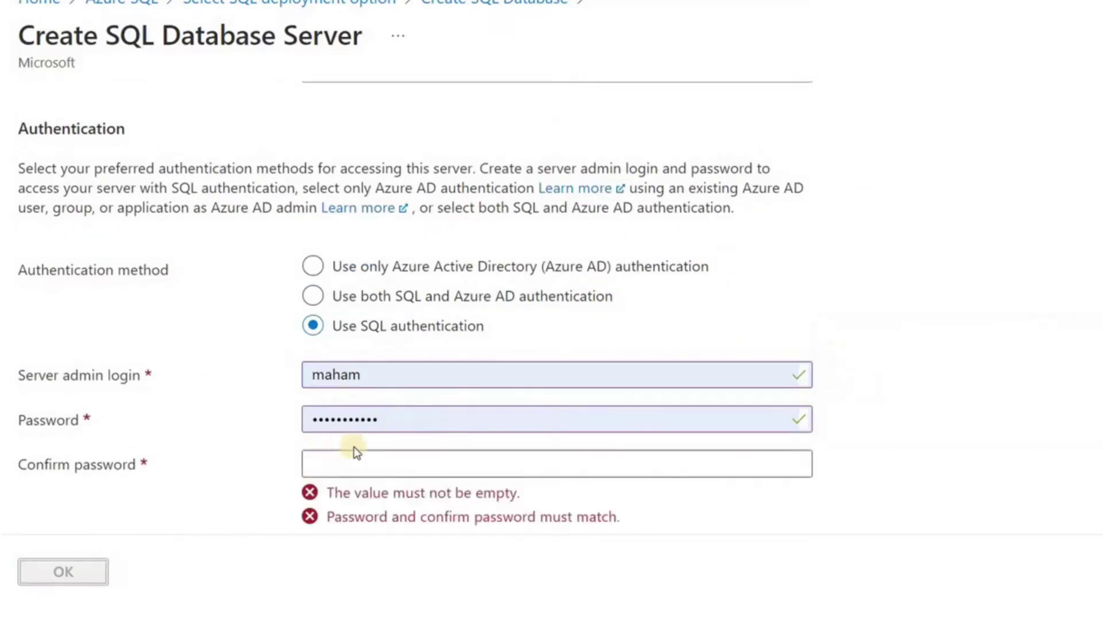
pyautogui.click(431, 512)
pyautogui.click(63, 572)
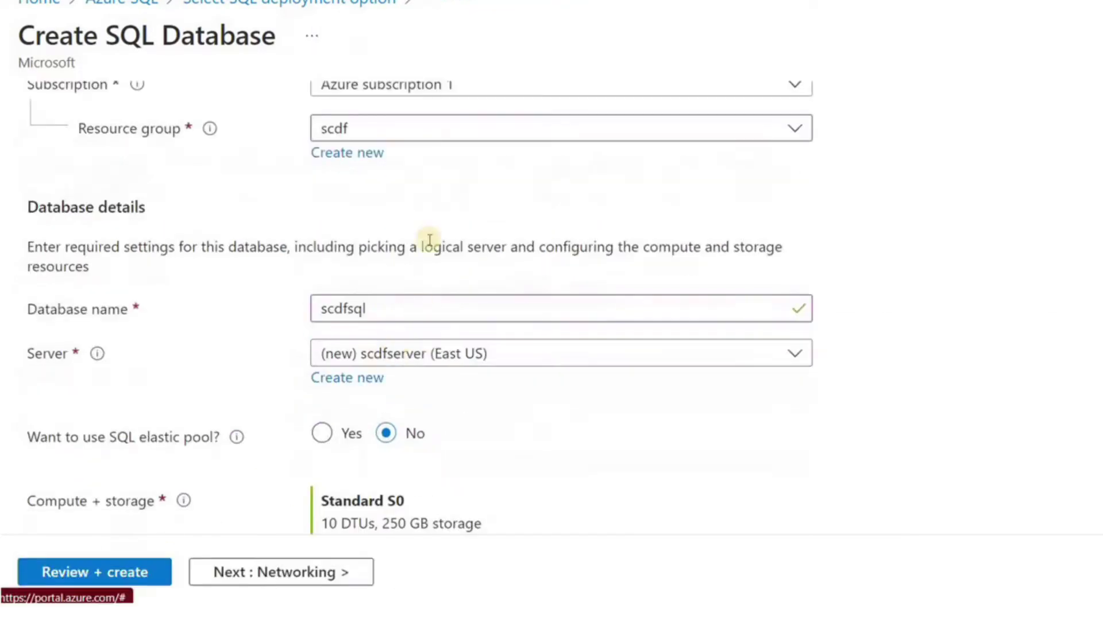
# - Choose locally-redundant backup storage for the database and proceed to the networking settings
pyautogui.scroll(-6, 434, 350)
pyautogui.click(350, 259)
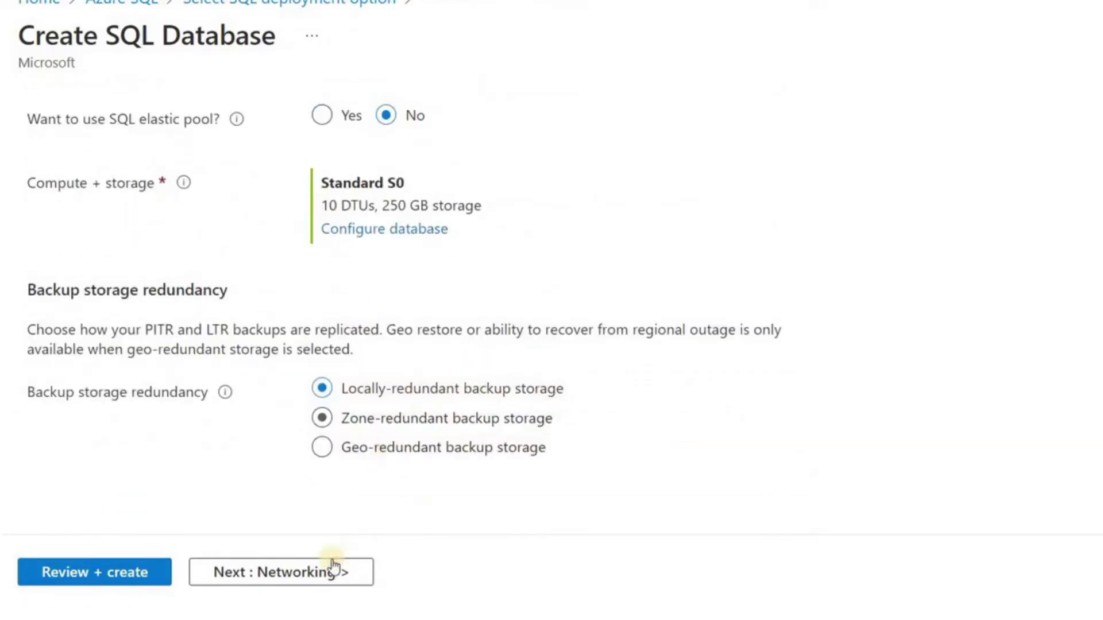
pyautogui.click(332, 572)
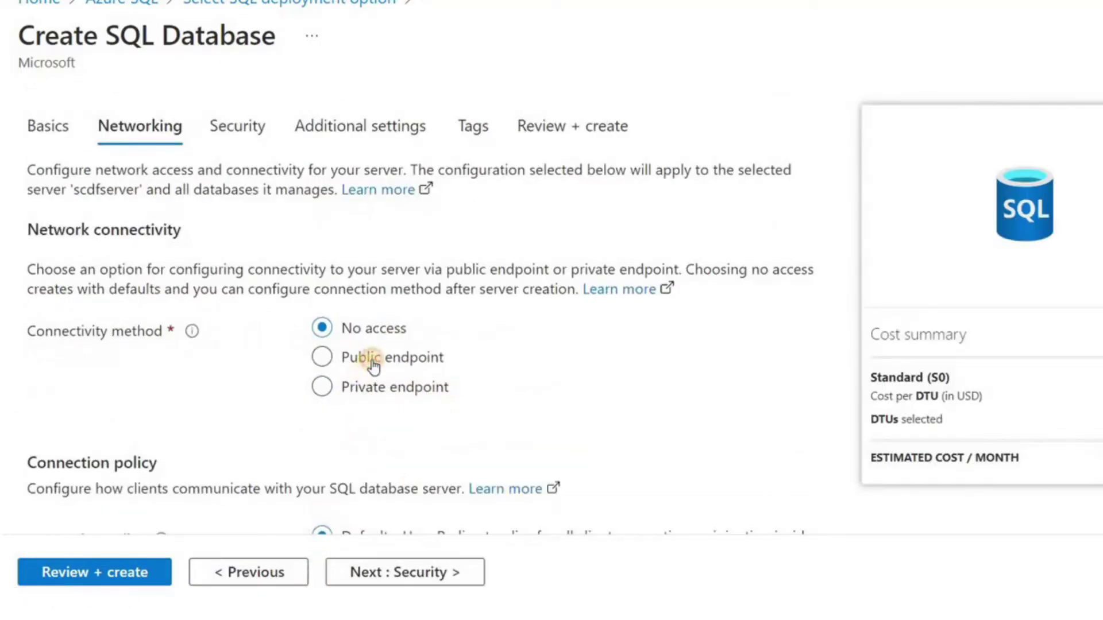
# - Set connectivity to a public endpoint, allow Azure services and the current client IP address, and proceed through the security settings
pyautogui.scroll(-3, 385, 398)
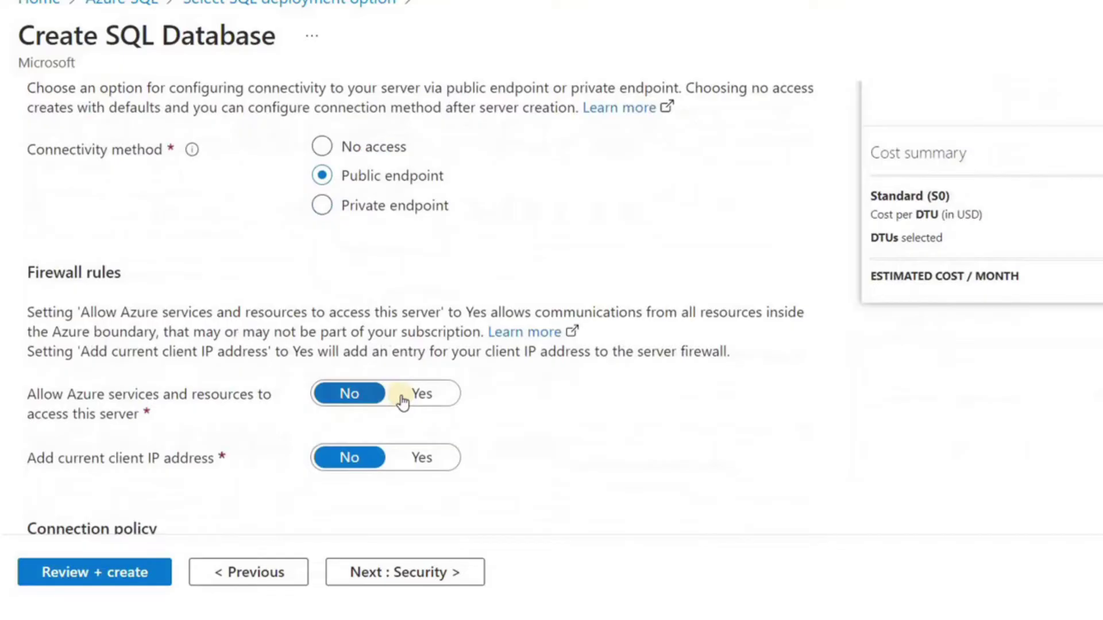
pyautogui.click(420, 469)
pyautogui.scroll(-5, 419, 468)
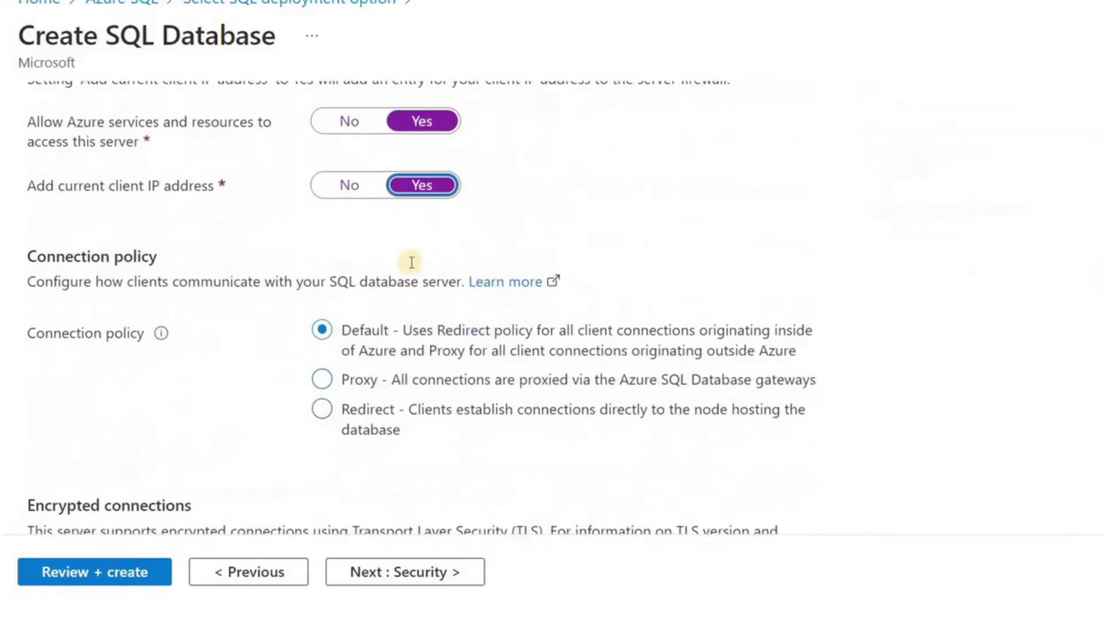
pyautogui.scroll(2, 360, 296)
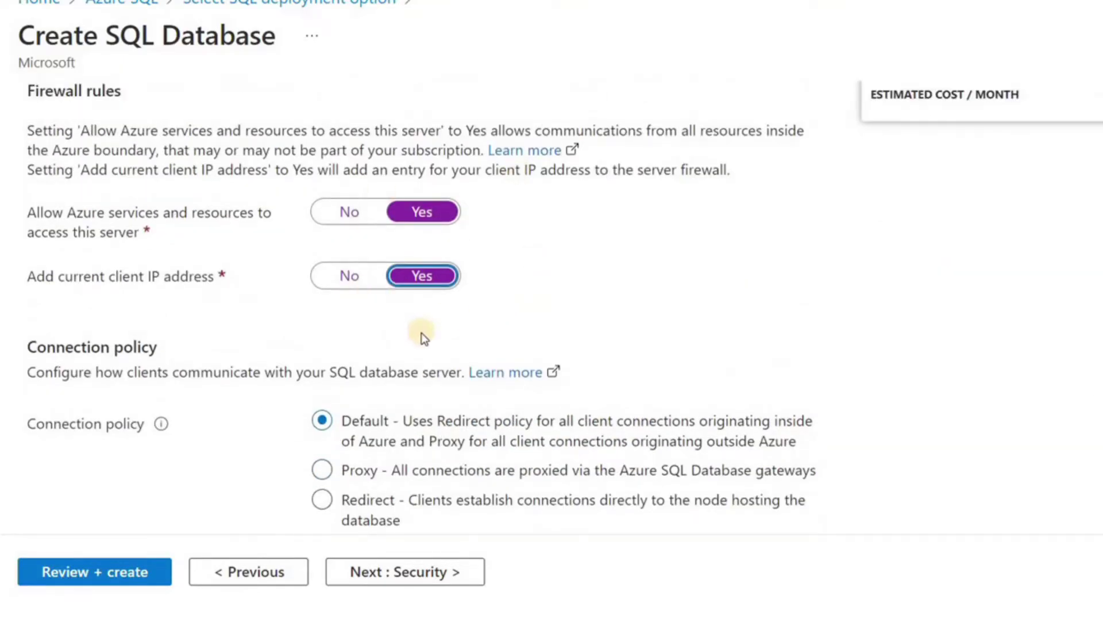
pyautogui.scroll(-4, 423, 402)
pyautogui.scroll(-1, 422, 492)
pyautogui.click(413, 571)
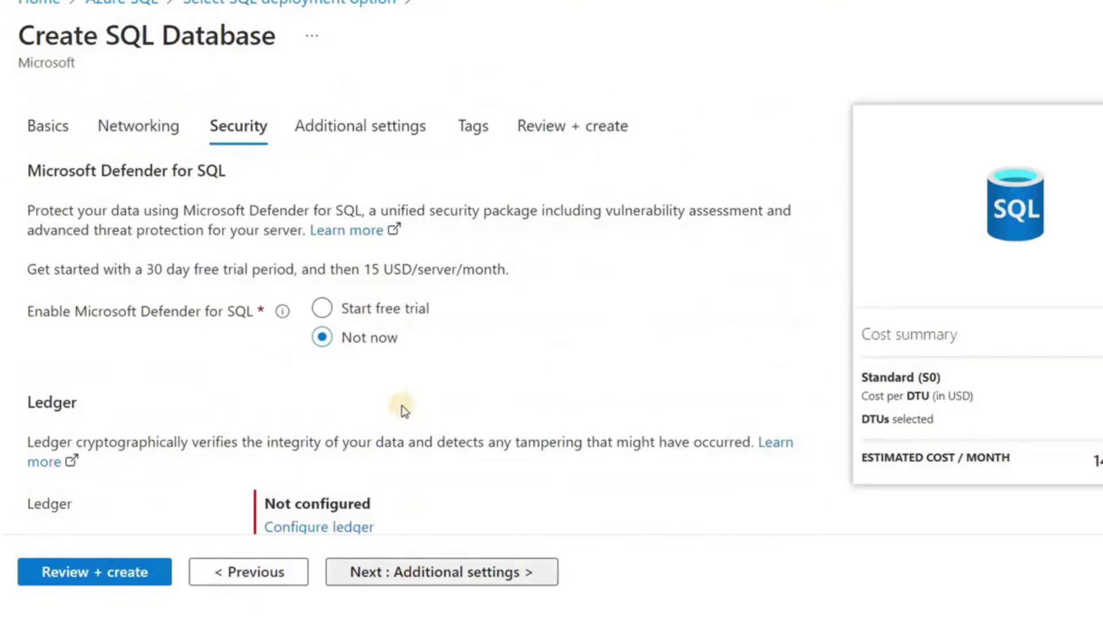
pyautogui.scroll(-5, 402, 407)
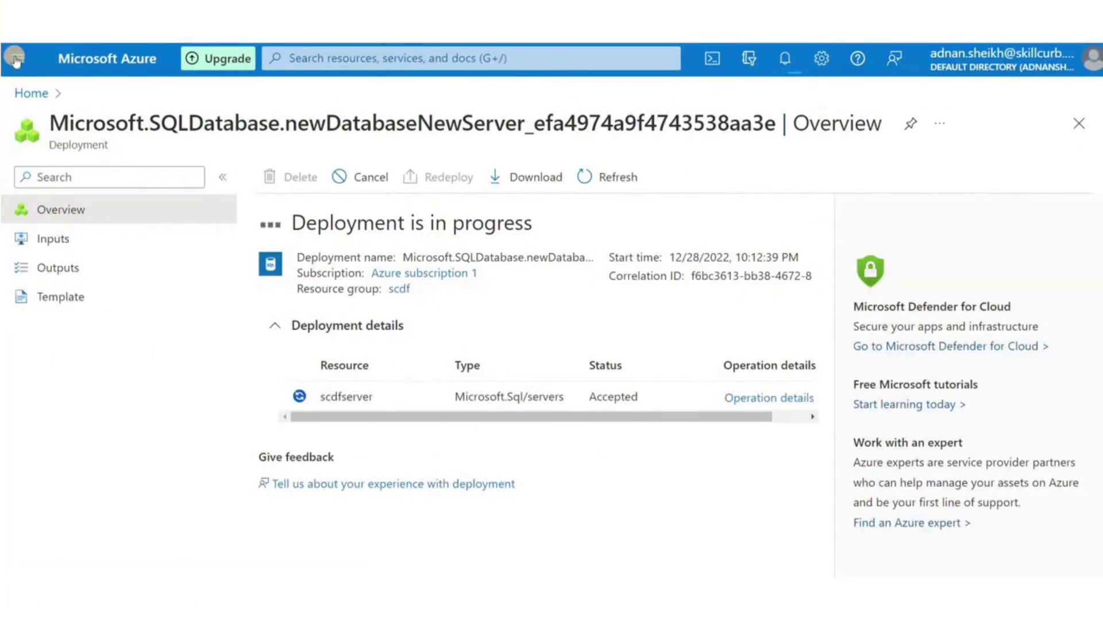
# - Find the Storage accounts service and start a new storage account in the resource group scdf
pyautogui.click(376, 59)
pyautogui.write('stora')
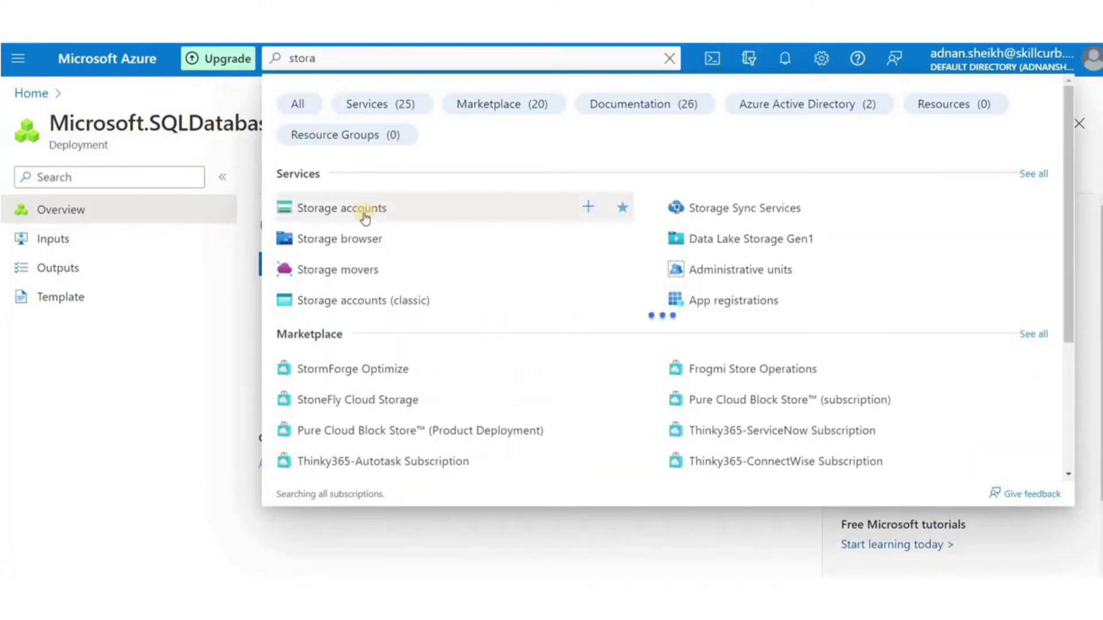
pyautogui.click(364, 216)
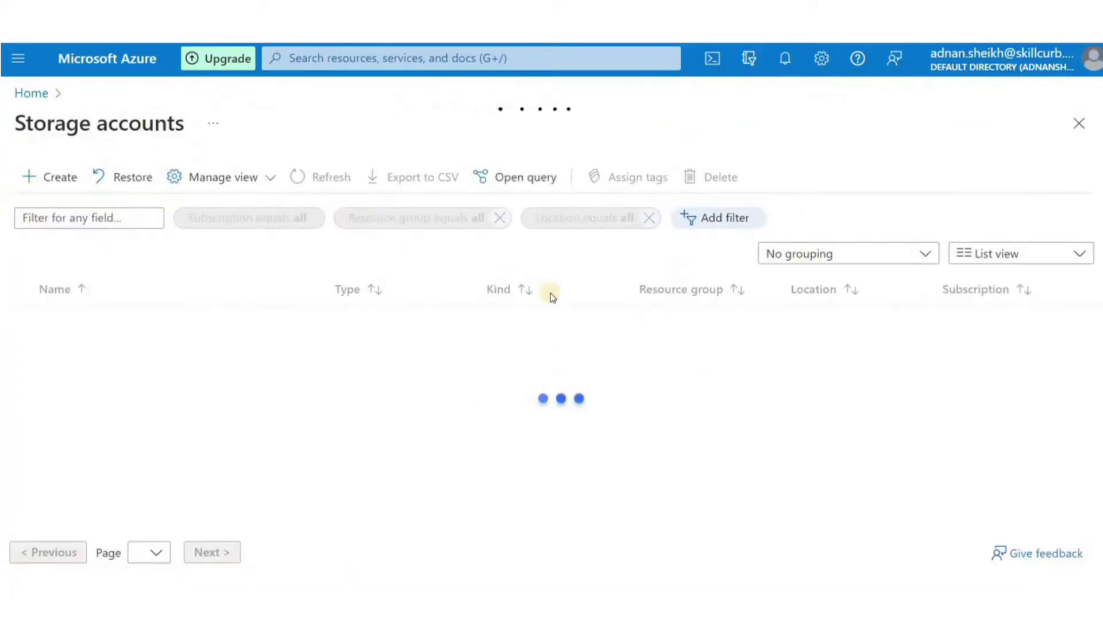
pyautogui.click(33, 183)
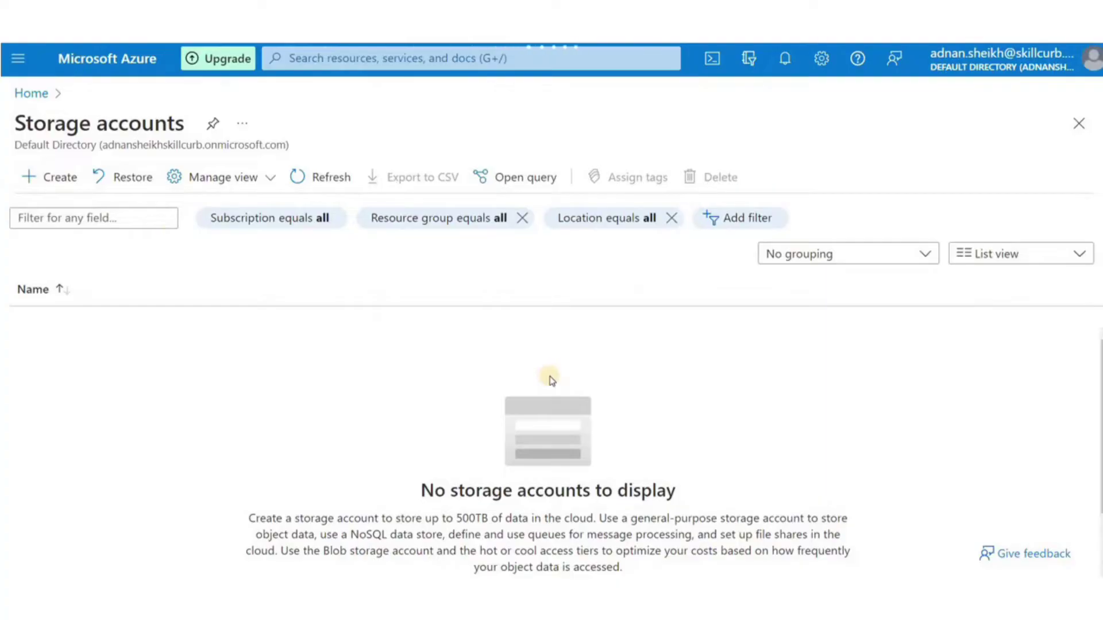
pyautogui.scroll(-4, 345, 319)
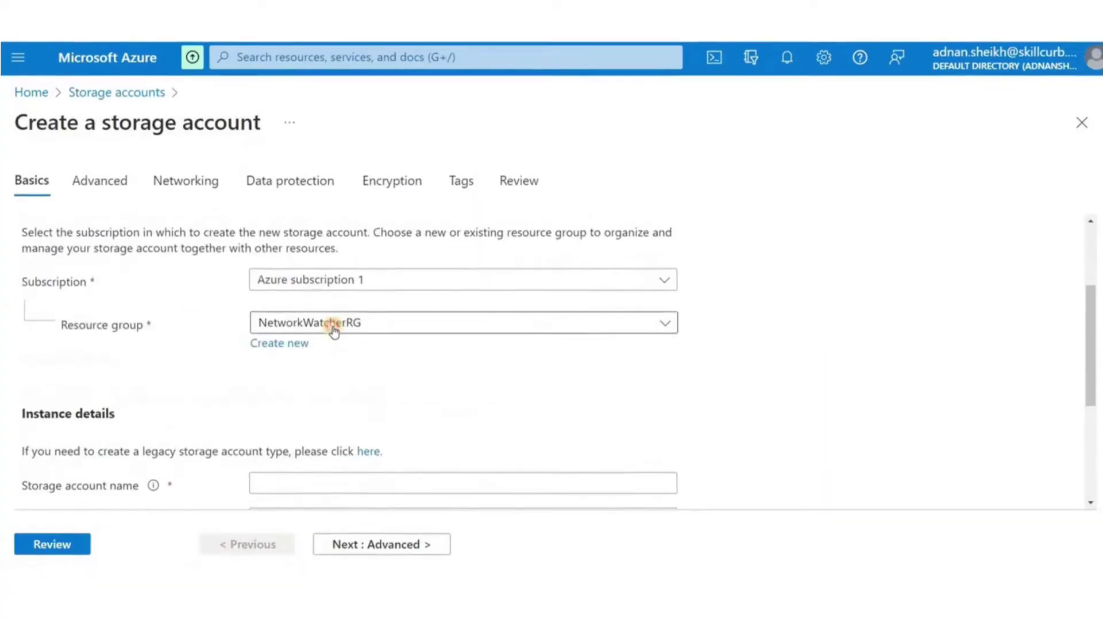
pyautogui.click(333, 332)
pyautogui.click(306, 404)
# - Name the storage account scdfstorage, set redundancy to Locally-redundant storage (LRS), and proceed to the advanced settings
pyautogui.scroll(-4, 391, 396)
pyautogui.click(383, 270)
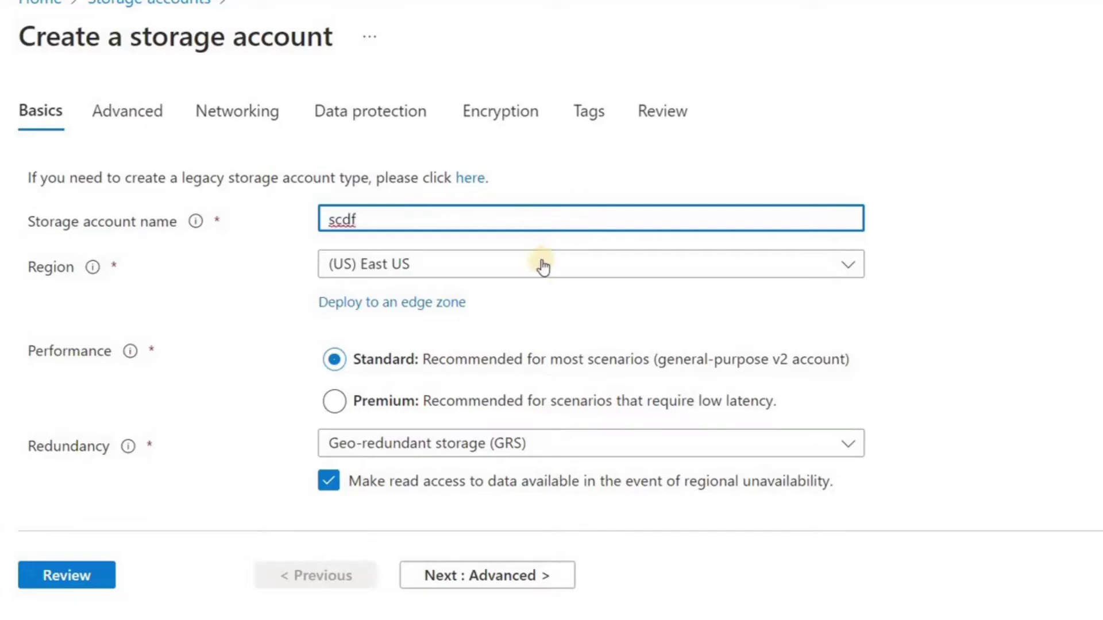
pyautogui.write('scdfstorag')
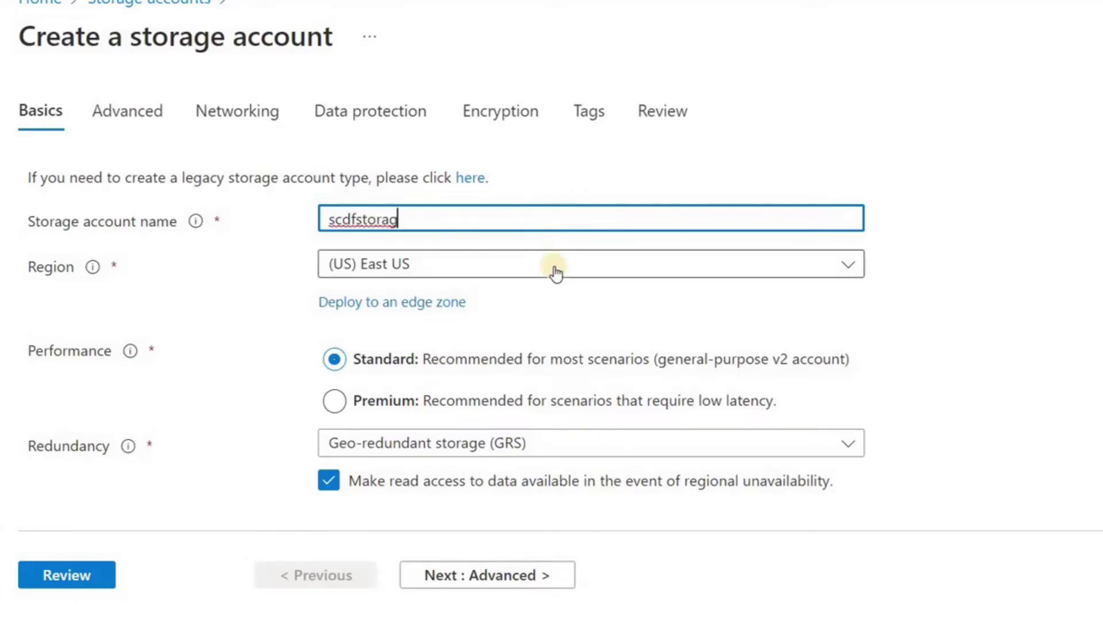
pyautogui.write('e')
pyautogui.click(554, 274)
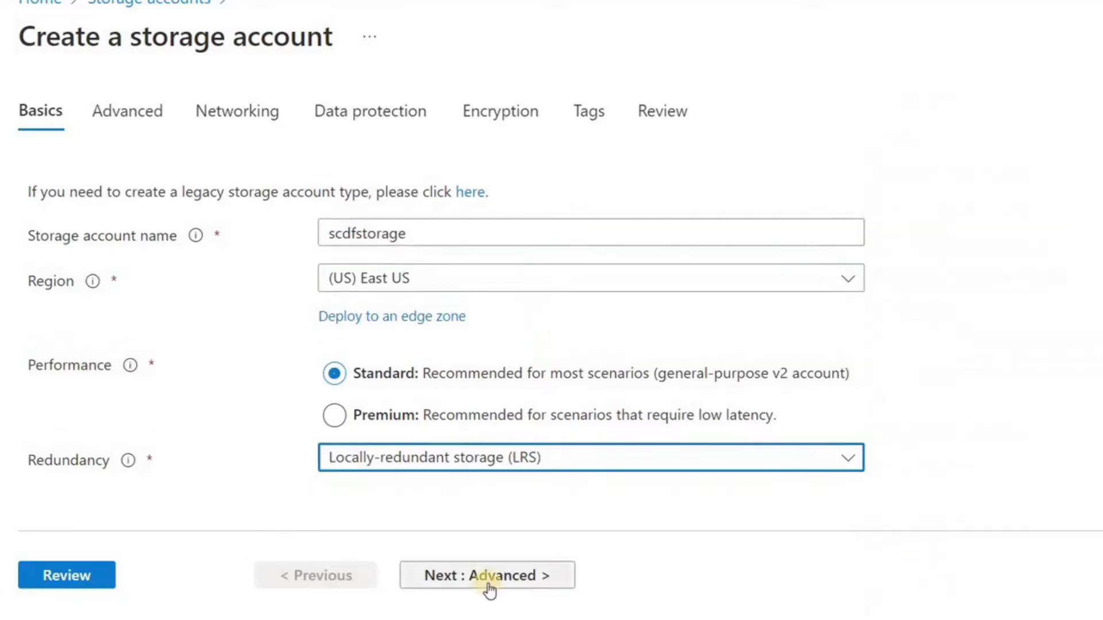
pyautogui.click(488, 577)
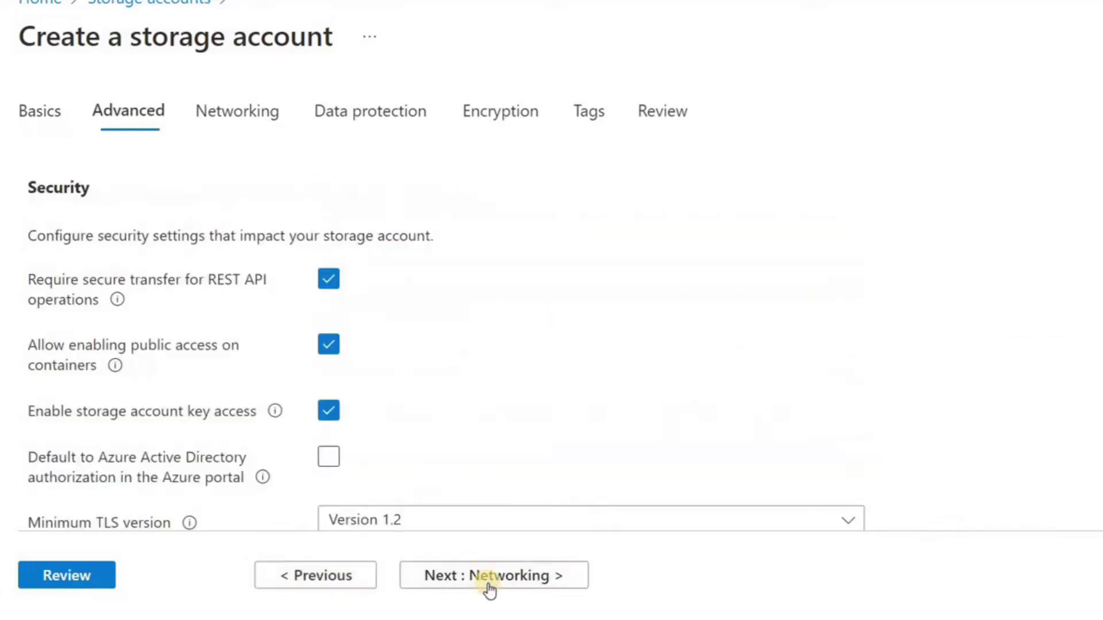
# - Keep the default advanced, networking and data protection settings of the storage account and proceed to encryption
pyautogui.scroll(-3, 340, 487)
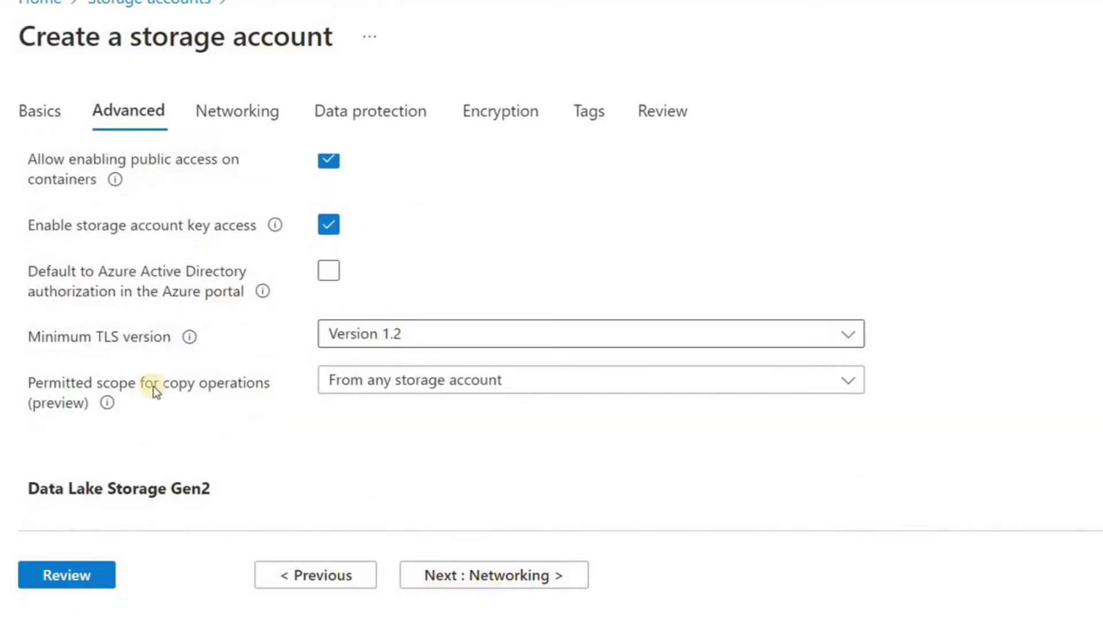
pyautogui.scroll(-6, 516, 414)
pyautogui.scroll(-3, 517, 436)
pyautogui.click(492, 574)
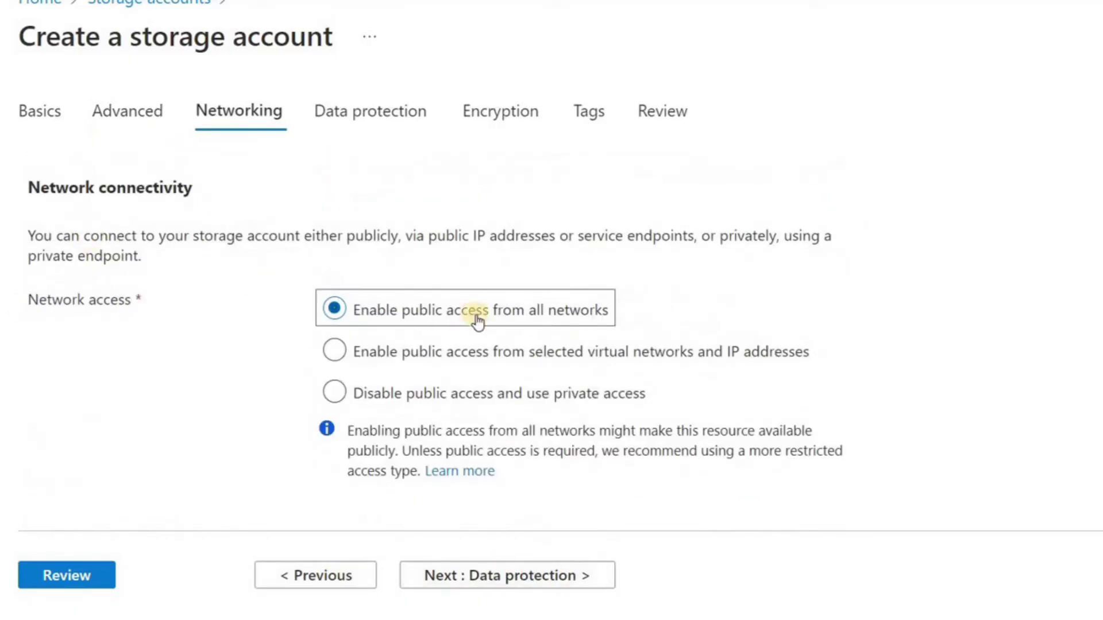
pyautogui.scroll(-4, 387, 458)
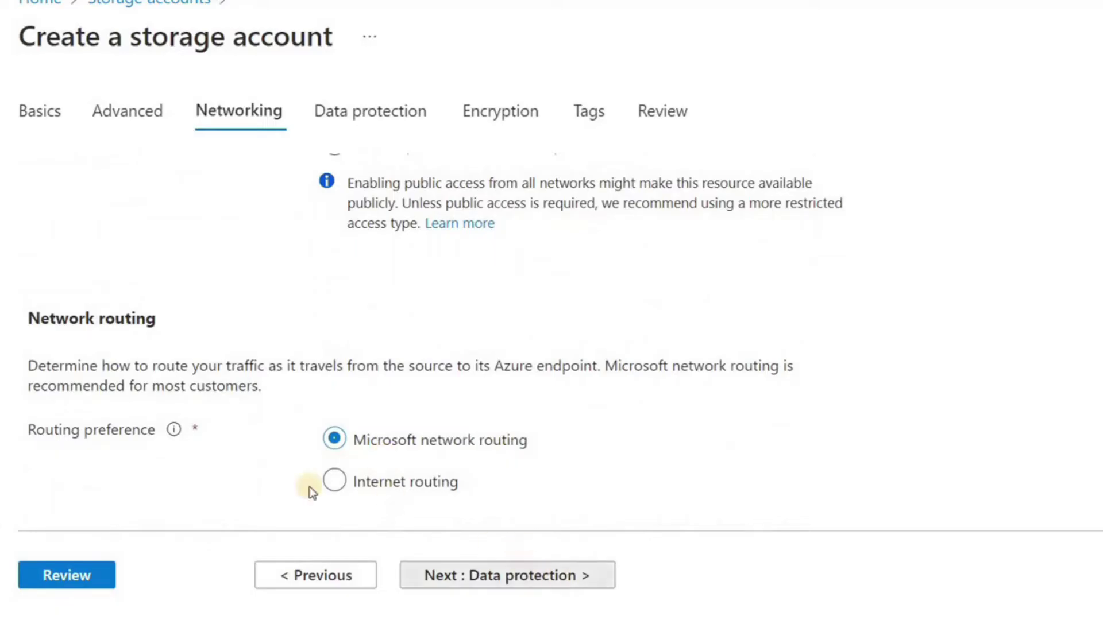
pyautogui.click(507, 575)
pyautogui.scroll(-1, 250, 368)
pyautogui.click(519, 576)
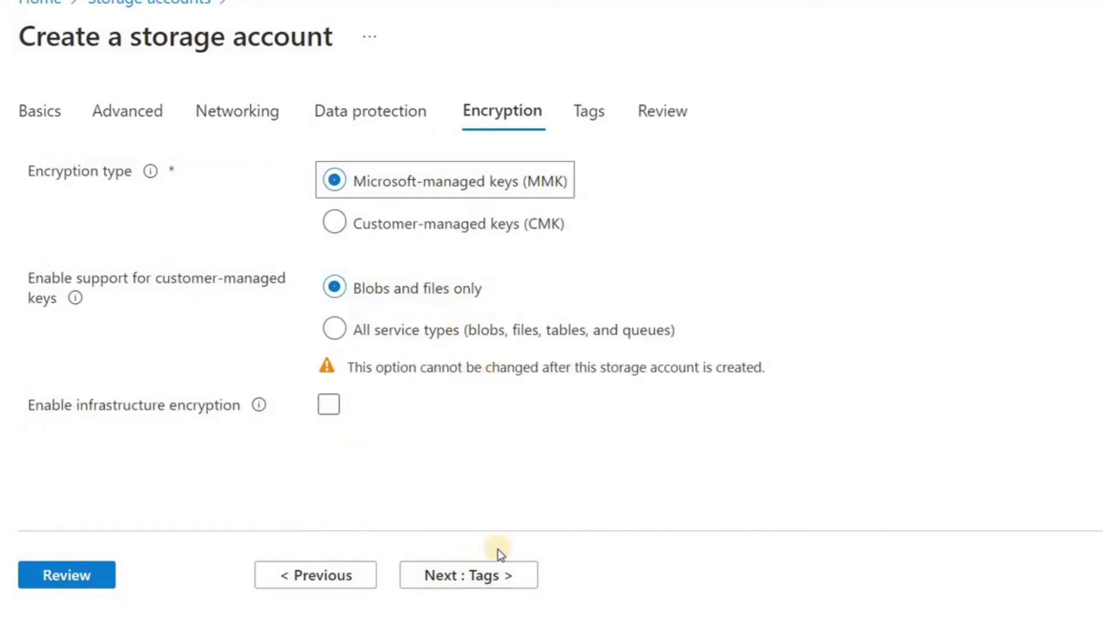
# - Keep the default encryption, enter sc as the storage account's tag name, and proceed to the final review
pyautogui.click(488, 581)
pyautogui.click(173, 332)
pyautogui.write('sc')
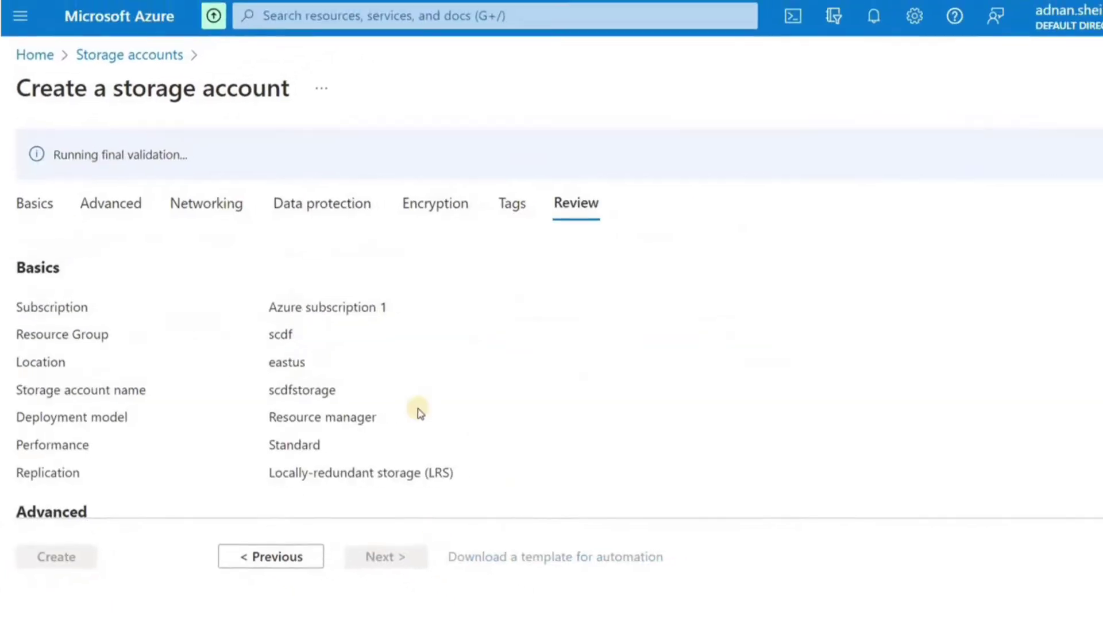
# - Create the reviewed storage account and open the containers of its Blob service
pyautogui.scroll(-10, 485, 428)
pyautogui.click(88, 579)
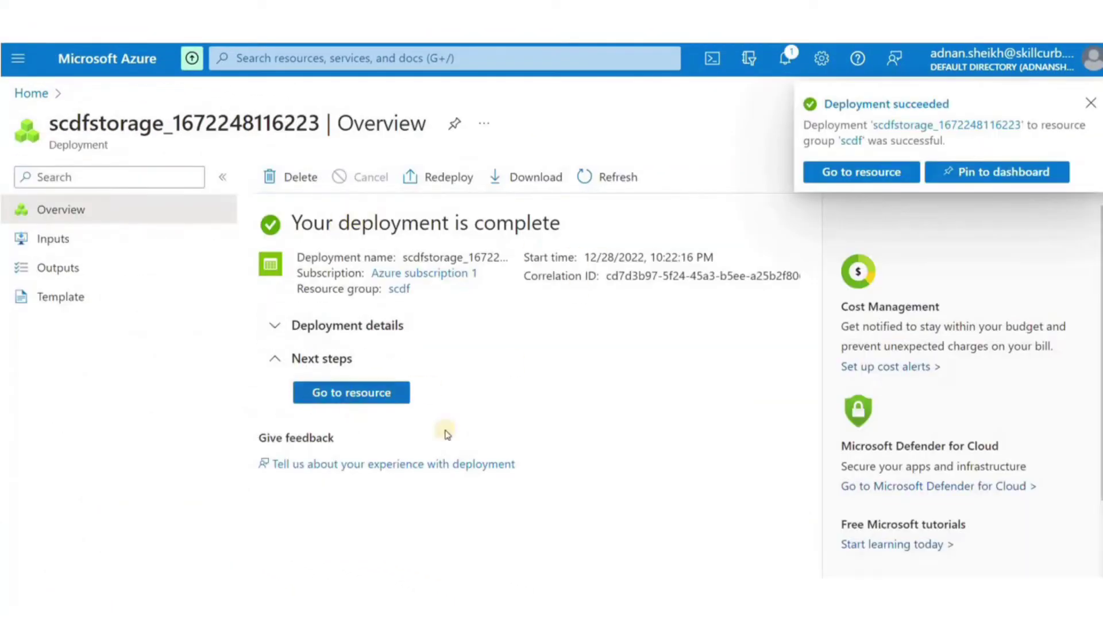
pyautogui.click(339, 395)
pyautogui.scroll(-4, 315, 259)
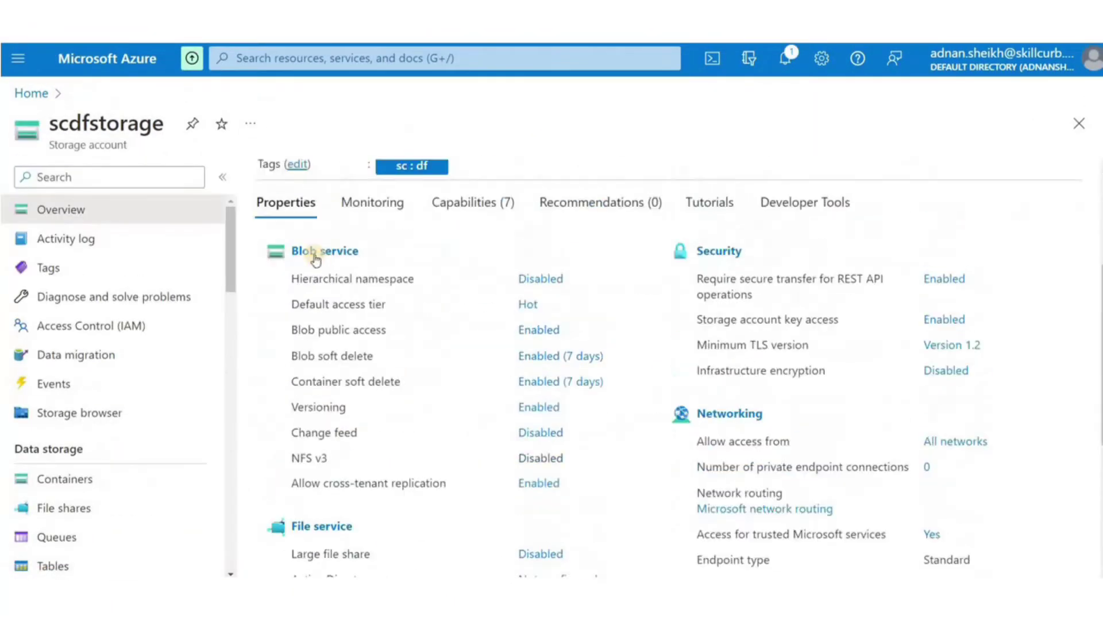
pyautogui.click(339, 253)
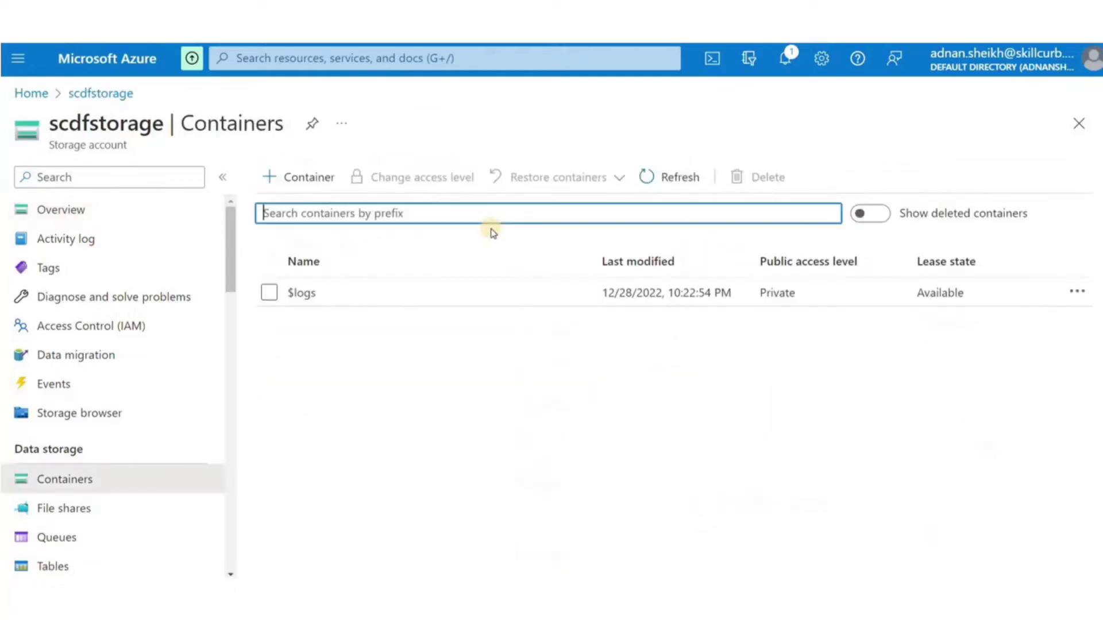
# - Create a container named input with the public access level Private (no anonymous access) in the storage account
pyautogui.click(277, 178)
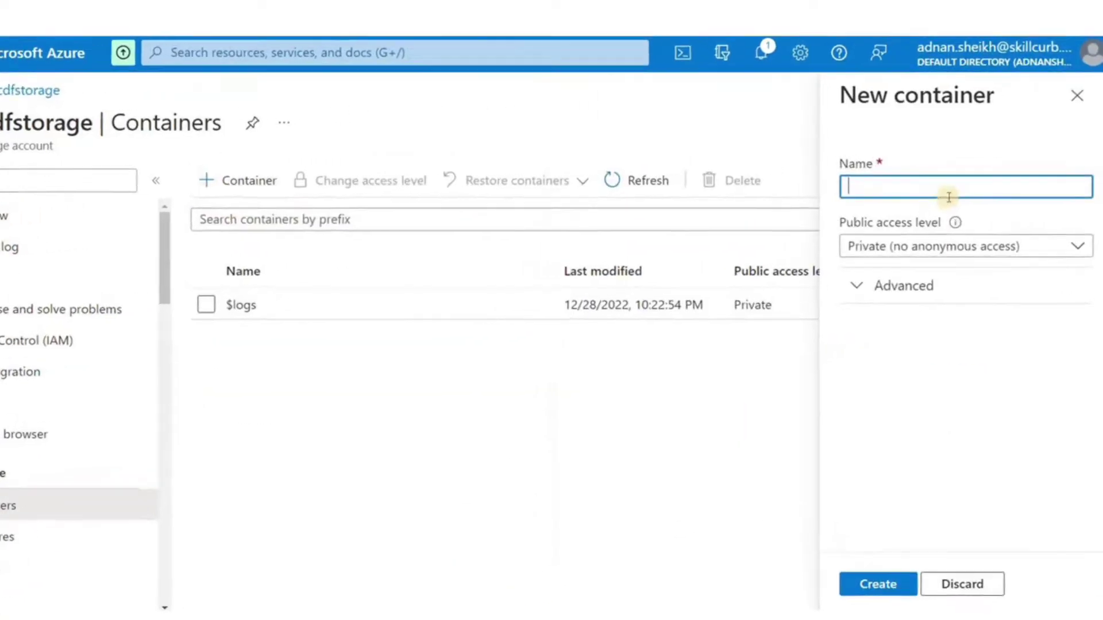
pyautogui.write('inout')
pyautogui.press('BackSpace')
pyautogui.press('BackSpace')
pyautogui.press('BackSpace')
pyautogui.write('put')
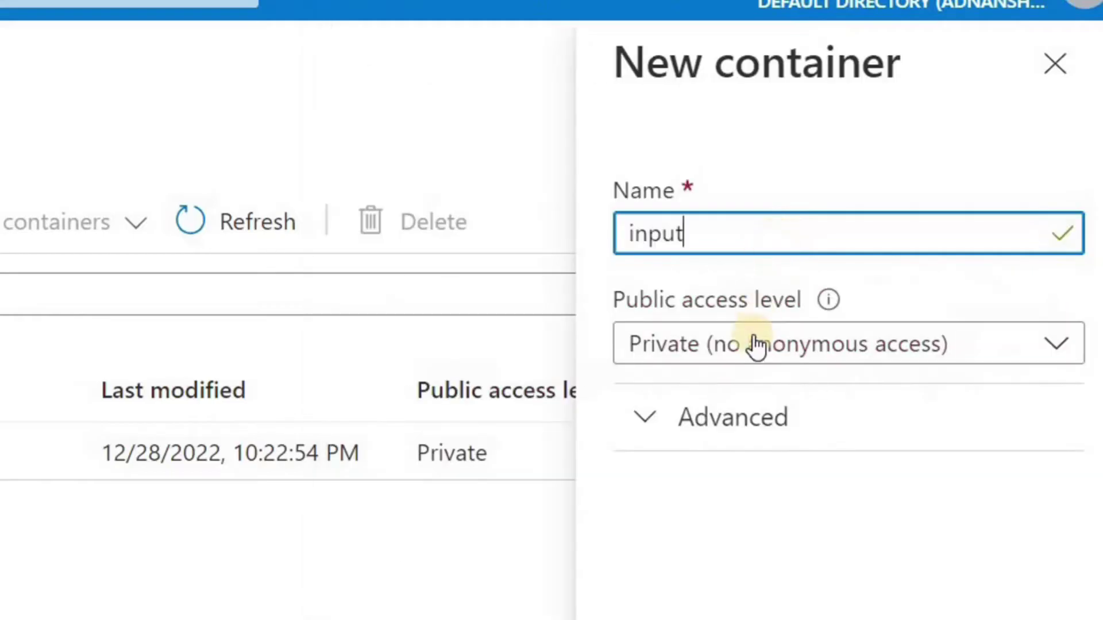
pyautogui.click(757, 347)
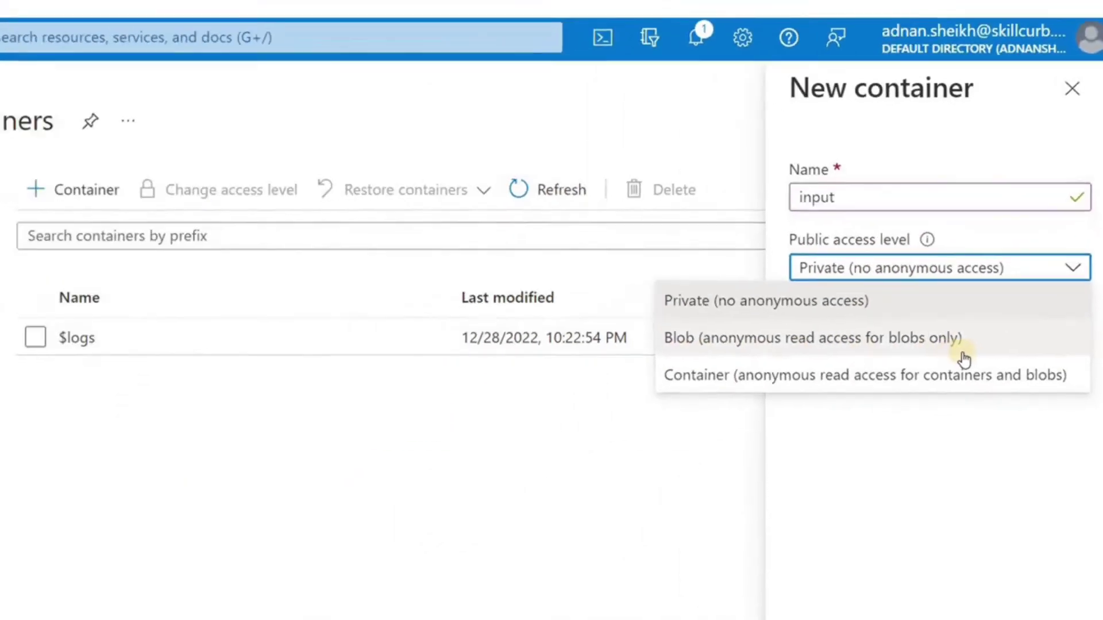
pyautogui.click(972, 240)
pyautogui.click(920, 279)
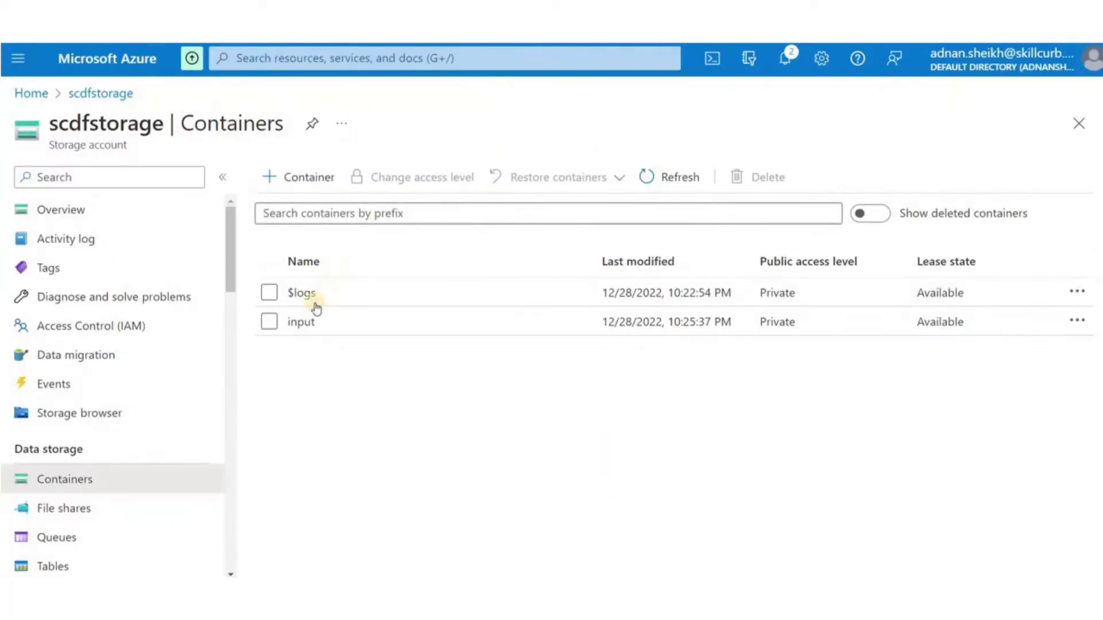
# - Upload colors.csv to the input container and open the uploaded file for viewing
pyautogui.click(302, 322)
pyautogui.click(302, 187)
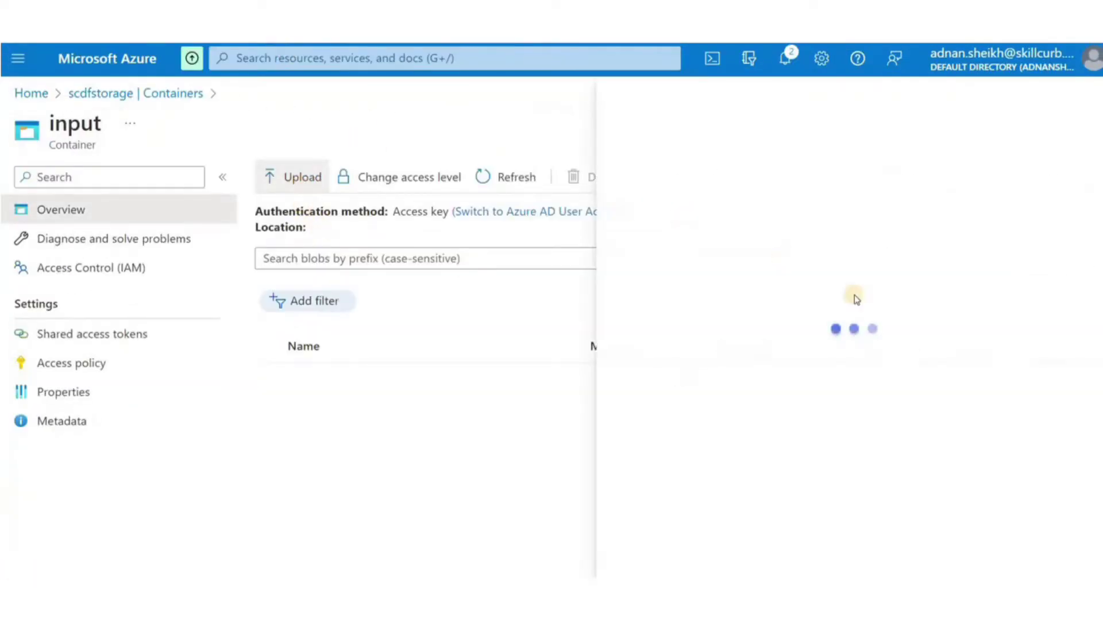
pyautogui.click(987, 172)
pyautogui.doubleClick(195, 283)
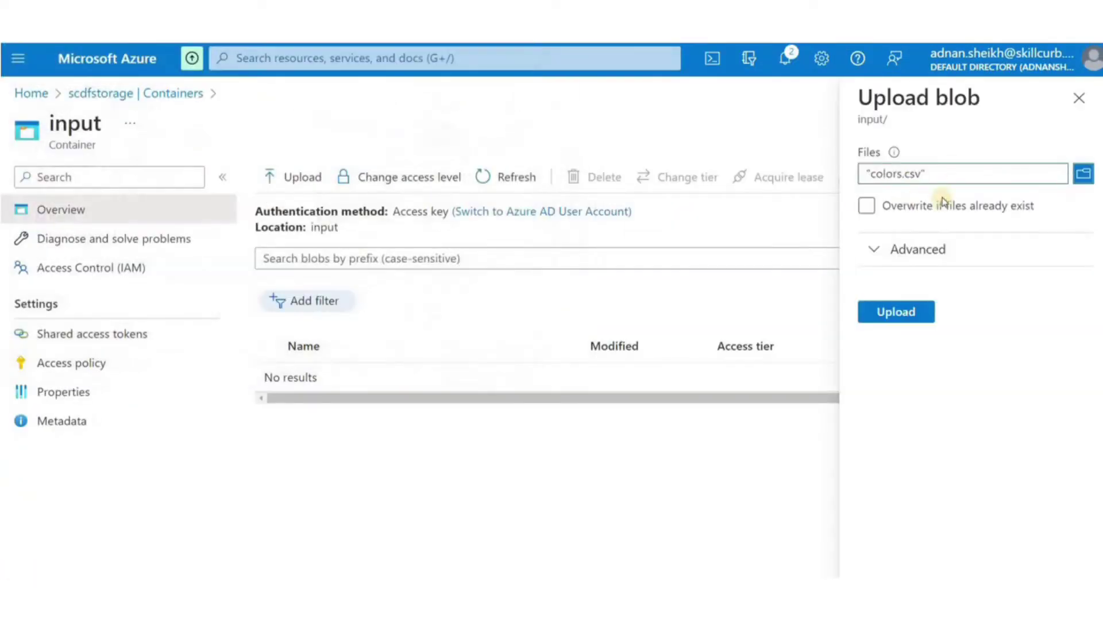
pyautogui.click(915, 315)
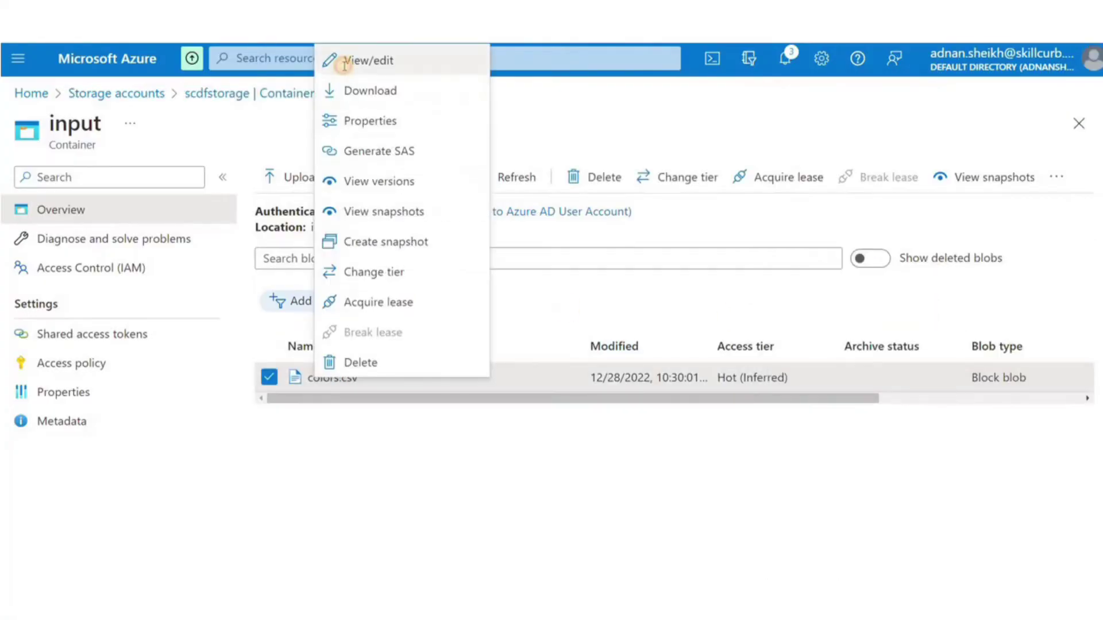
pyautogui.click(350, 59)
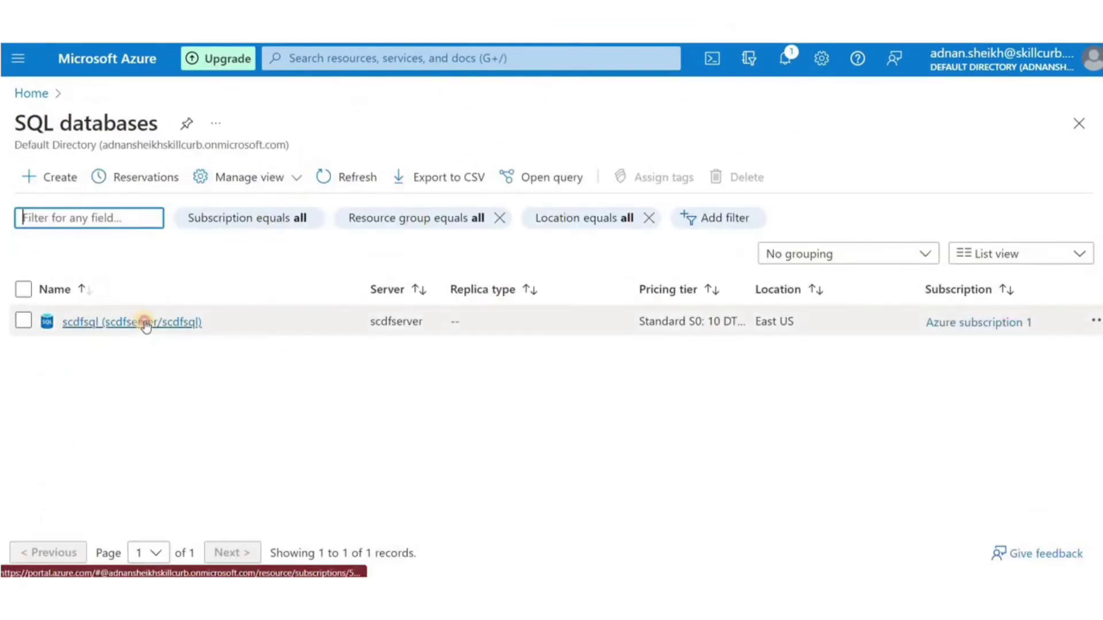
# - Open the query editor of the SQL database scdfsql and log in with SQL server authentication, accepting the offered certificate
pyautogui.click(143, 321)
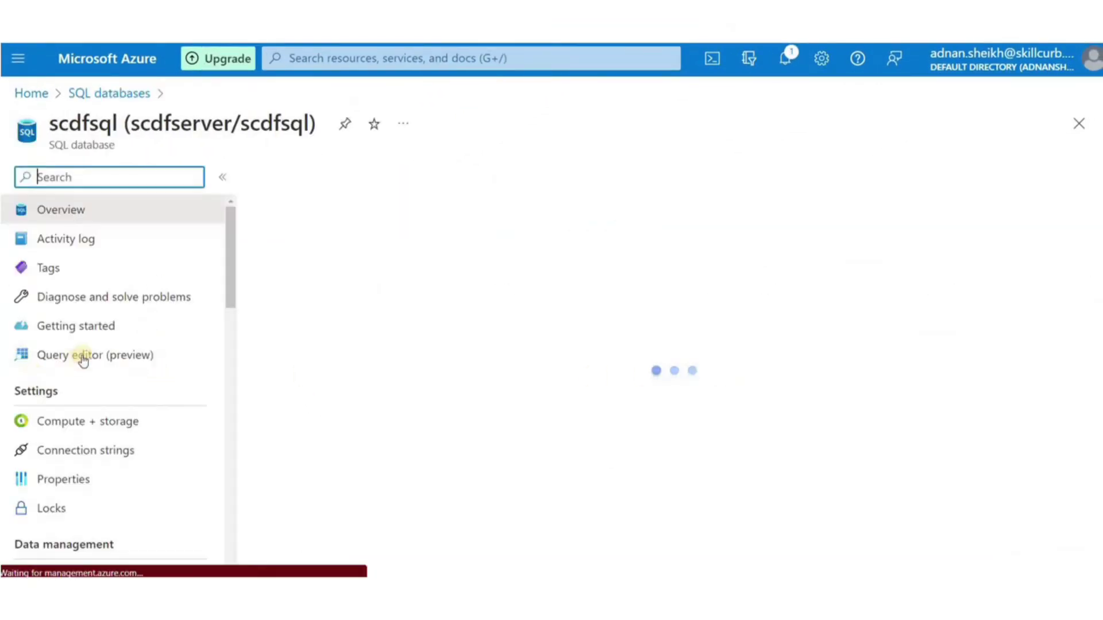
pyautogui.click(81, 355)
pyautogui.scroll(-1, 436, 477)
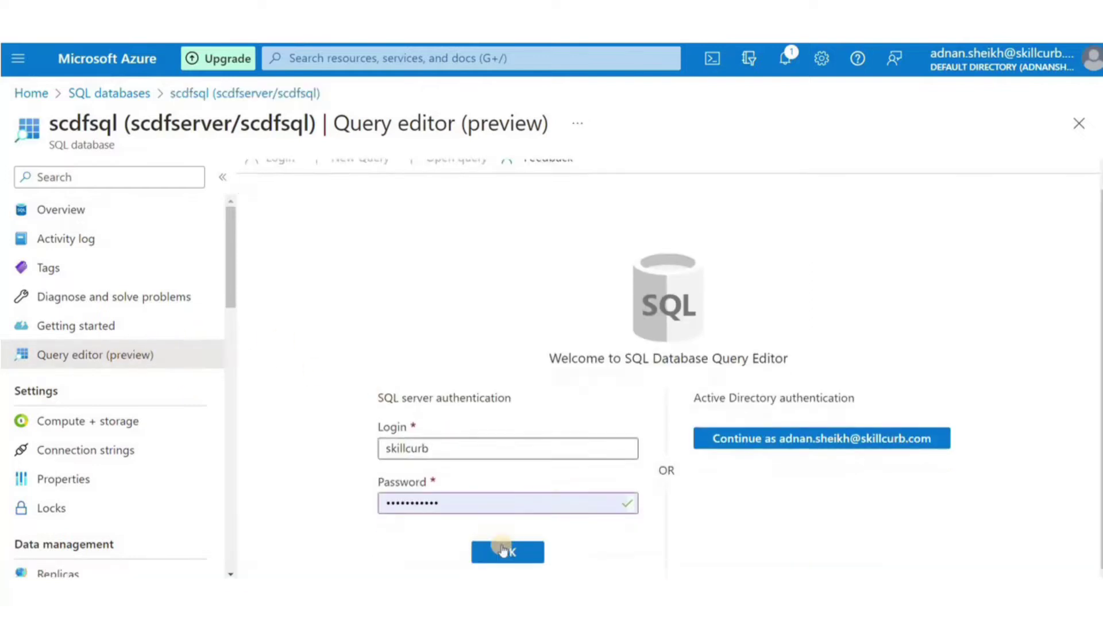
pyautogui.click(505, 548)
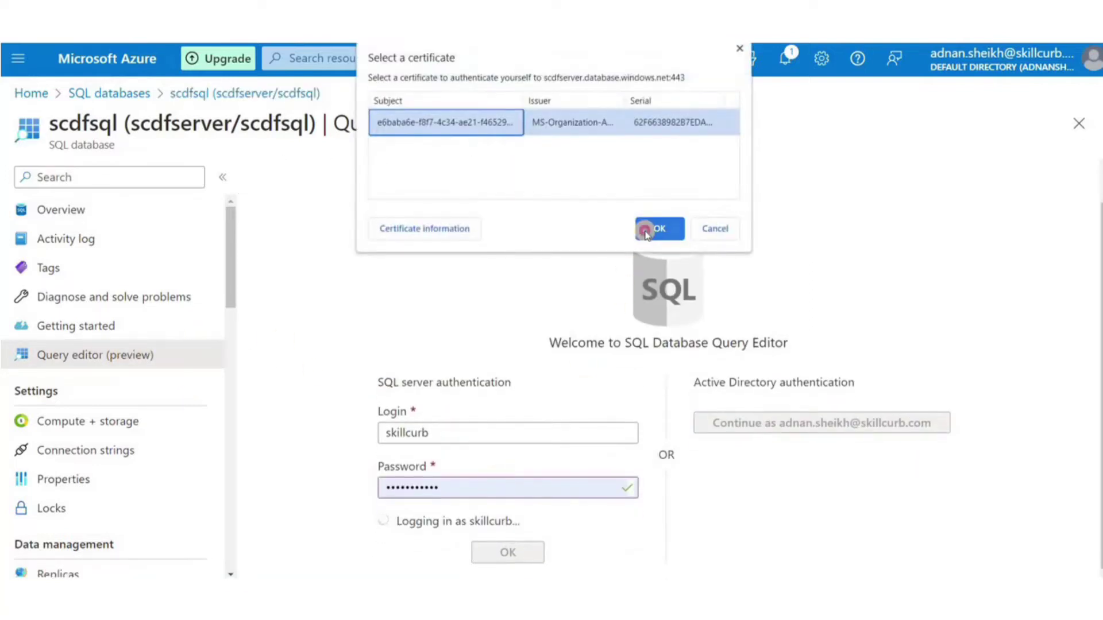
pyautogui.click(645, 231)
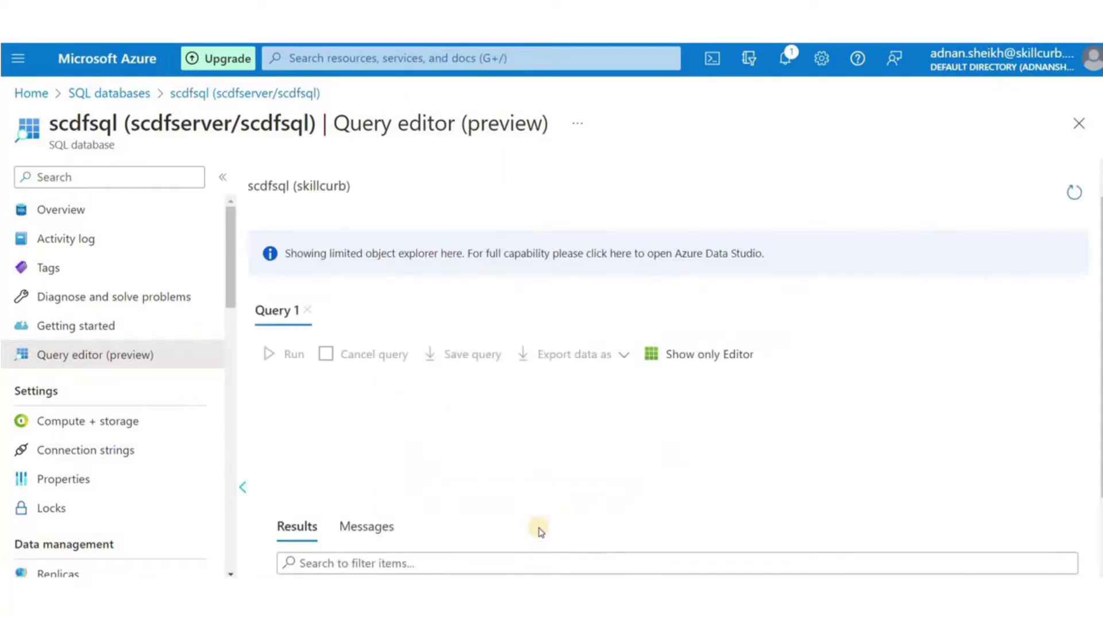
# - Write and run a query creating the table Colors with the columns Name, HEX and RGB, each varchar(100)
pyautogui.click(596, 302)
pyautogui.click(258, 369)
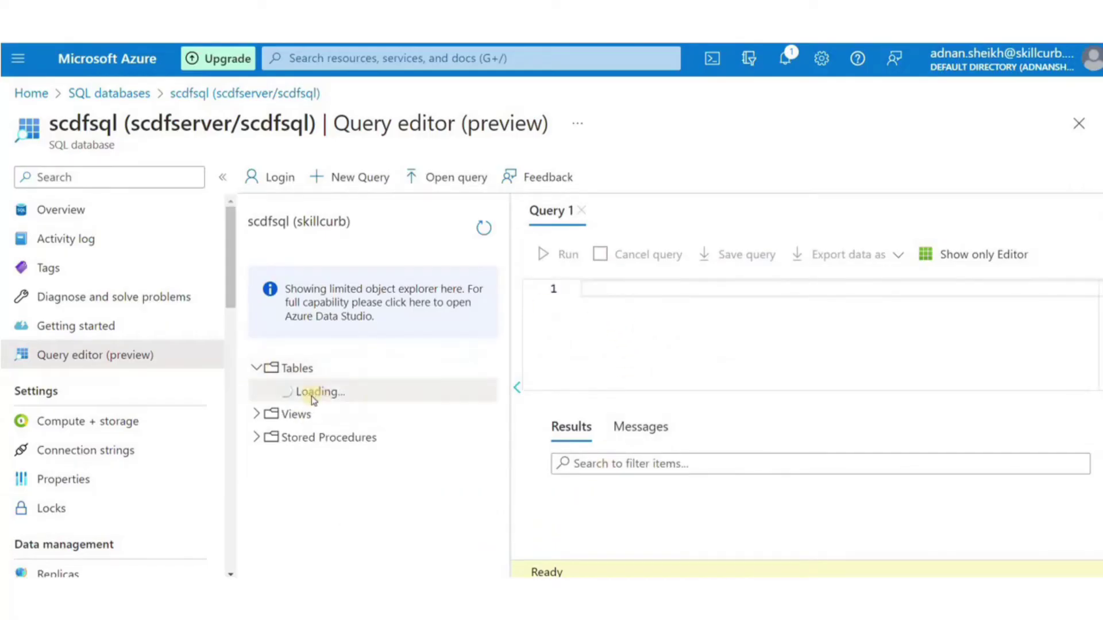
pyautogui.click(603, 294)
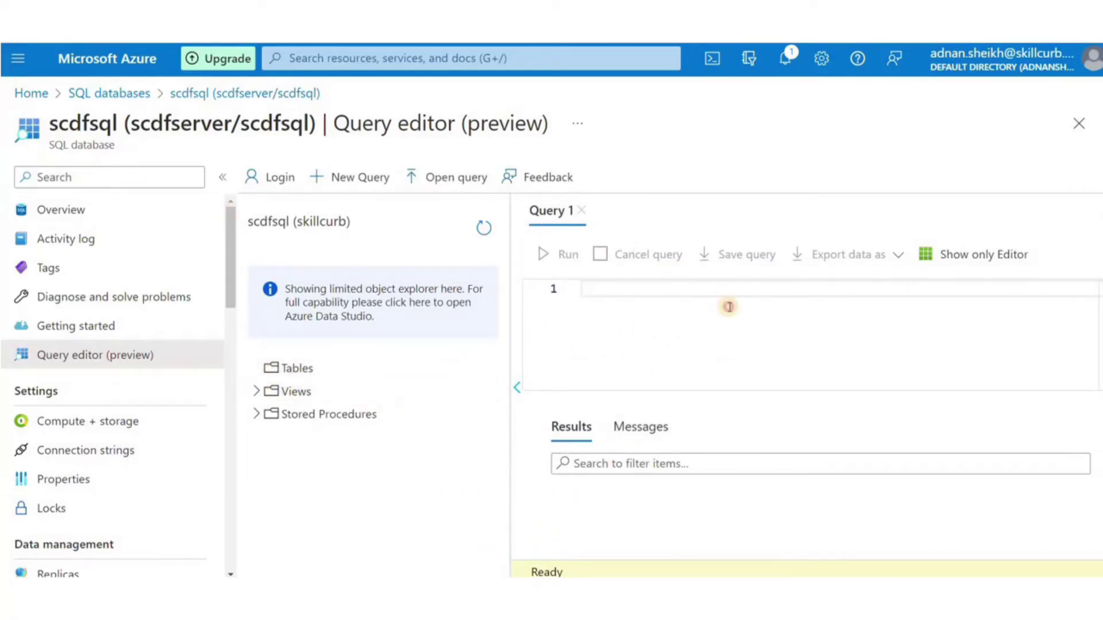
pyautogui.write('CREATE TABLE Colors ( Name varchar(100), HEX varchar(100), RGB varchar(100) )')
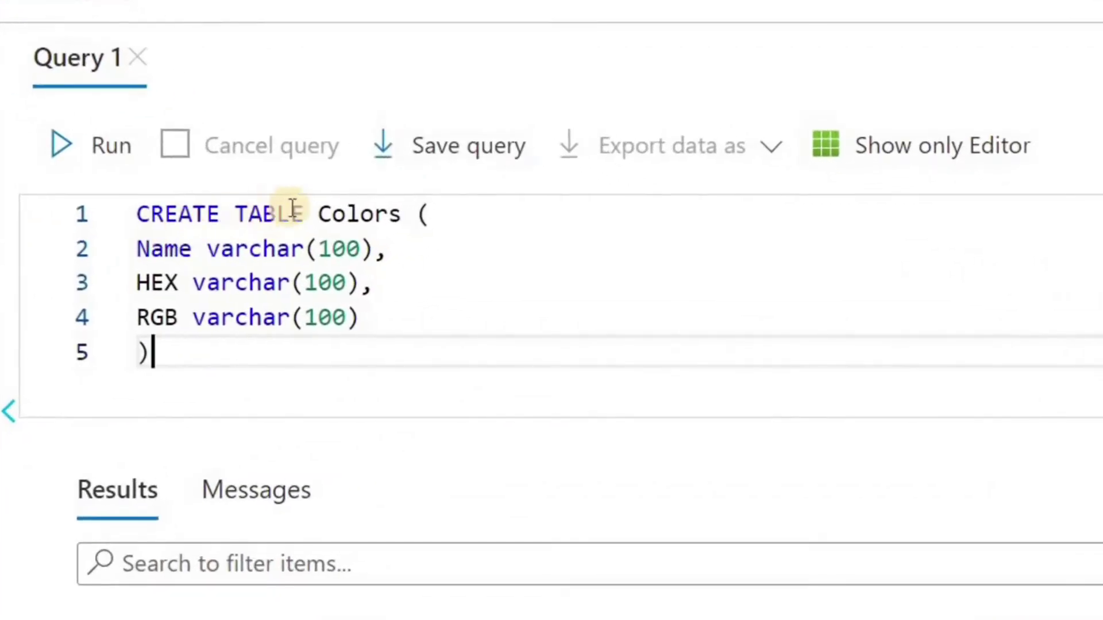
pyautogui.click(65, 151)
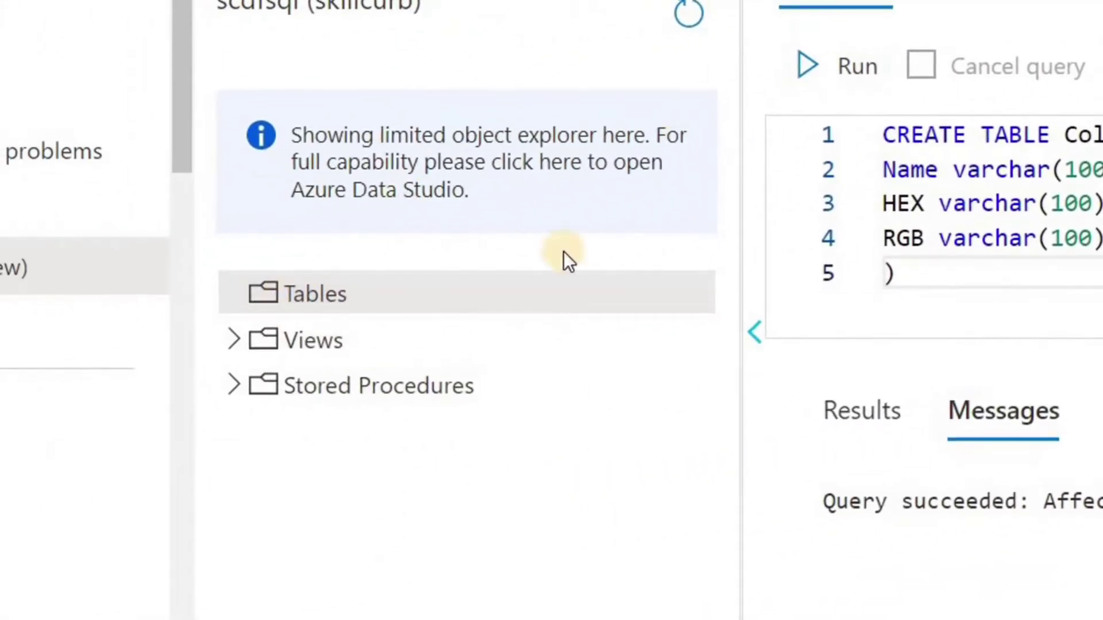
# - Refresh the database objects and expand the dbo.Colors table to check it
pyautogui.click(683, 17)
pyautogui.click(224, 293)
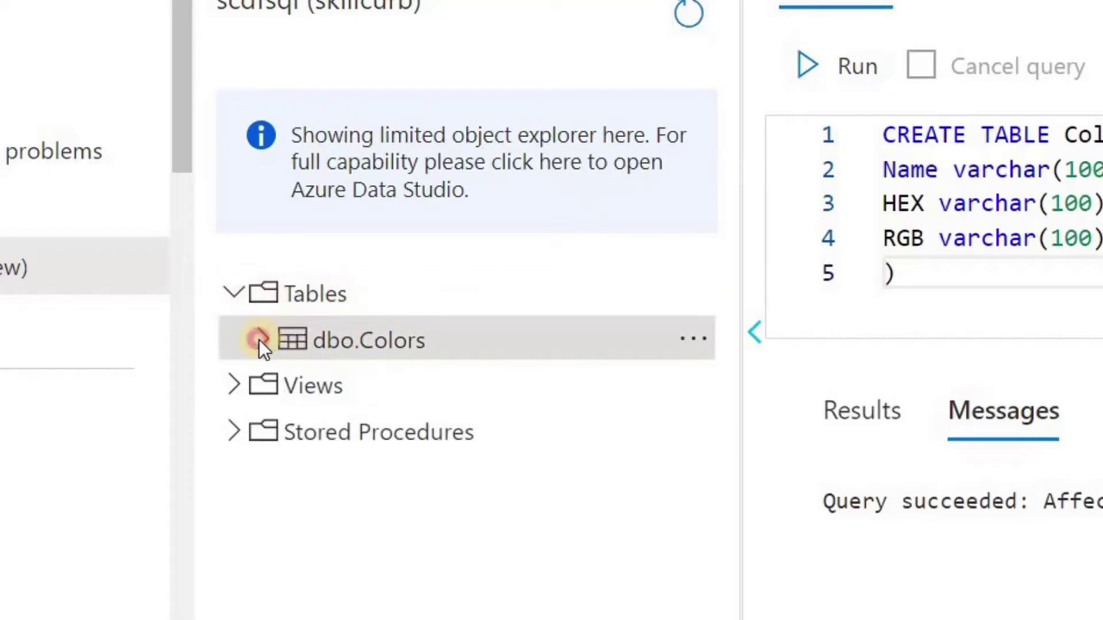
pyautogui.click(260, 340)
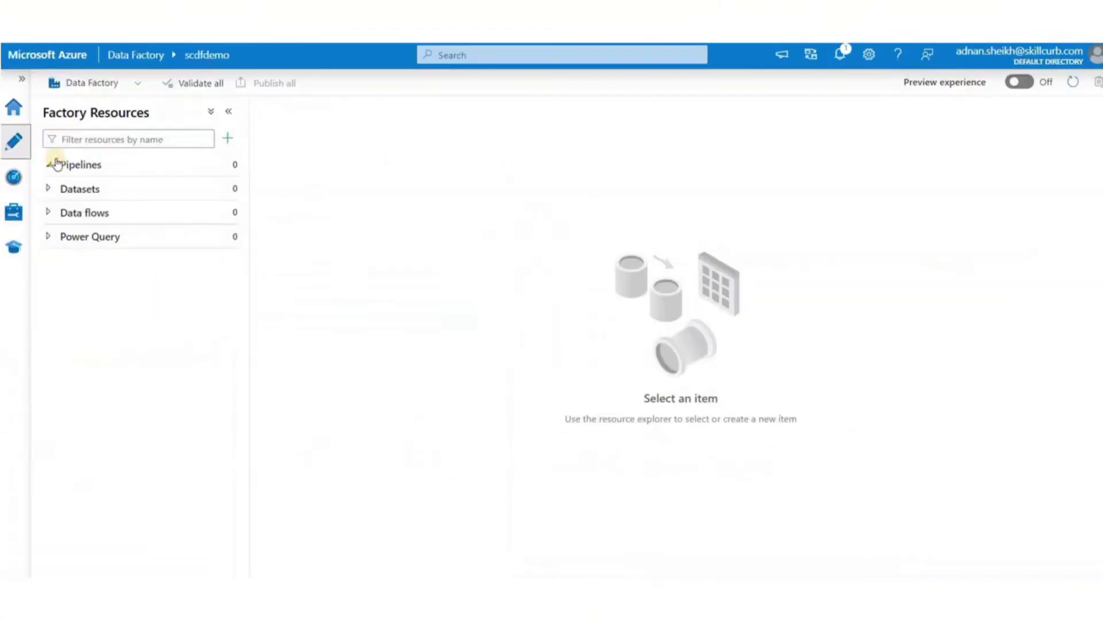
# - In the Data Factory scdfdemo, start a new linked service of the type Azure Blob Storage
pyautogui.click(14, 212)
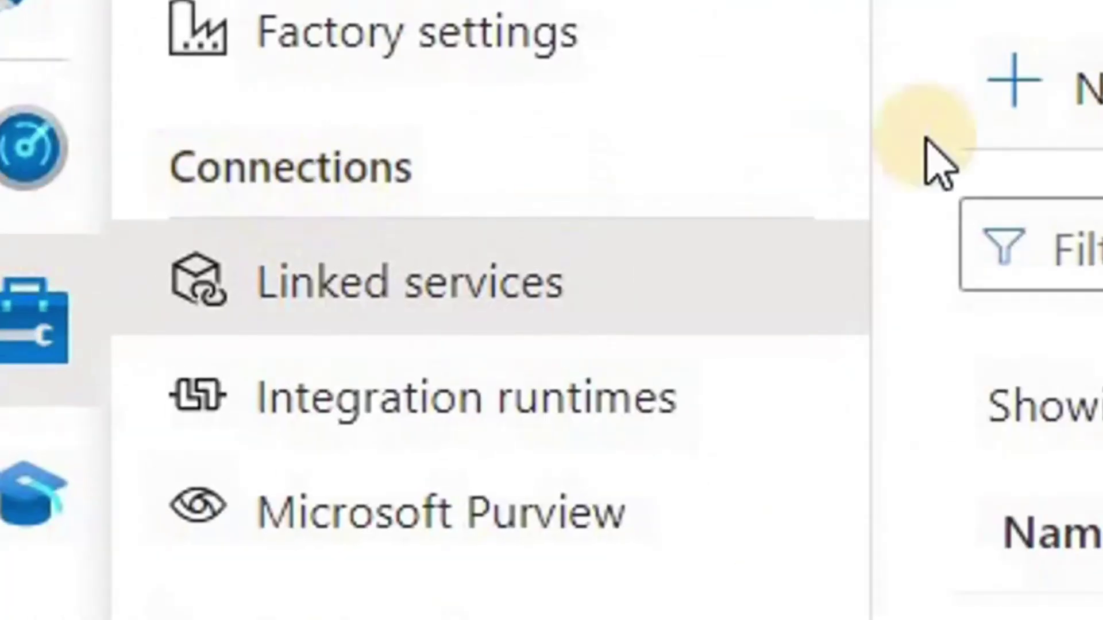
pyautogui.click(1063, 99)
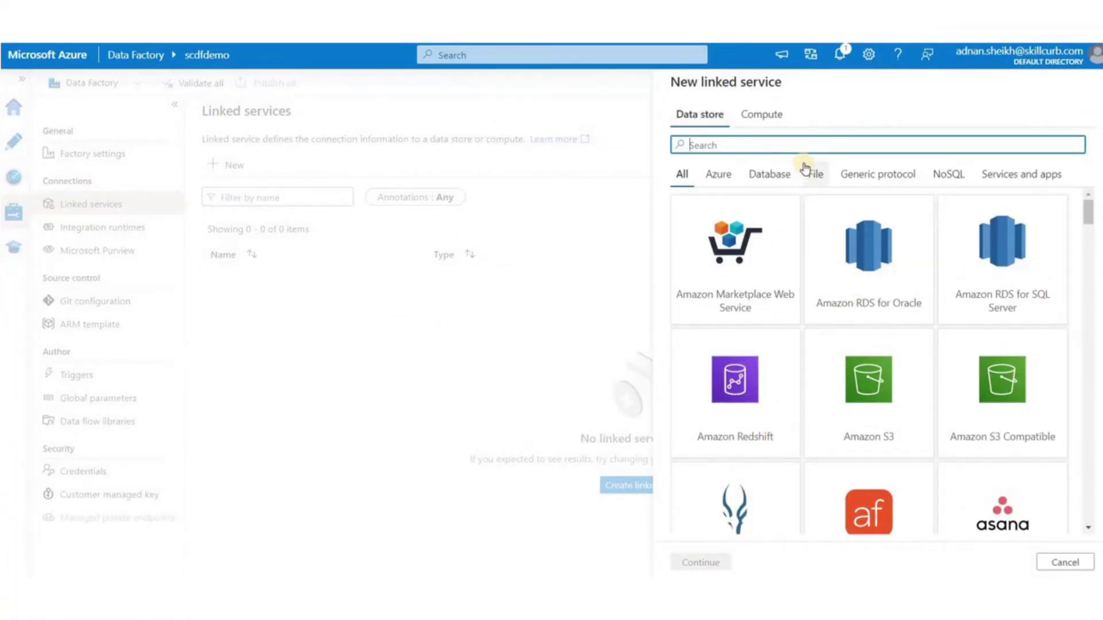
pyautogui.write('bl')
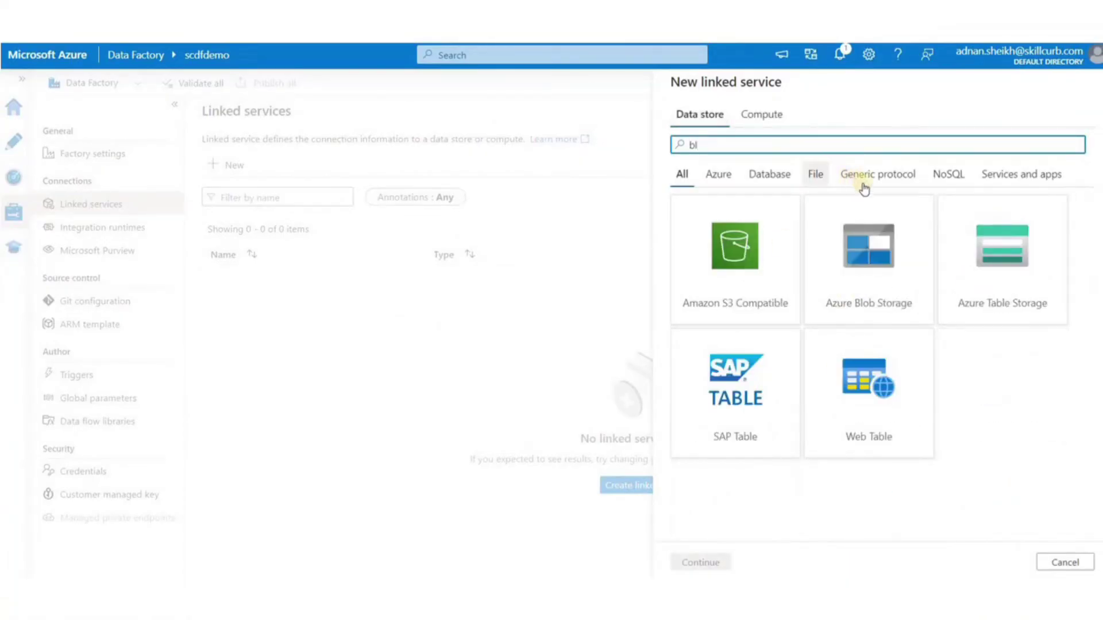
pyautogui.click(890, 255)
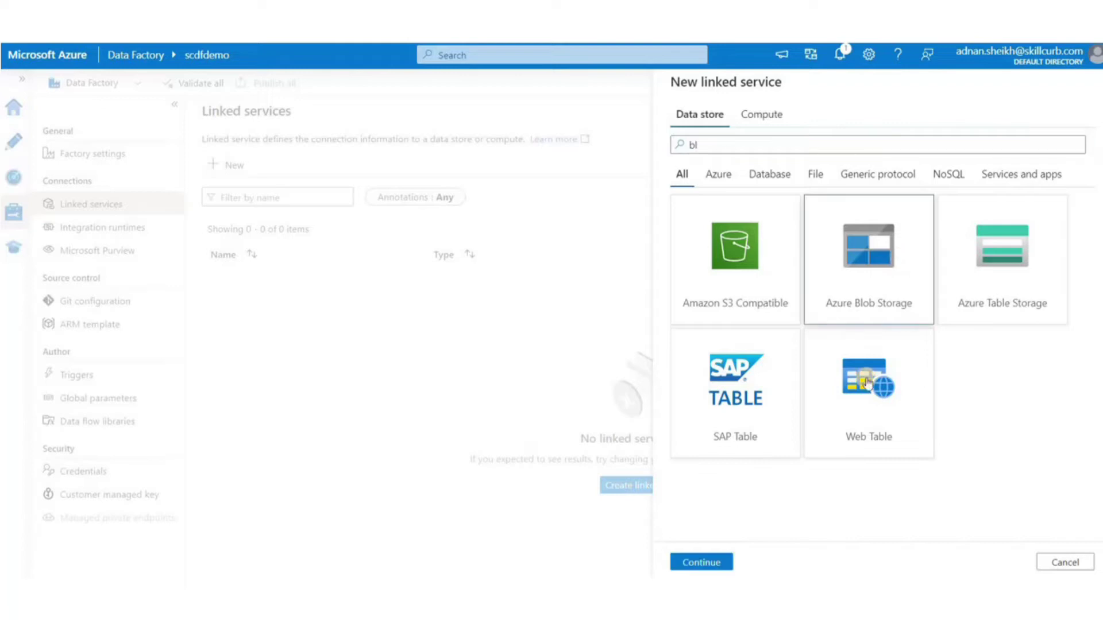
pyautogui.click(701, 562)
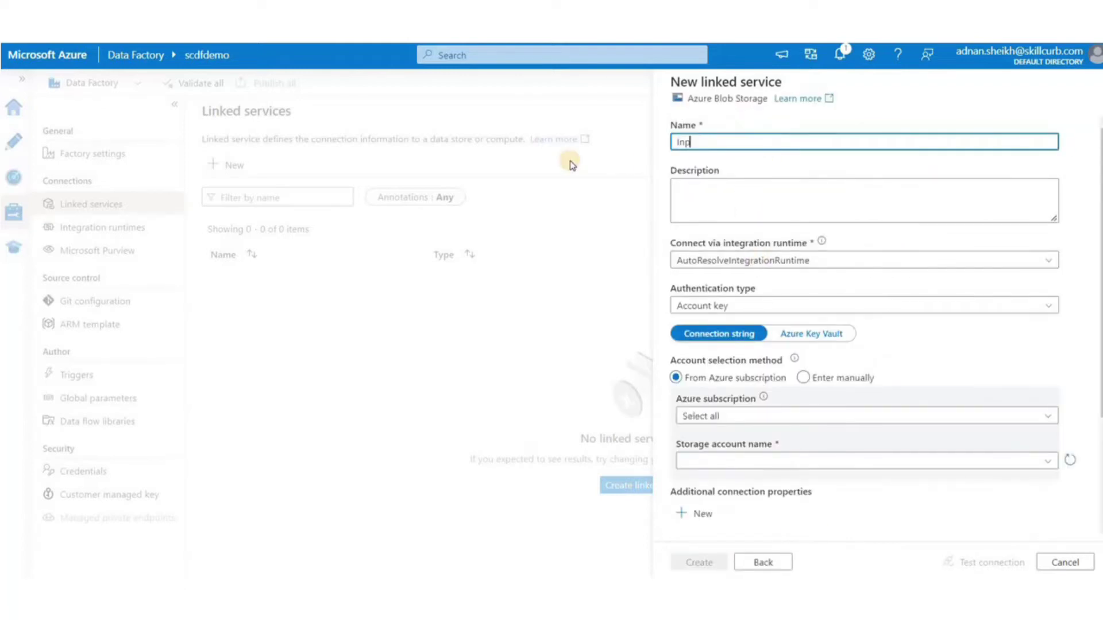
# - Name the linked service InputBlob and connect it to the storage account scdfstorage in Azure subscription 1
pyautogui.scroll(-3, 738, 290)
pyautogui.click(735, 271)
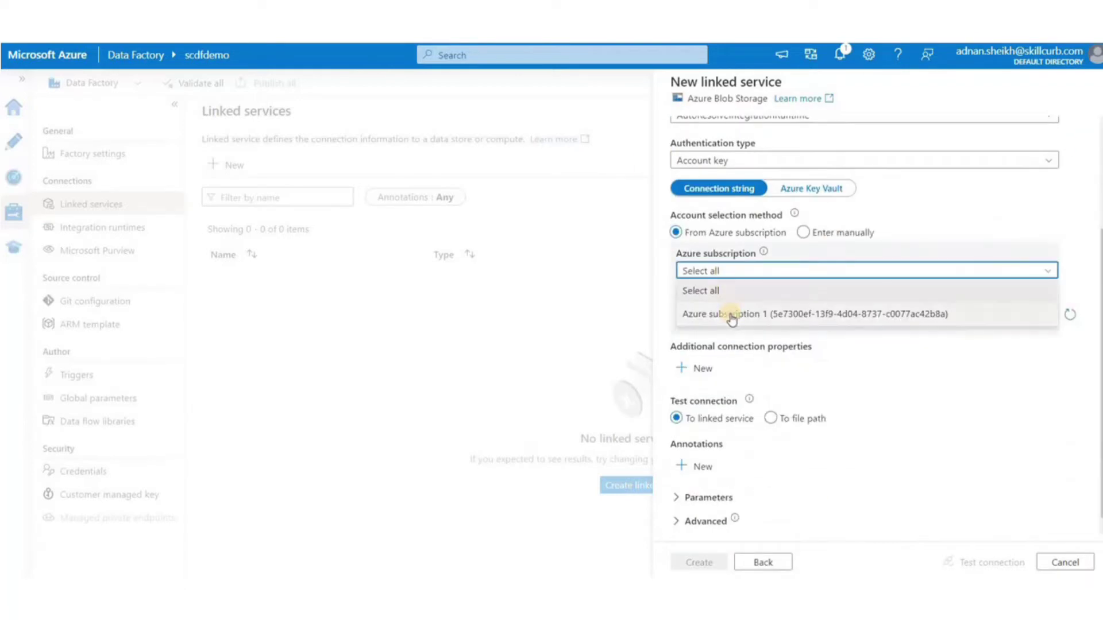
pyautogui.click(731, 312)
pyautogui.click(729, 316)
pyautogui.click(725, 338)
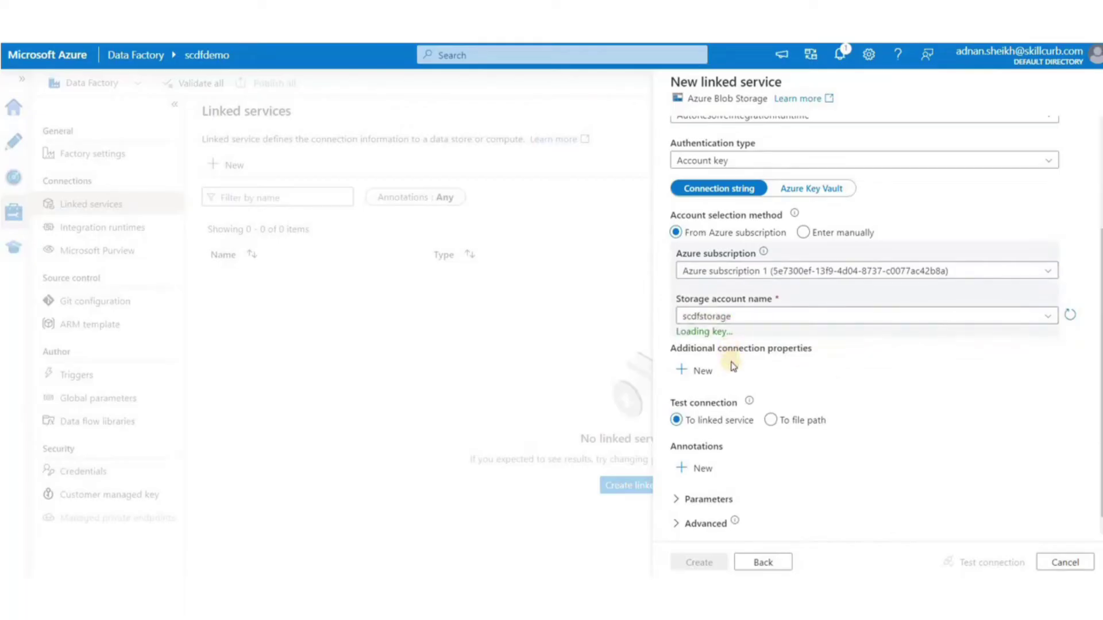
# - Test the connection and create the linked service, reopening it to check its settings
pyautogui.scroll(-1, 753, 356)
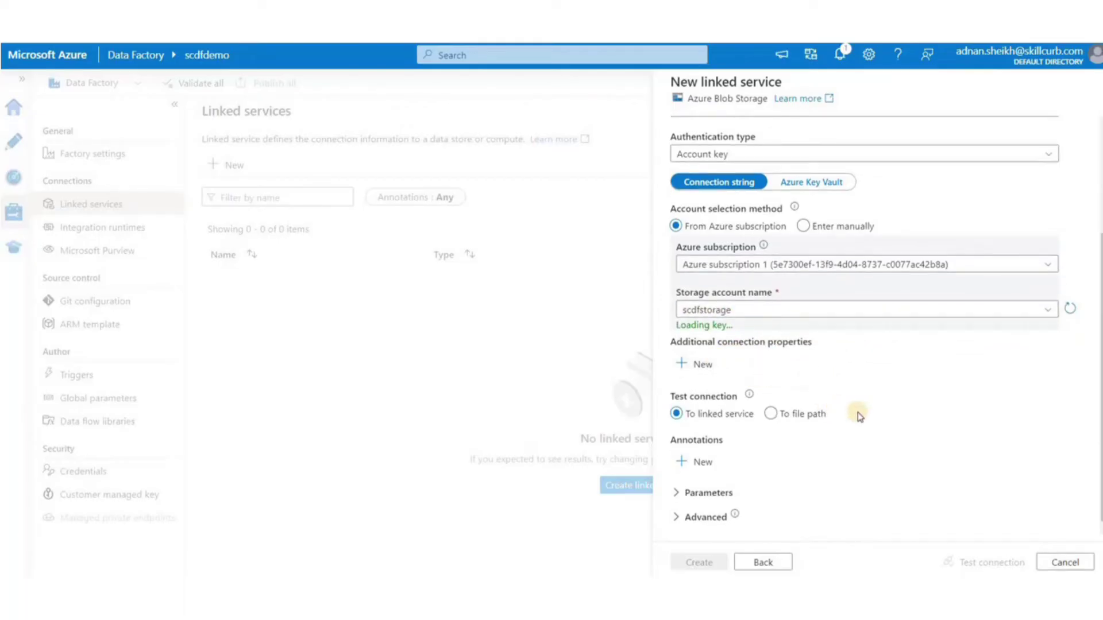
pyautogui.click(999, 560)
pyautogui.click(699, 562)
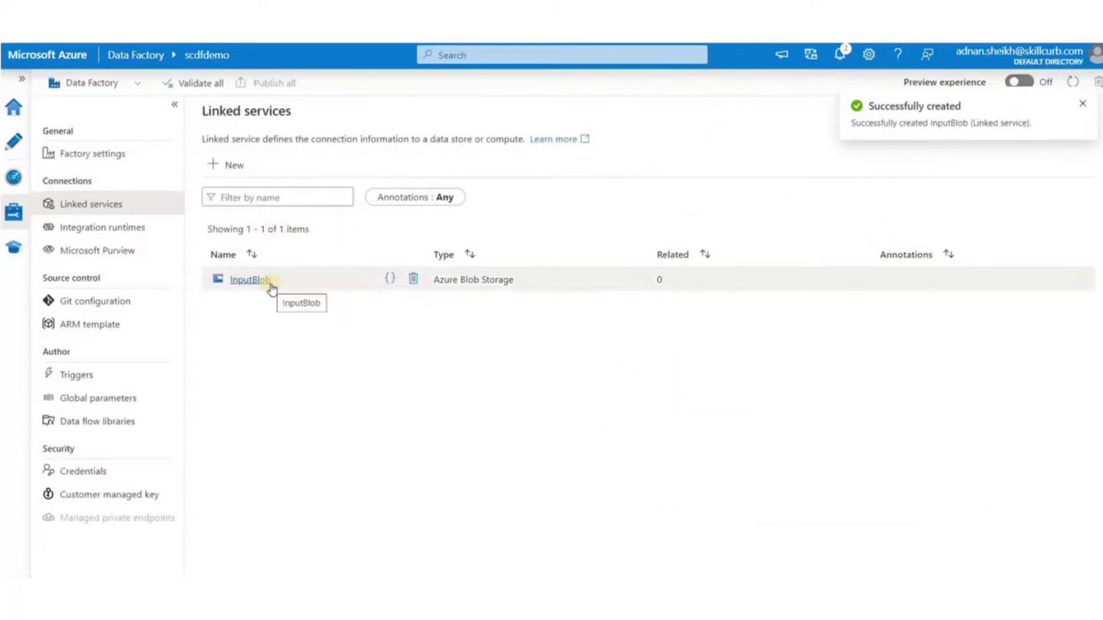
pyautogui.click(270, 285)
pyautogui.click(773, 563)
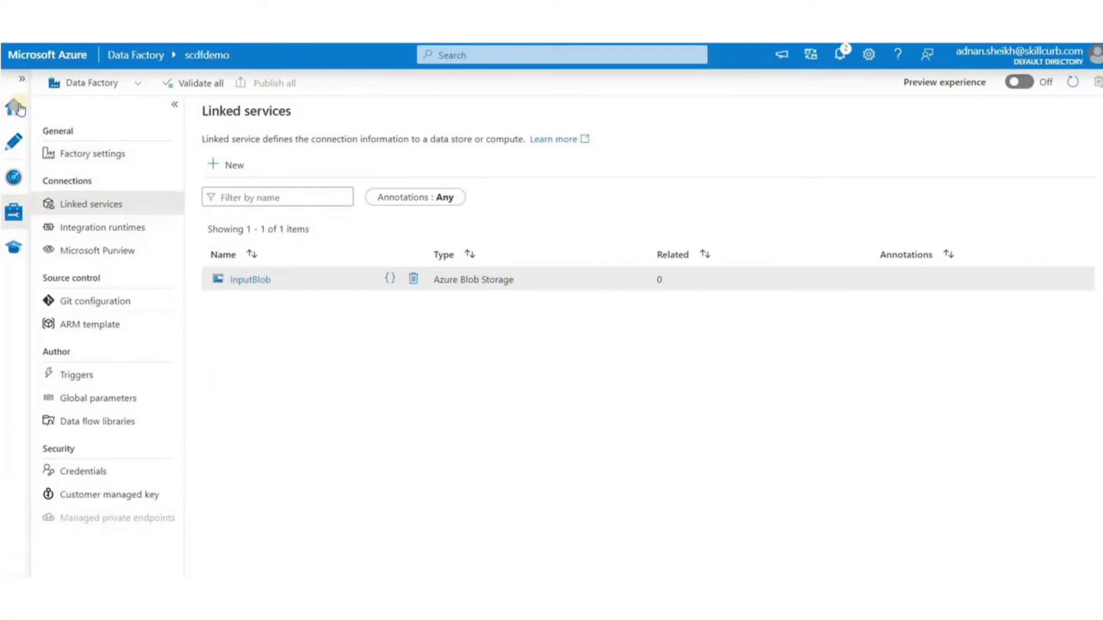
# - Start a new dataset for Azure Blob Storage in the DelimitedText format
pyautogui.click(16, 144)
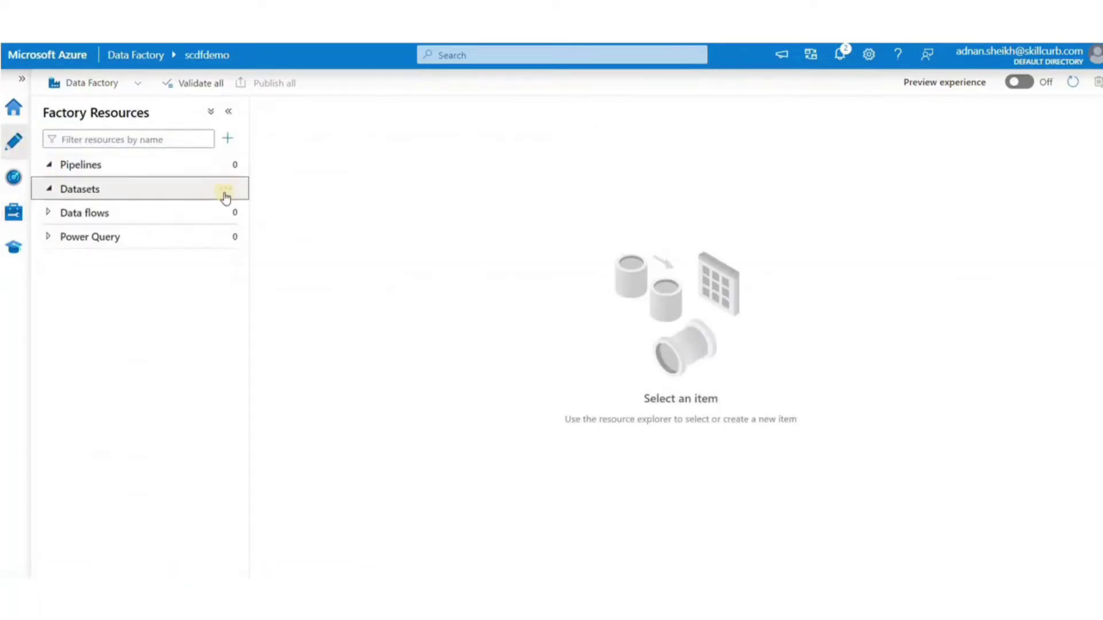
pyautogui.click(229, 194)
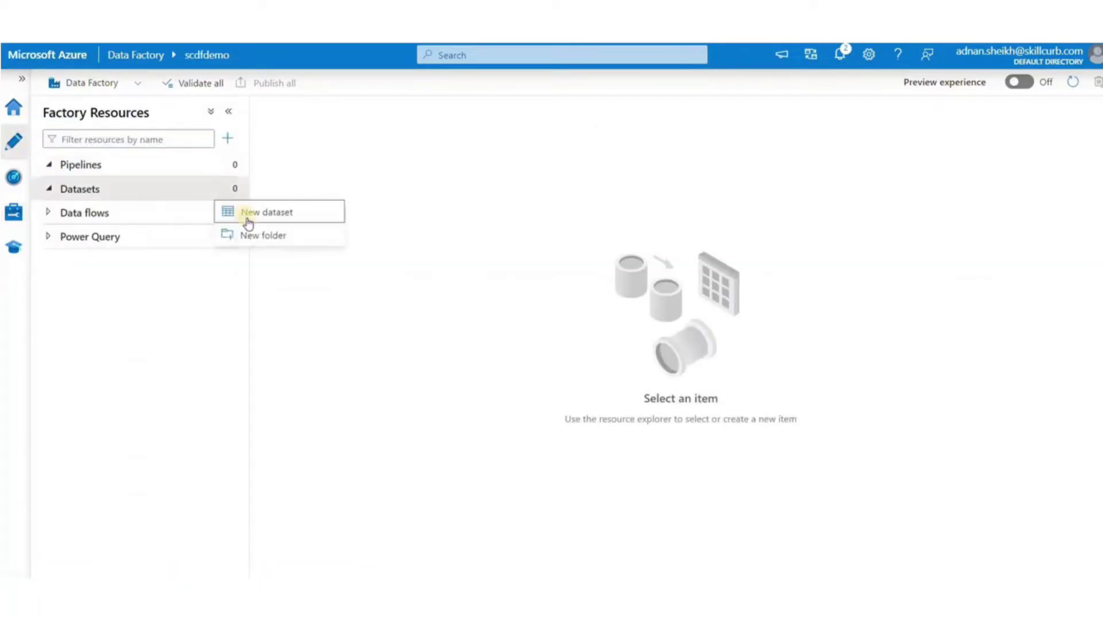
pyautogui.click(274, 210)
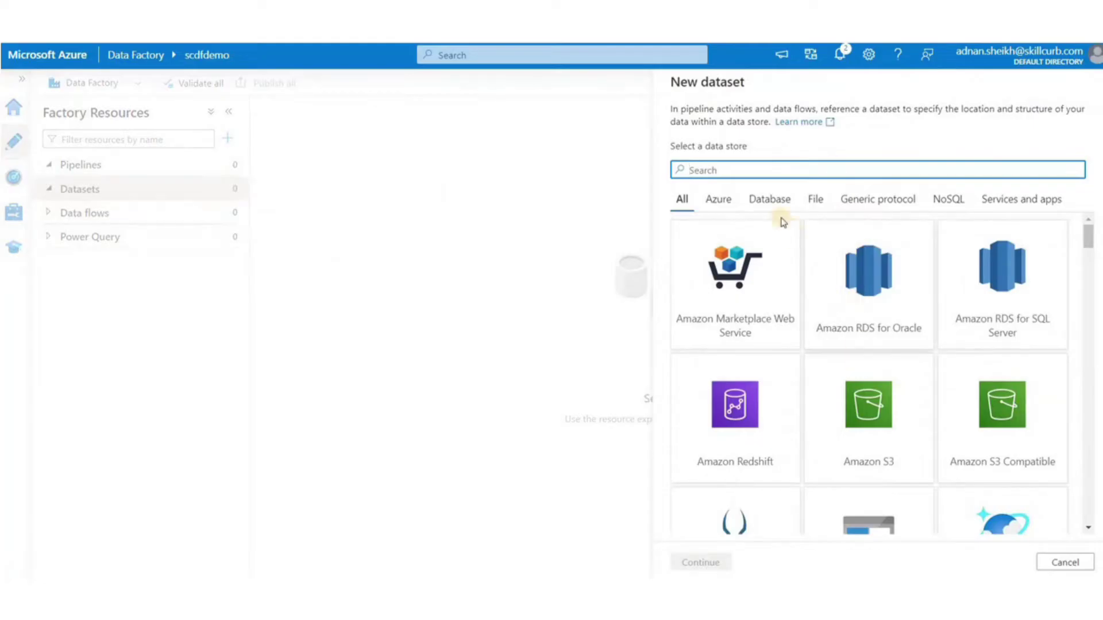
pyautogui.write('bl')
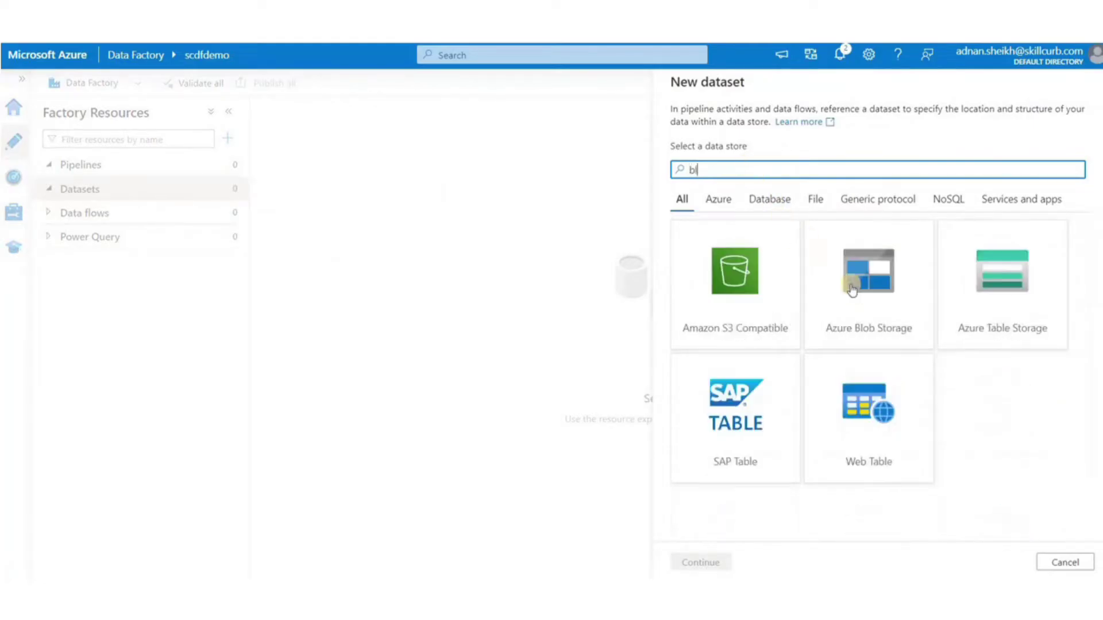
pyautogui.click(856, 292)
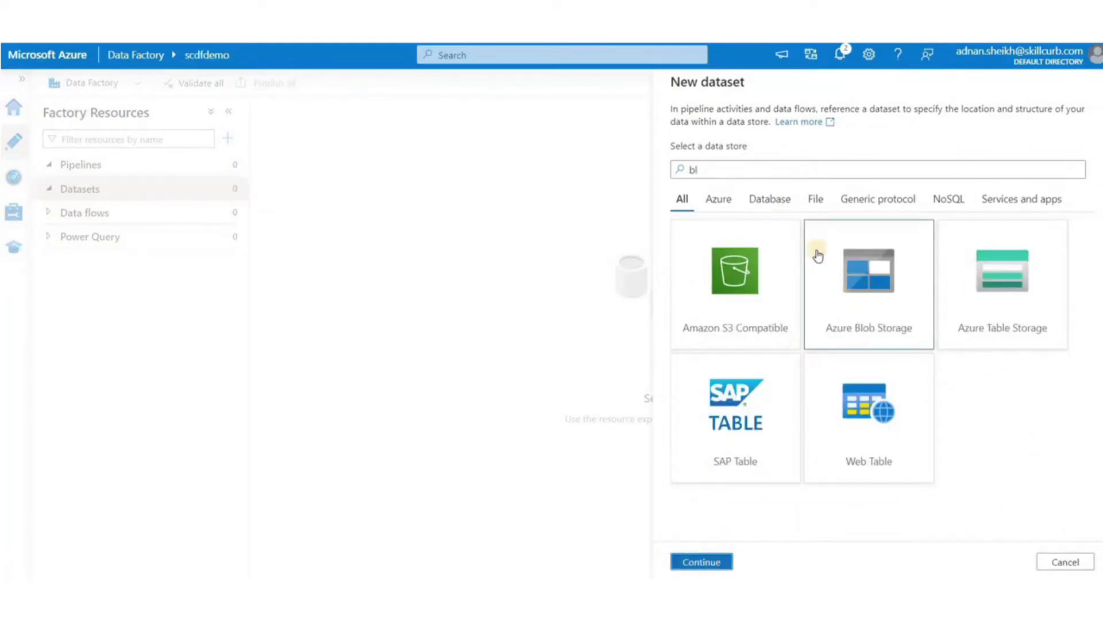
pyautogui.doubleClick(818, 256)
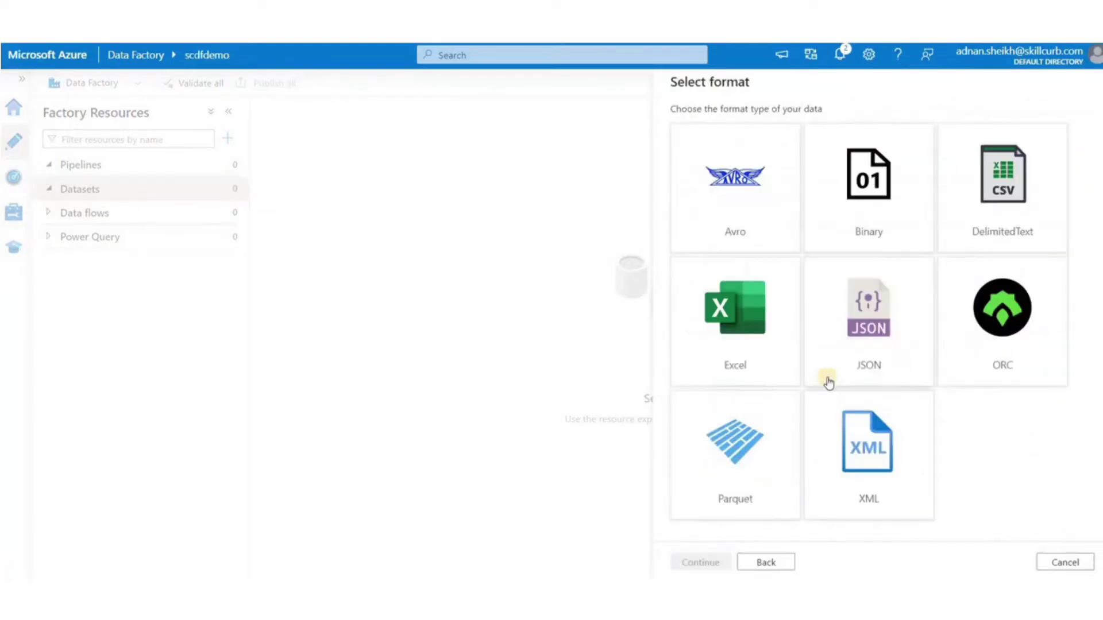
pyautogui.click(989, 207)
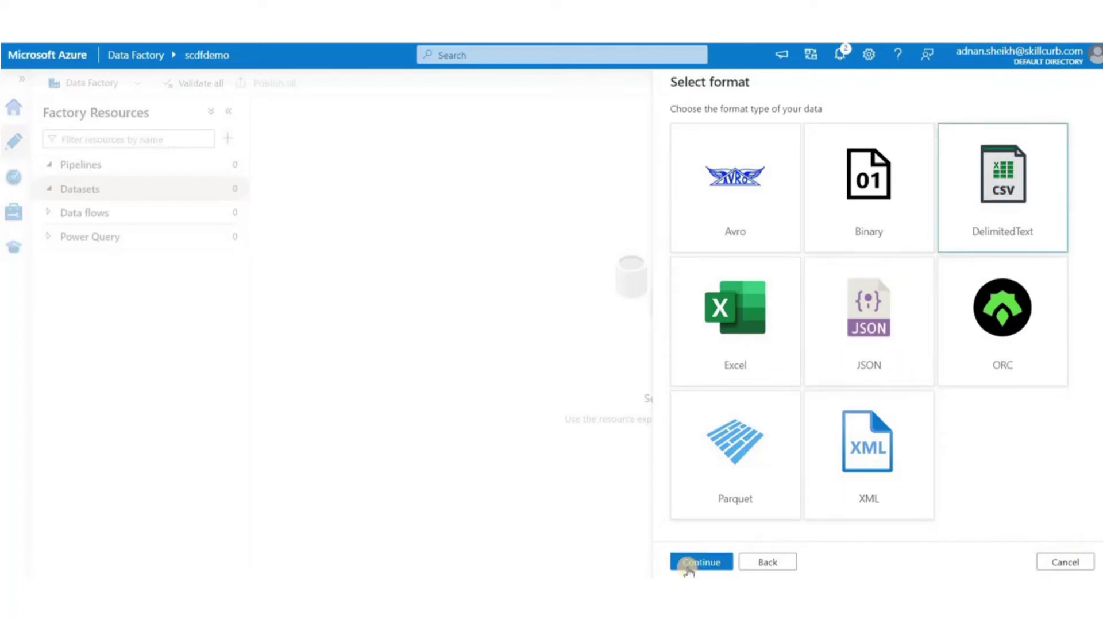
pyautogui.click(712, 562)
# - Name the dataset ColorsCSV and assign it to the linked service InputBlob
pyautogui.doubleClick(751, 128)
pyautogui.write('ColorsCSV')
pyautogui.press('Tab')
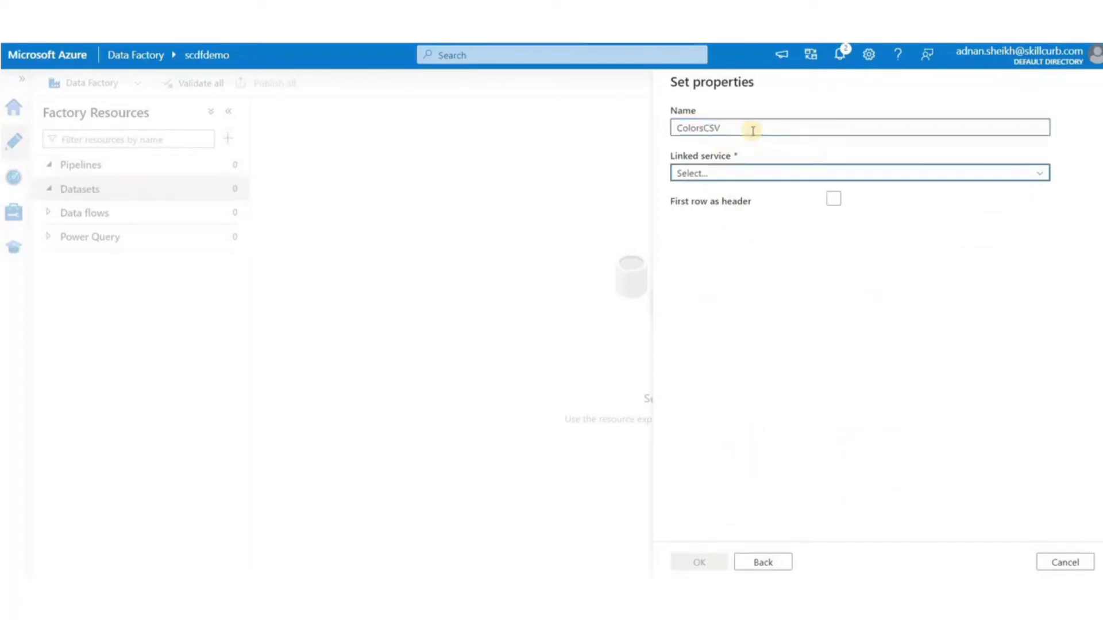
pyautogui.click(744, 174)
pyautogui.click(696, 265)
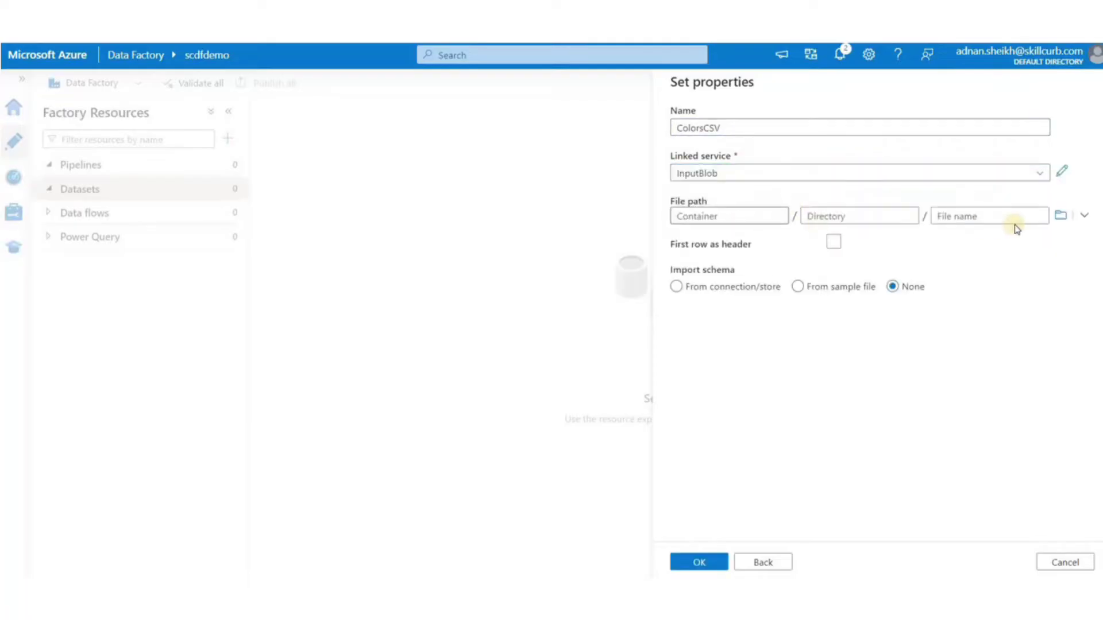
# - Point the dataset to colors.csv in the input container, with first row as header and schema from connection/store, and create it
pyautogui.click(1067, 216)
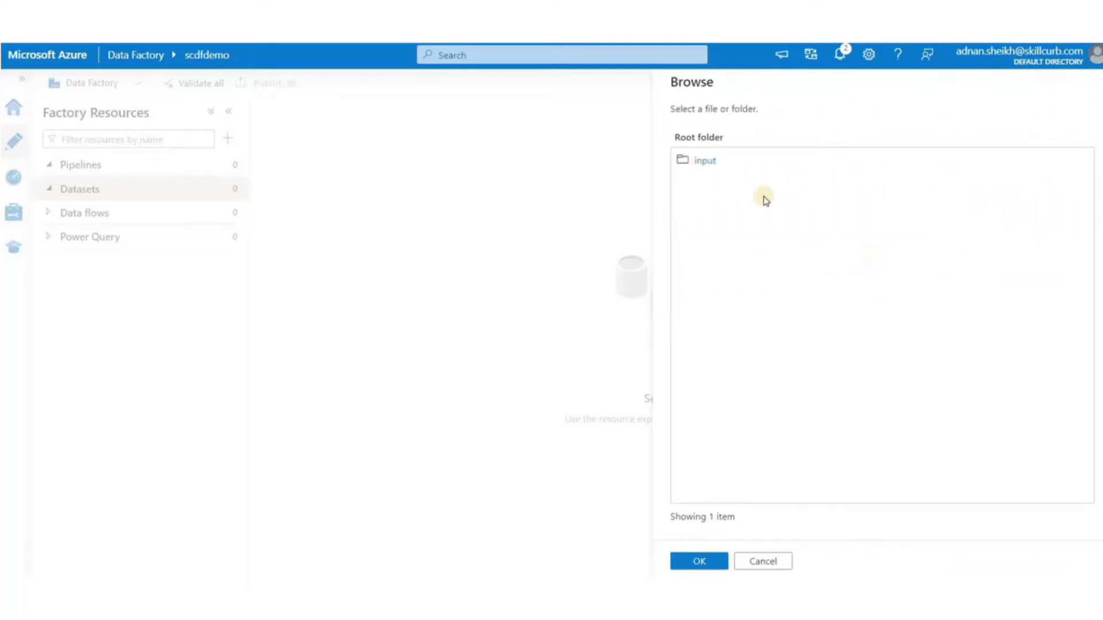
pyautogui.doubleClick(702, 161)
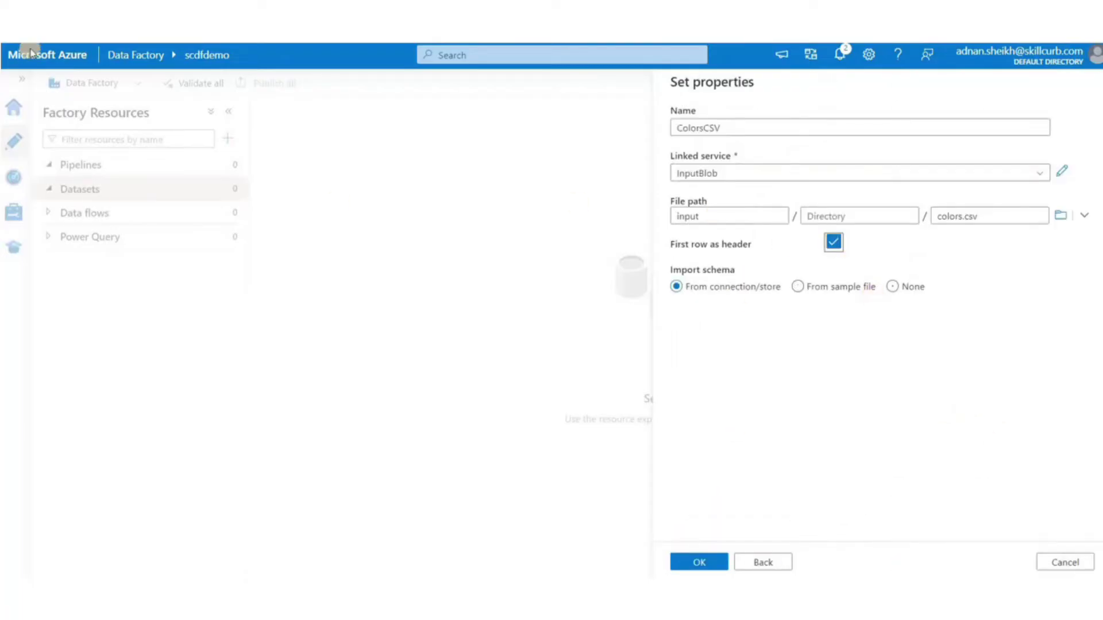
pyautogui.click(700, 563)
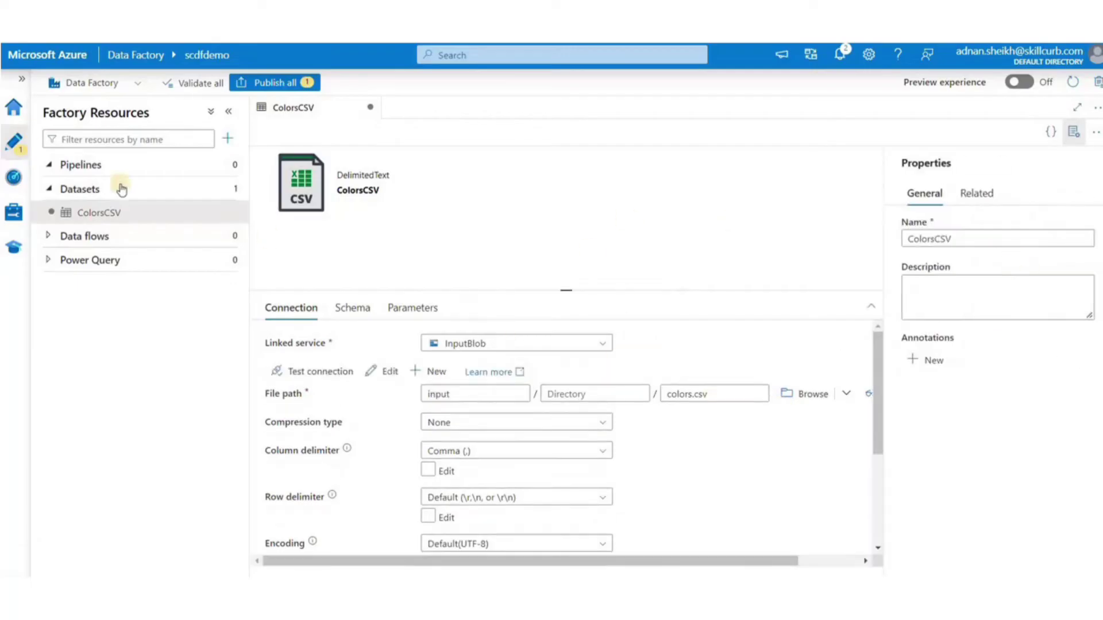
# - Review the connection settings of the ColorsCSV dataset and preview the data of colors.csv
pyautogui.scroll(-3, 567, 370)
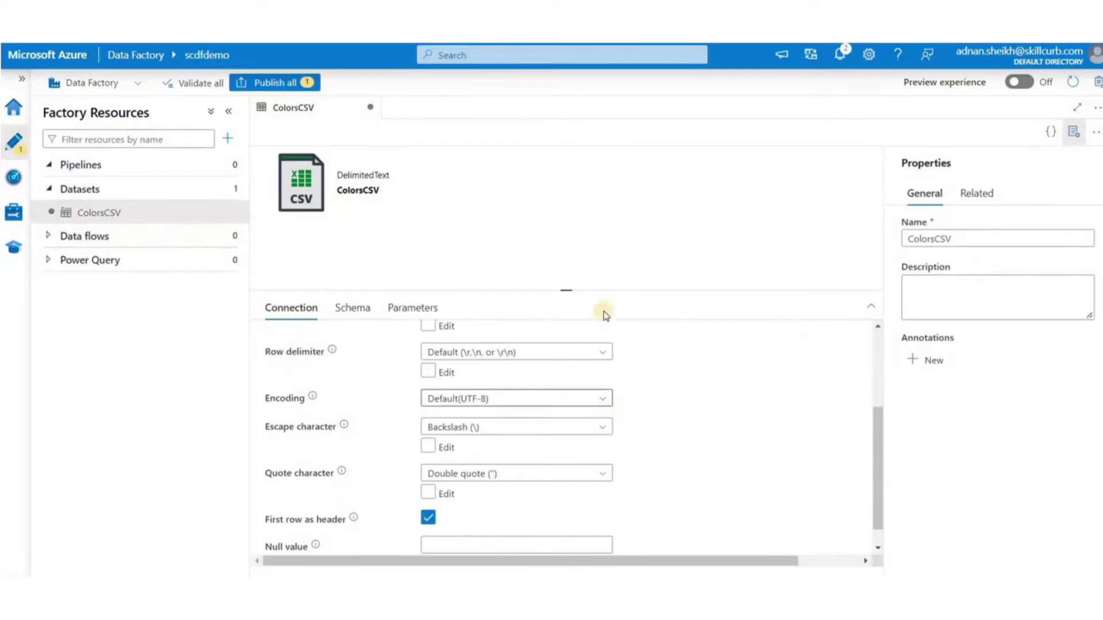
pyautogui.moveTo(569, 290); pyautogui.dragTo(534, 153)
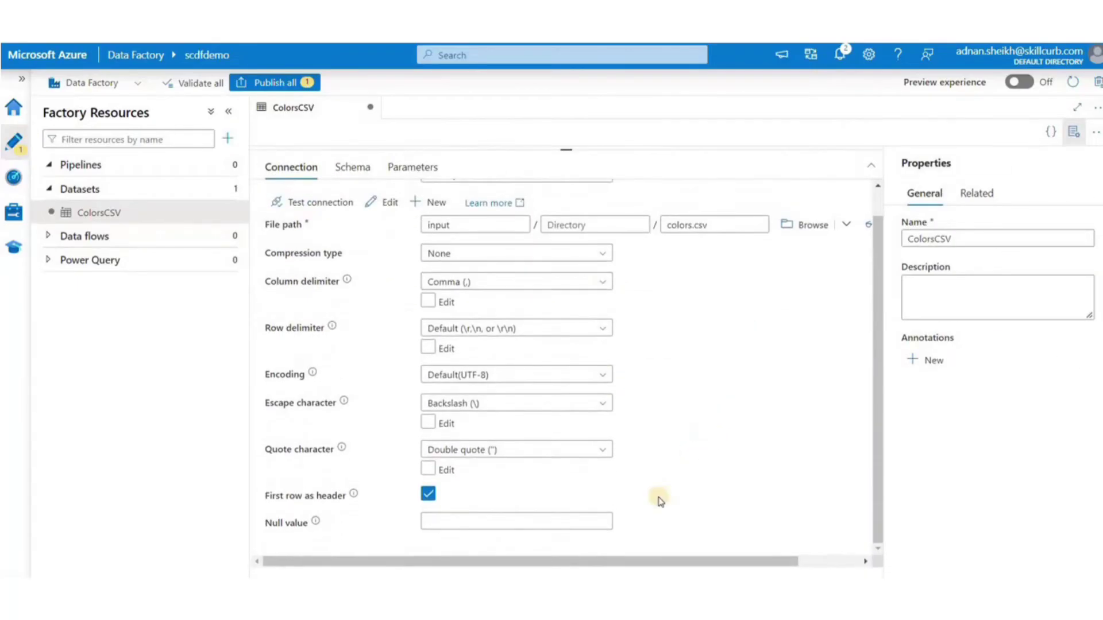
pyautogui.scroll(1, 666, 523)
pyautogui.moveTo(687, 561); pyautogui.dragTo(748, 561)
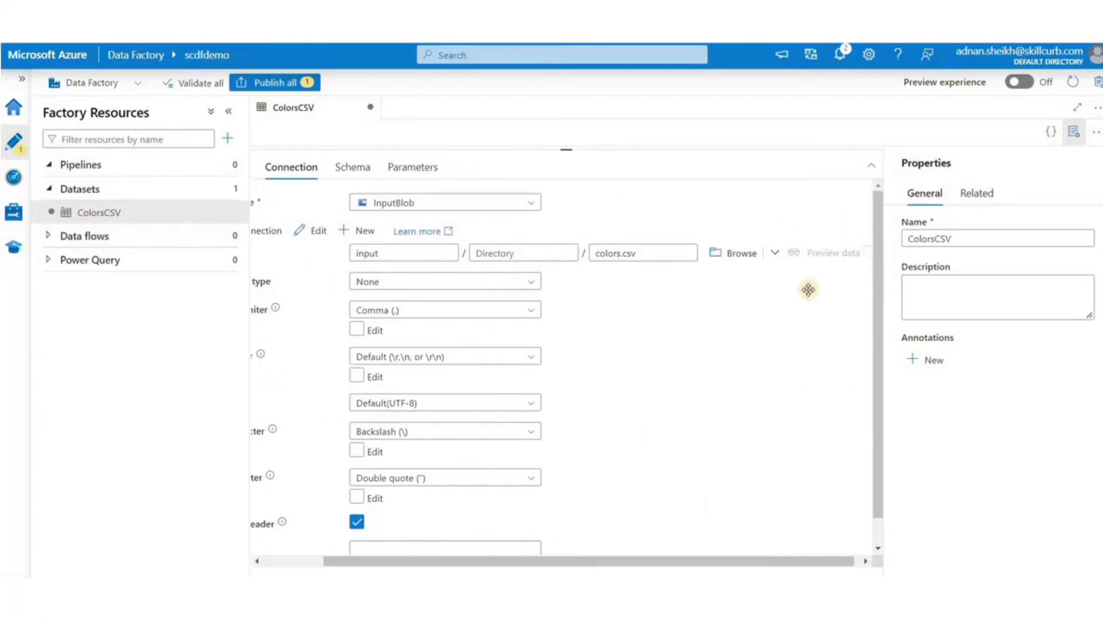
pyautogui.click(830, 252)
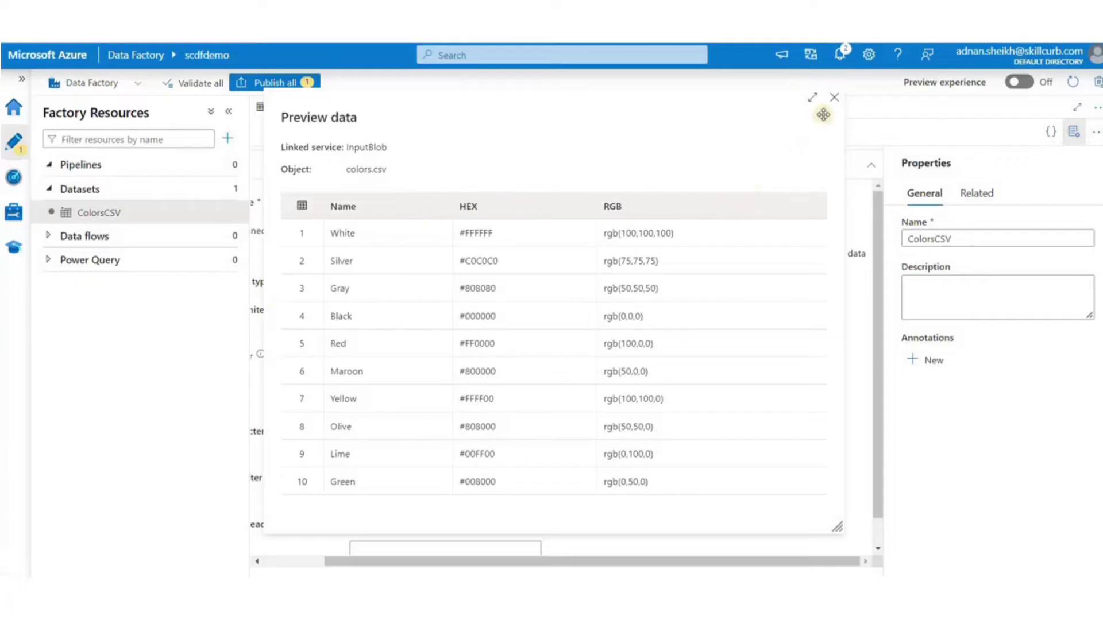
pyautogui.click(836, 97)
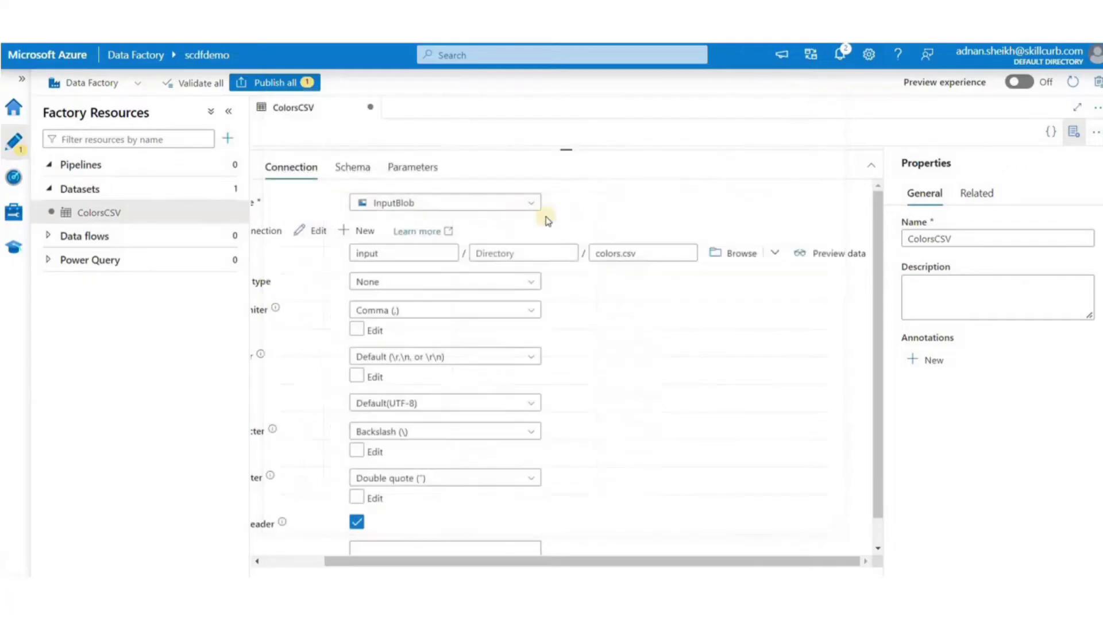
# - Inspect the imported schema and the parameters of the ColorsCSV dataset
pyautogui.click(363, 172)
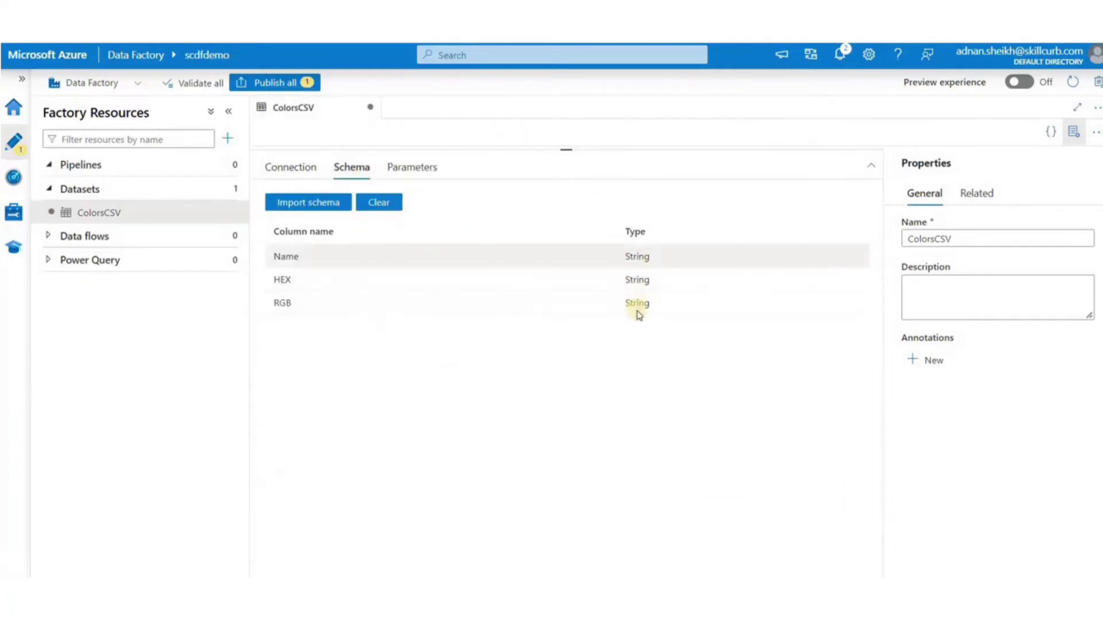
pyautogui.click(415, 170)
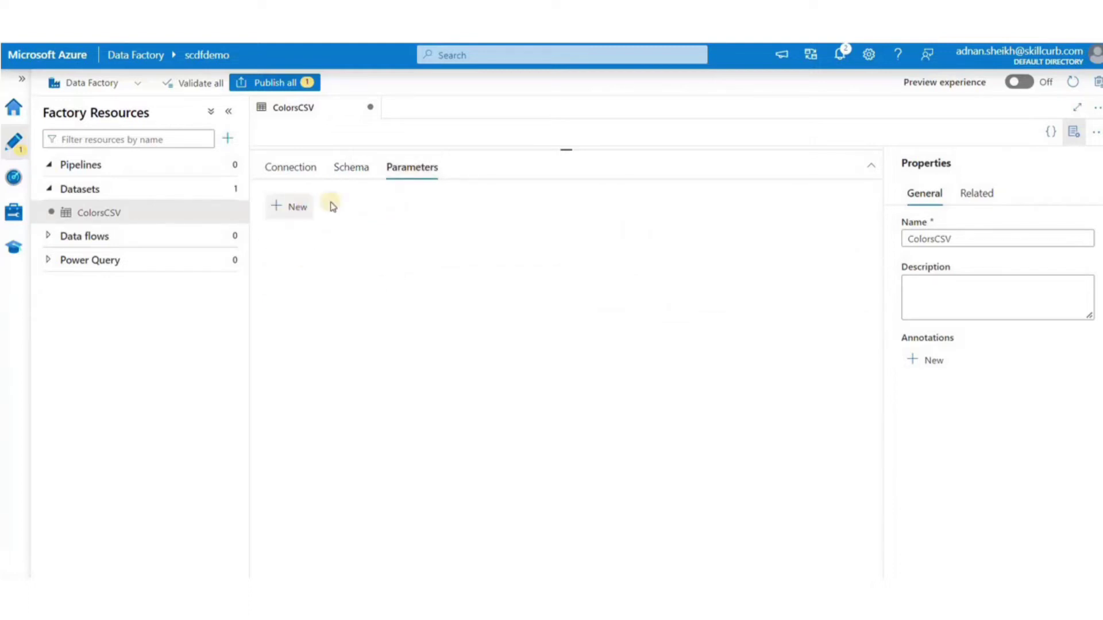
# - Start a new linked service of the type Azure SQL Database
pyautogui.click(14, 177)
pyautogui.click(18, 217)
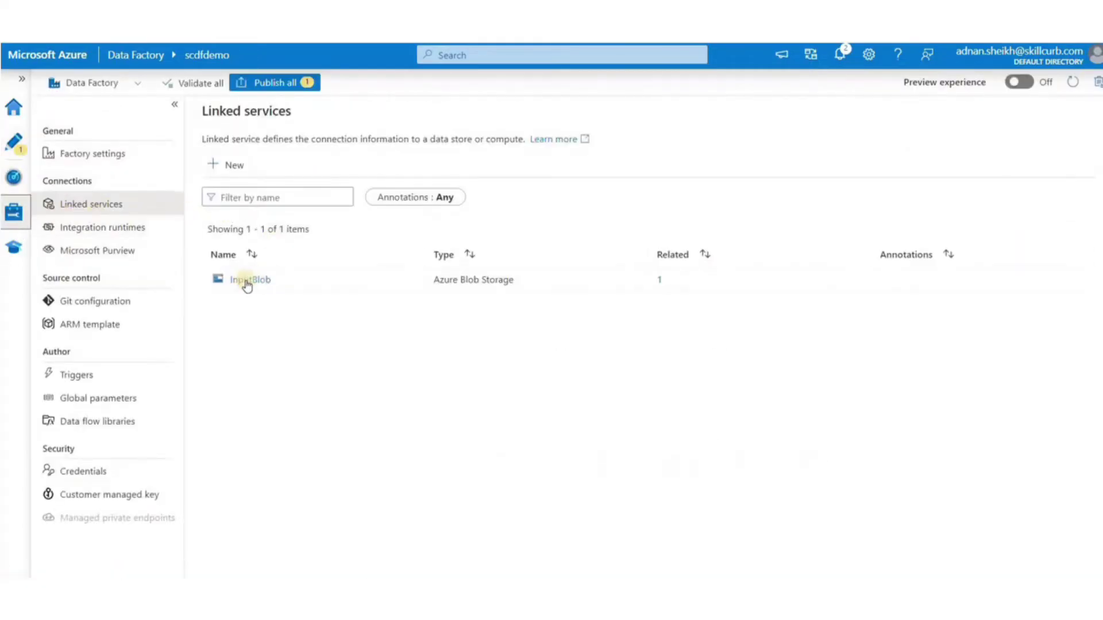
pyautogui.click(223, 168)
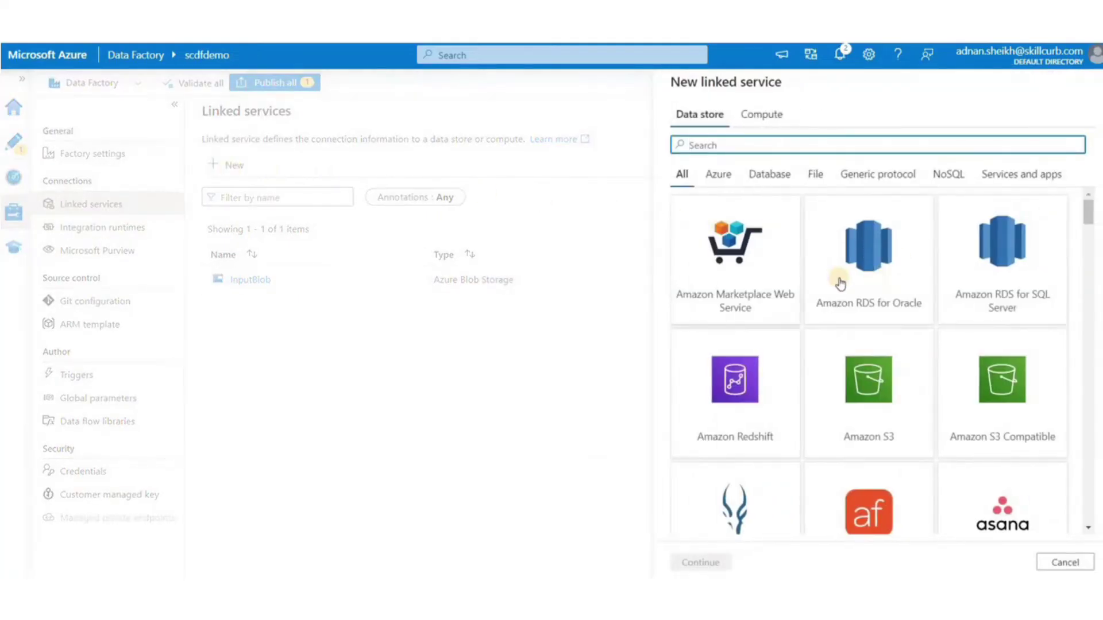
pyautogui.write('sql')
pyautogui.scroll(-1, 862, 373)
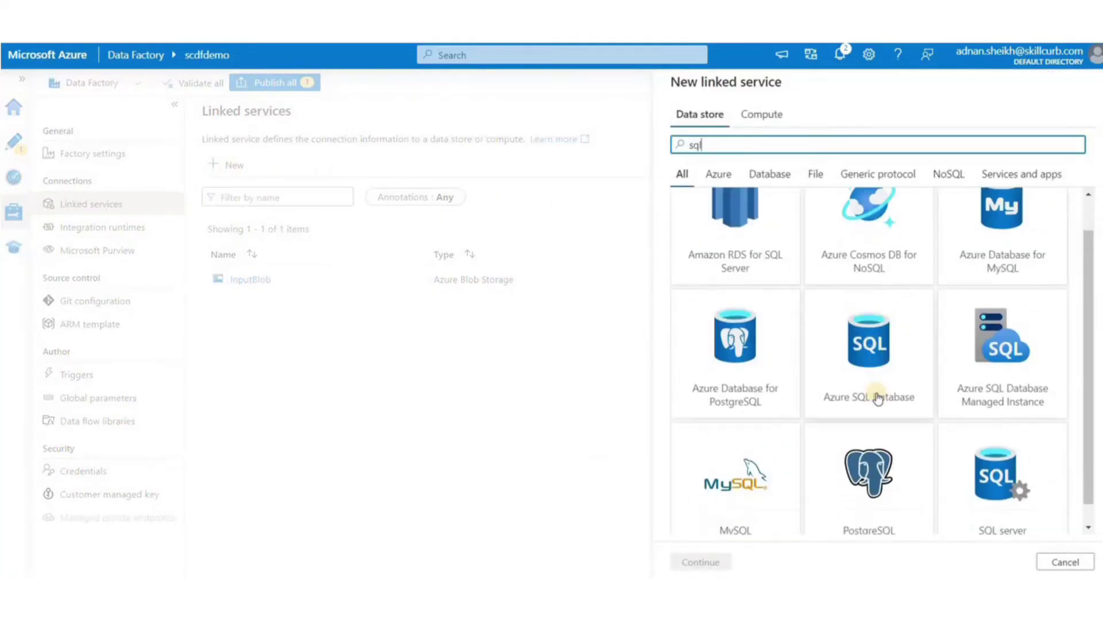
pyautogui.click(851, 345)
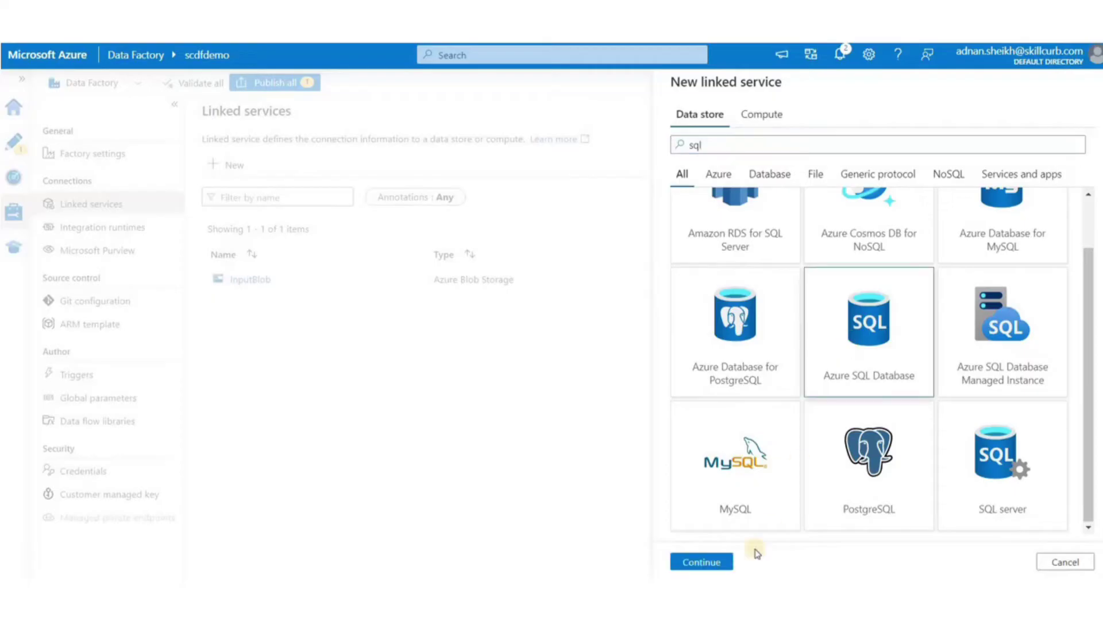
pyautogui.click(702, 563)
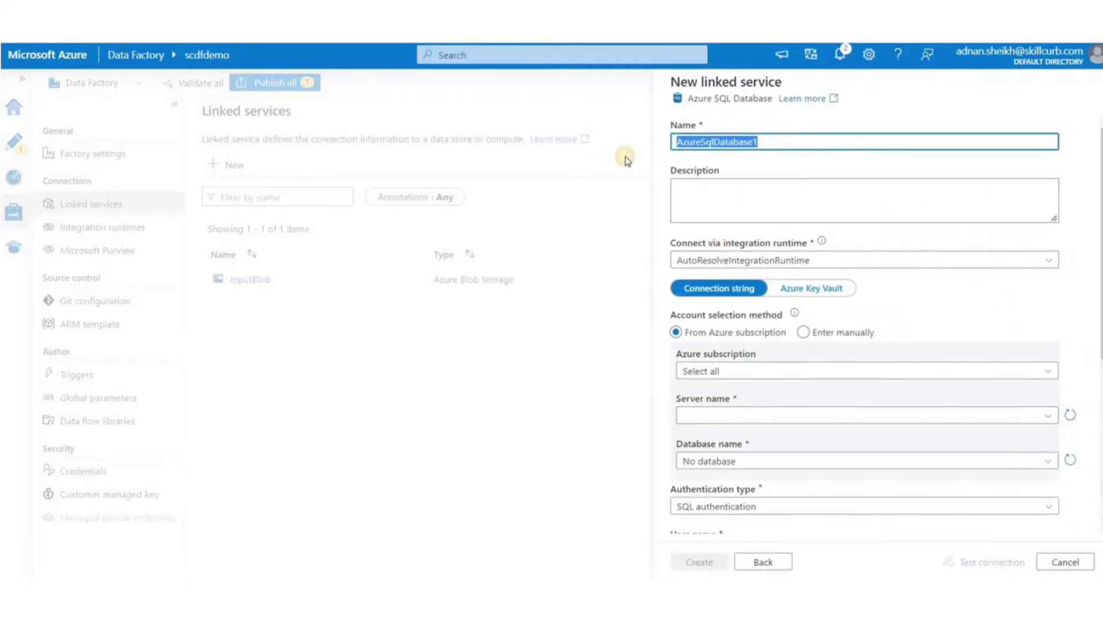
# - Name the linked service SQLOutput and select the server scdfserver and the database scdfsql
pyautogui.write('SQLOutput')
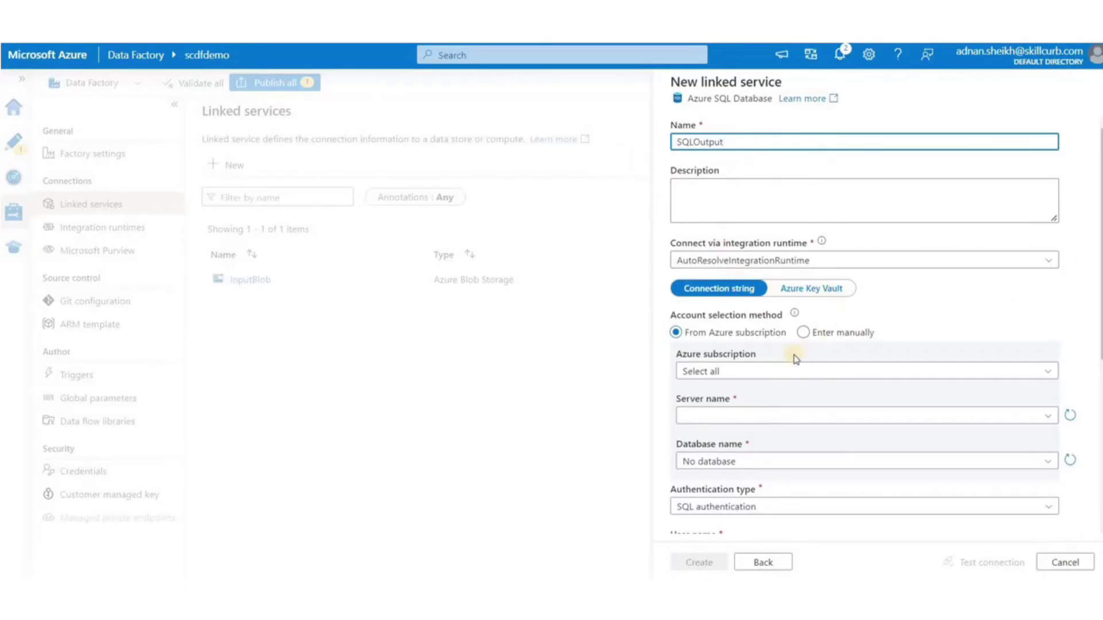
pyautogui.click(731, 419)
pyautogui.click(731, 436)
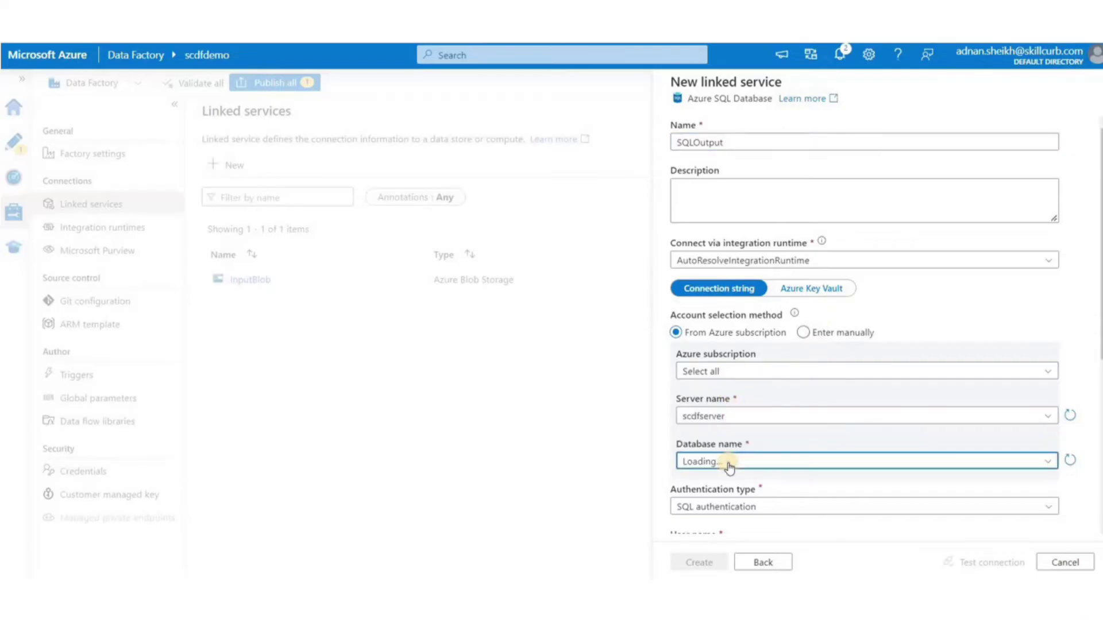
pyautogui.scroll(-3, 751, 431)
pyautogui.click(754, 316)
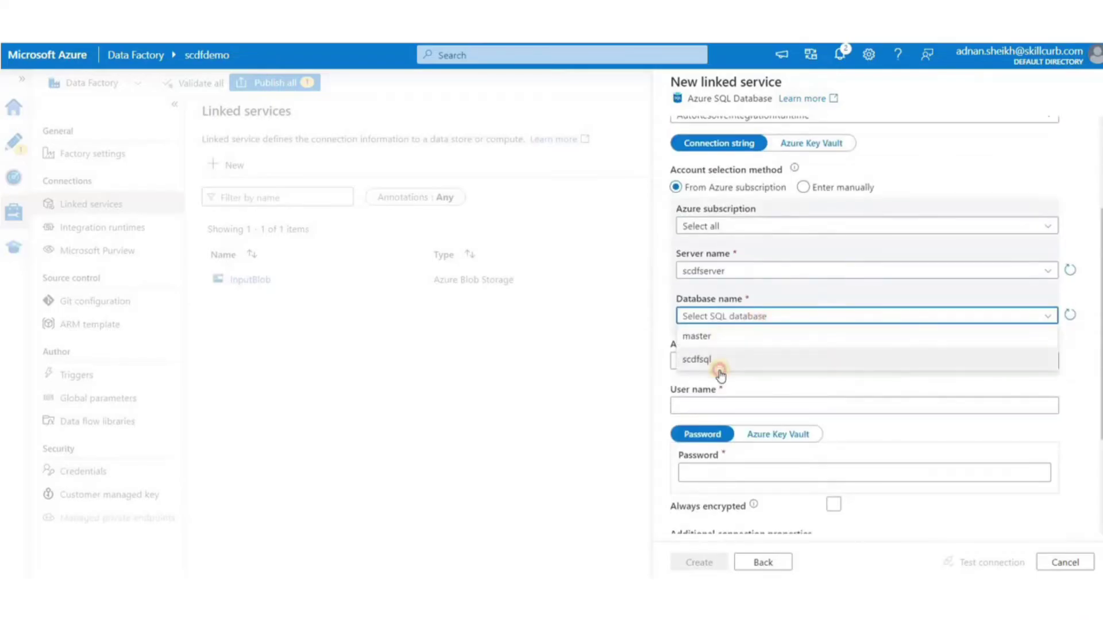
pyautogui.click(719, 367)
# - Enter the SQL authentication user name skillcurb and the account password, and create the linked service
pyautogui.scroll(-3, 758, 365)
pyautogui.click(739, 260)
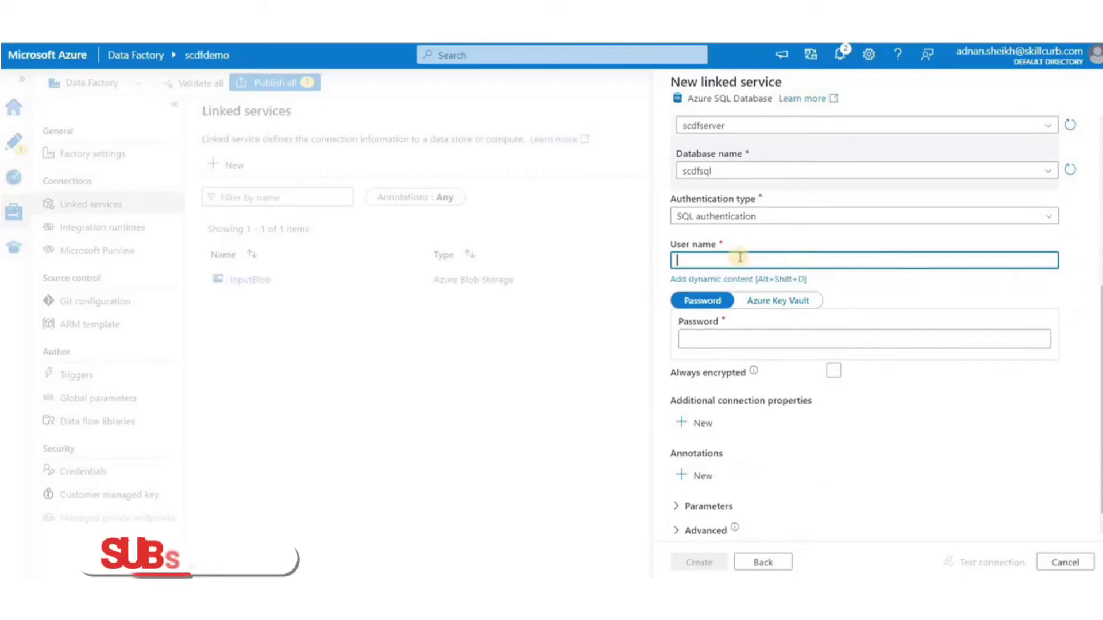
pyautogui.write('skillcurb')
pyautogui.click(787, 340)
pyautogui.write('•••••••••••')
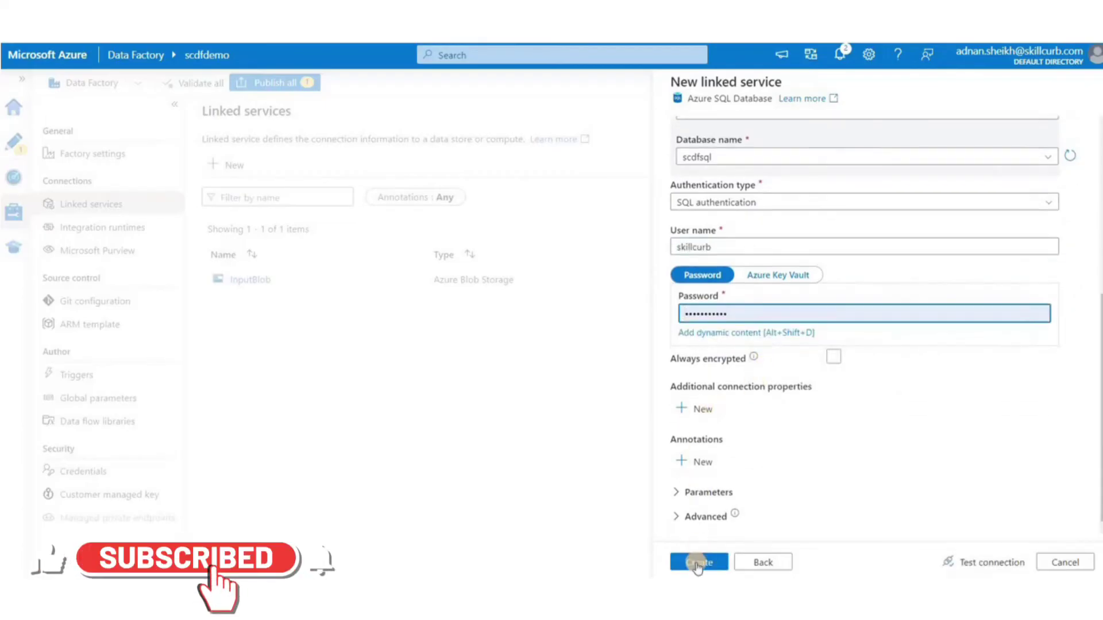
pyautogui.click(697, 563)
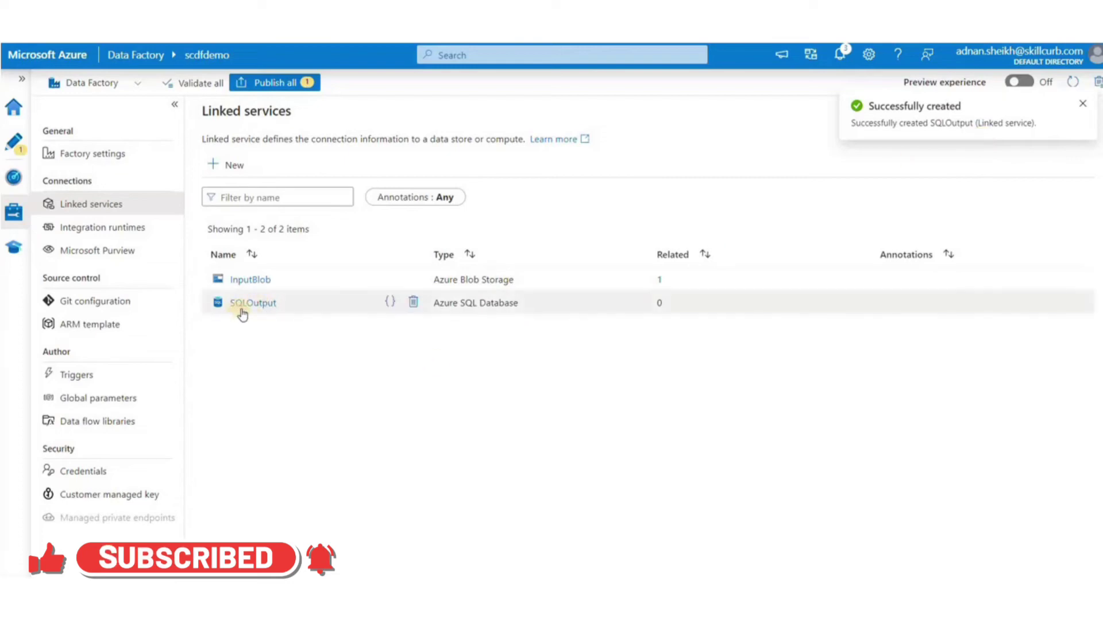
# - Start a new dataset of the type Azure SQL Database, searching the data stores for sql
pyautogui.click(15, 140)
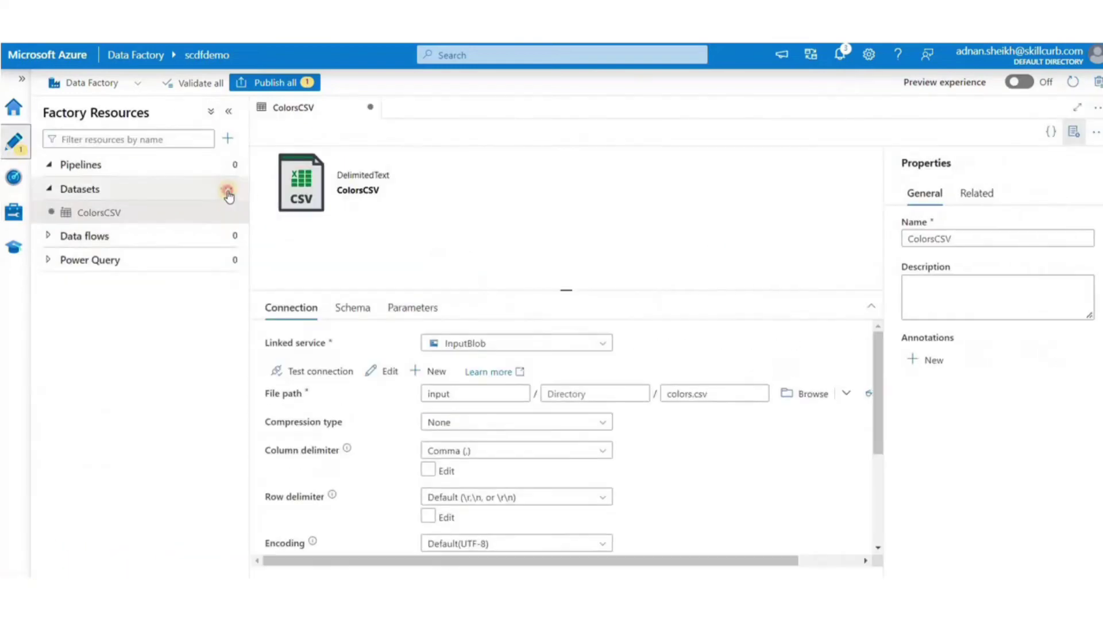
pyautogui.click(226, 189)
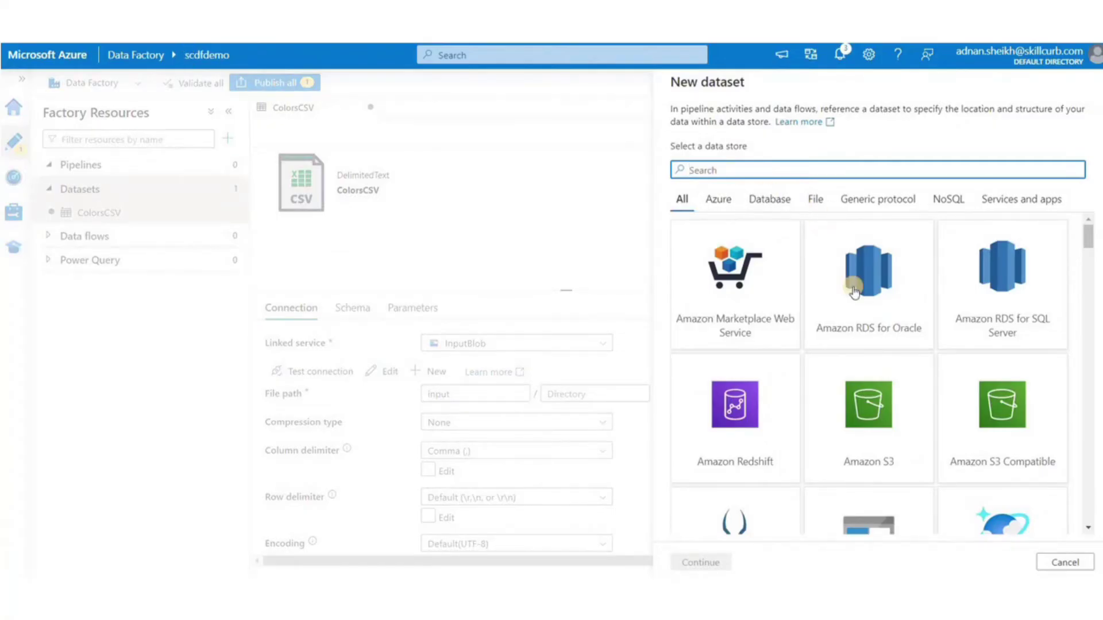
pyautogui.write('sql')
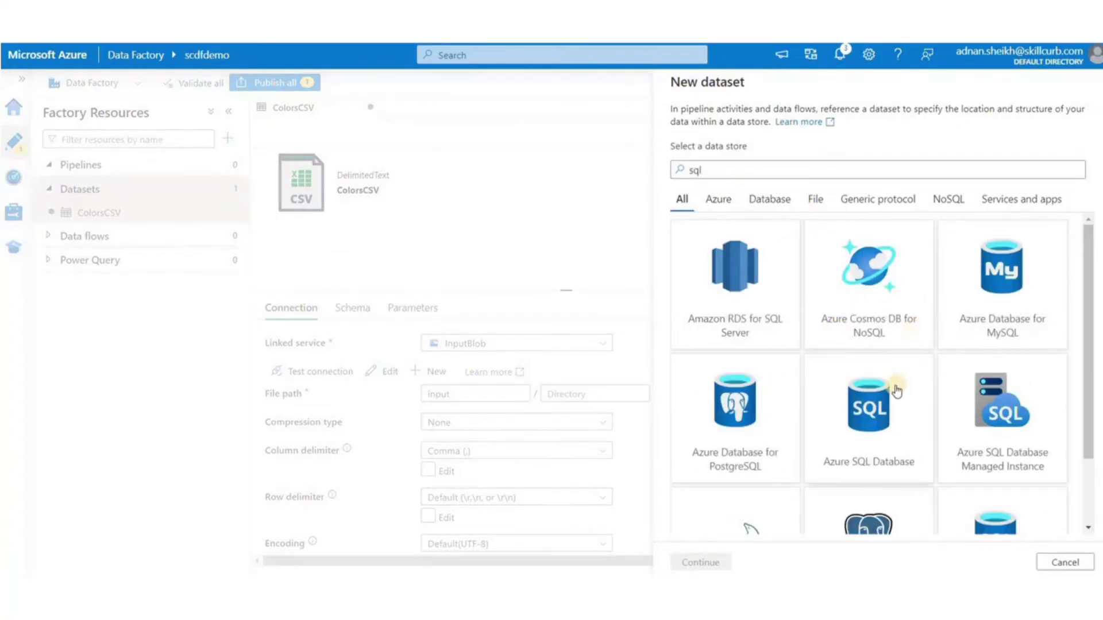
pyautogui.scroll(-1, 897, 392)
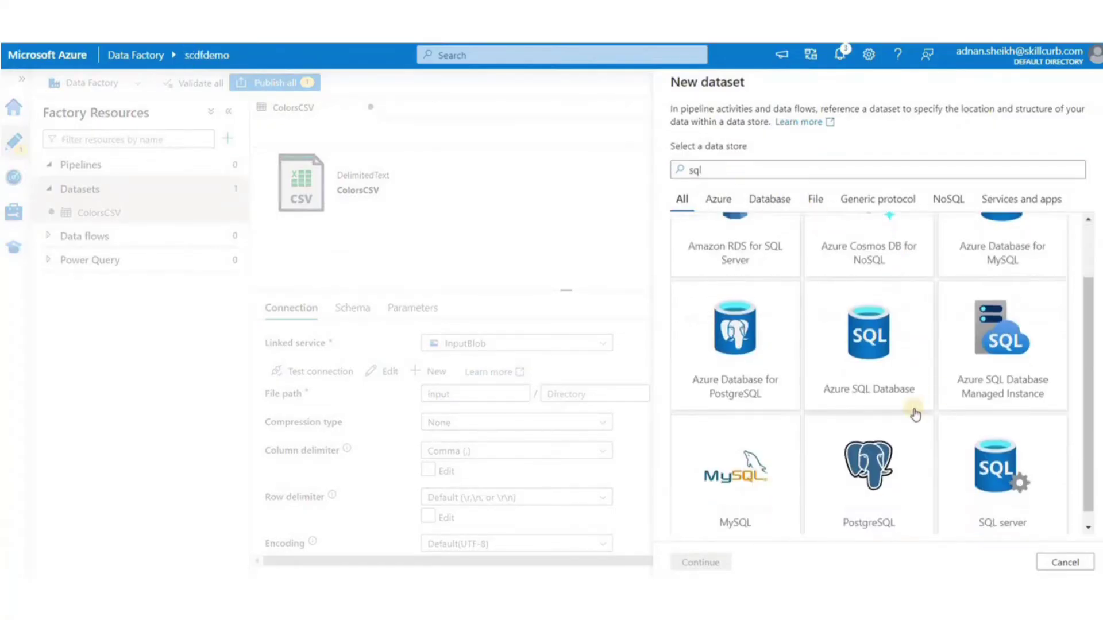
pyautogui.doubleClick(885, 376)
# - Create the dataset as SqlTable on the linked service SQLOutput with the table dbo.Colors, and preview its data
pyautogui.write('SqlTable')
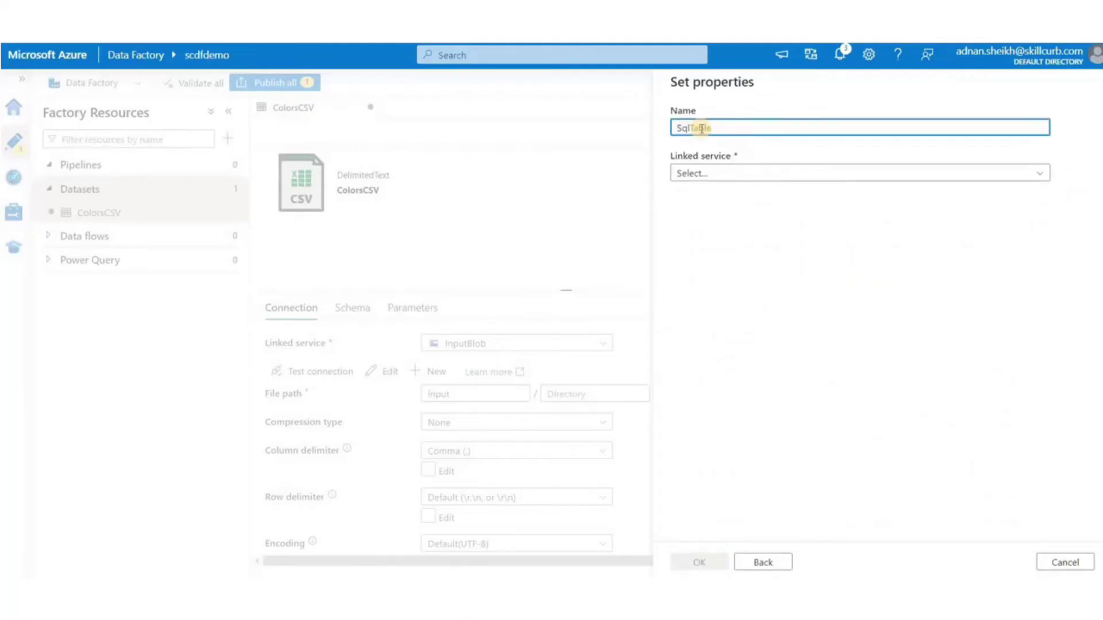
pyautogui.click(722, 172)
pyautogui.click(736, 265)
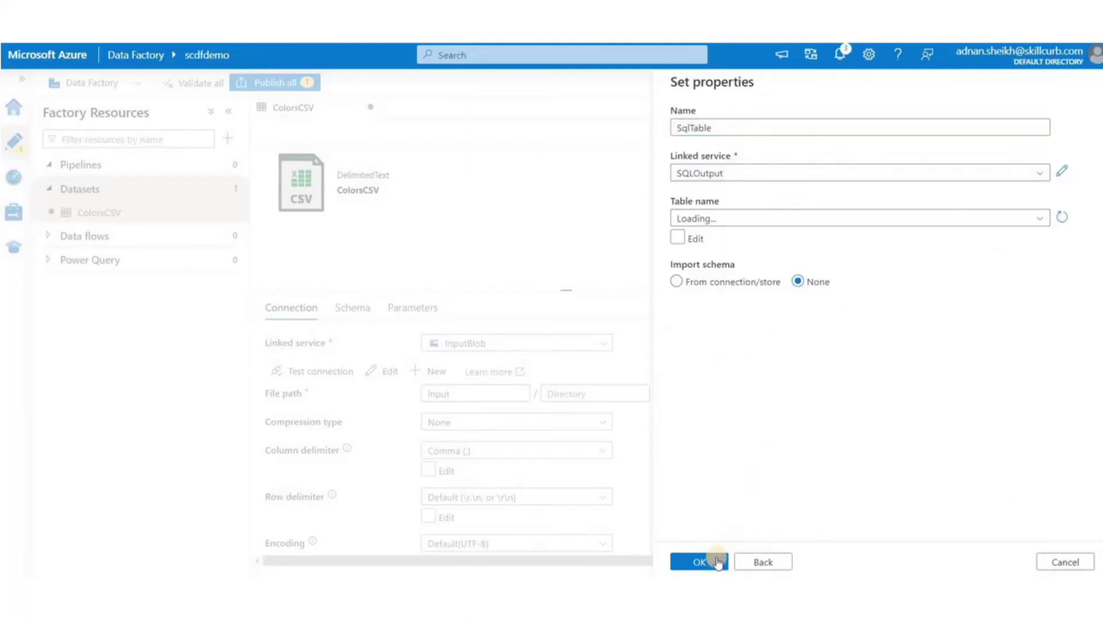
pyautogui.click(709, 217)
pyautogui.click(714, 263)
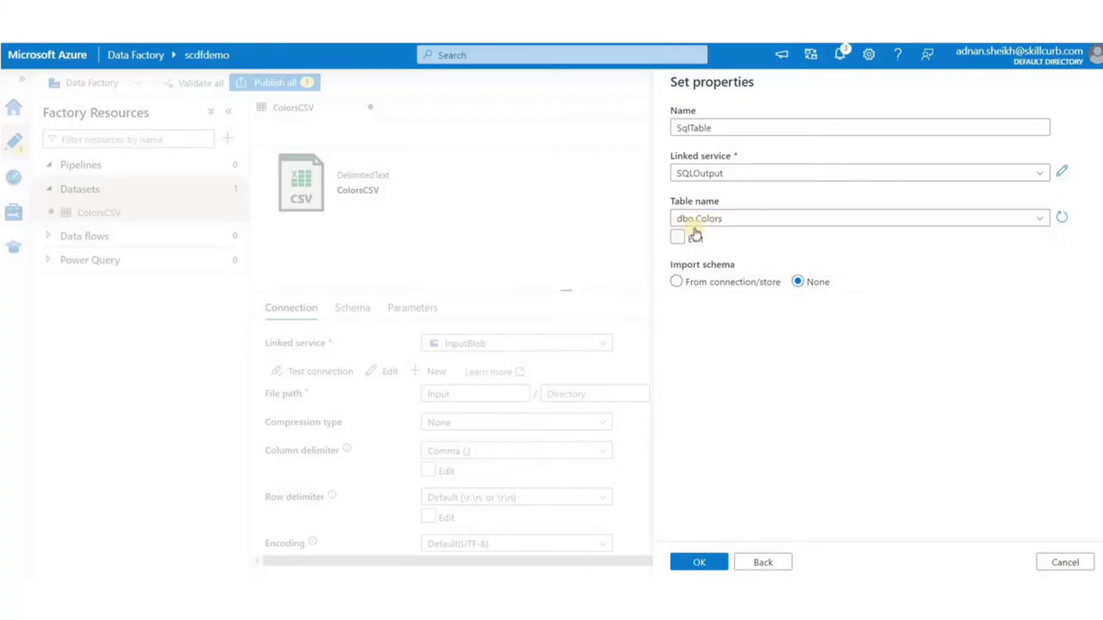
pyautogui.click(678, 237)
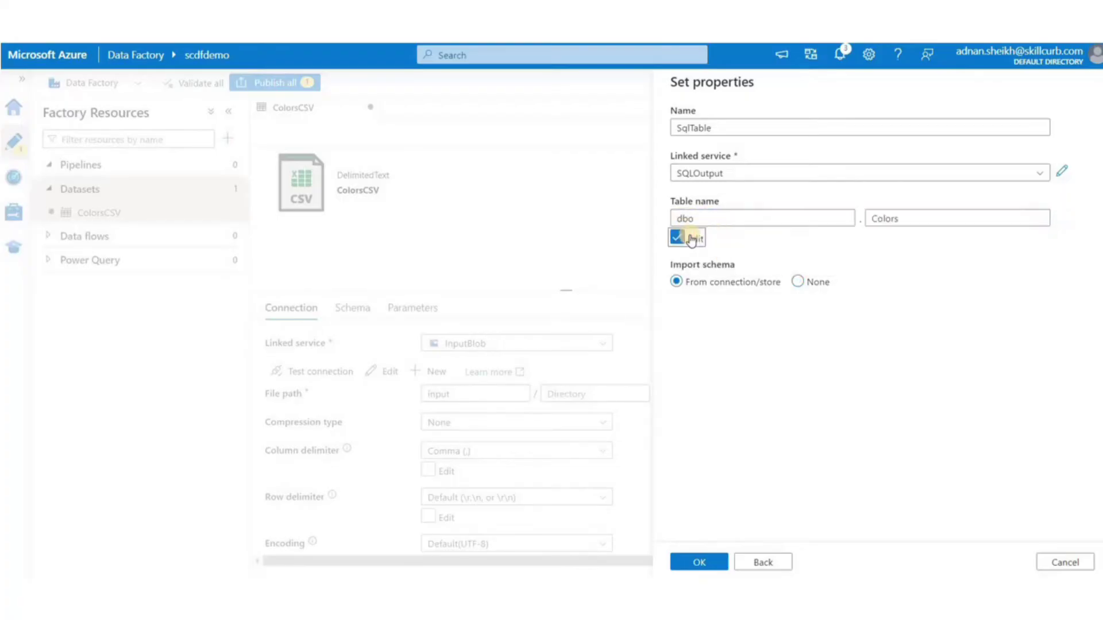
pyautogui.click(691, 239)
pyautogui.click(699, 561)
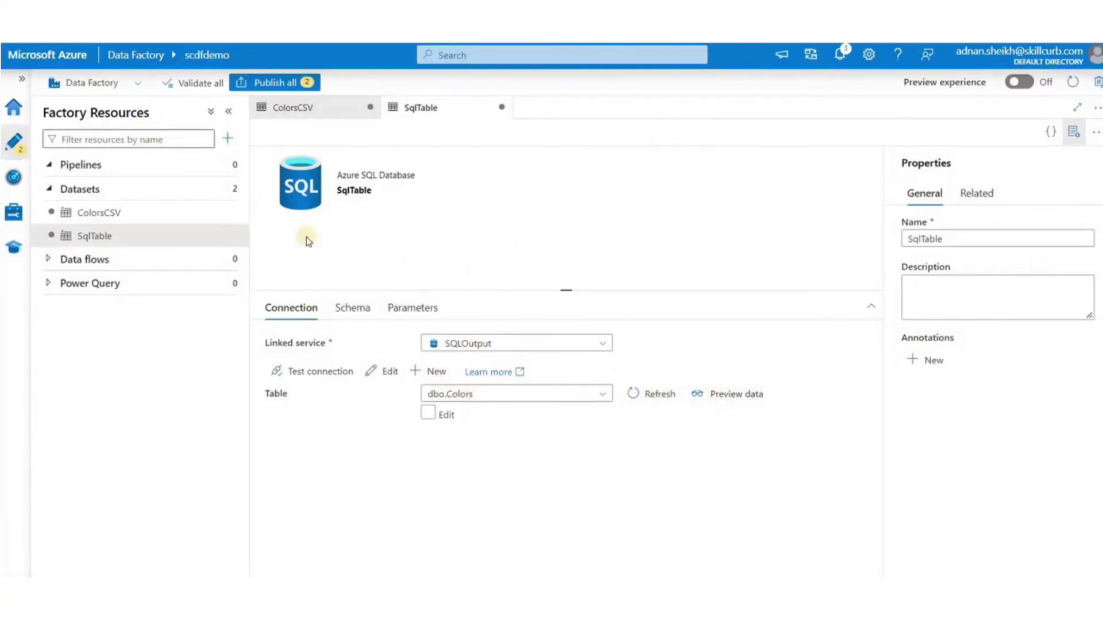
pyautogui.click(731, 395)
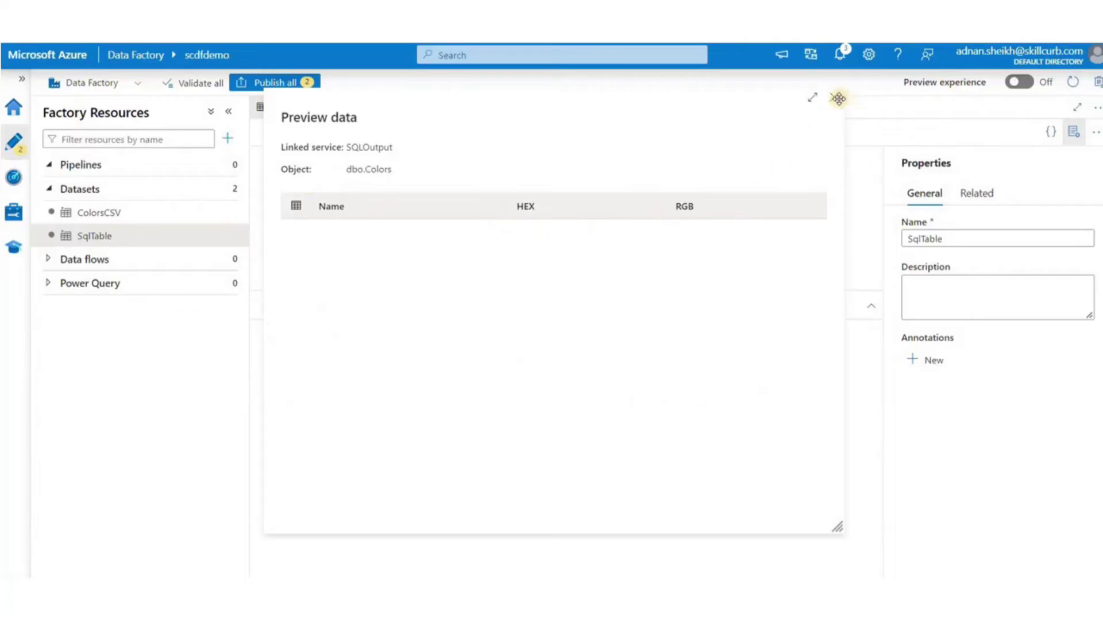
pyautogui.click(834, 99)
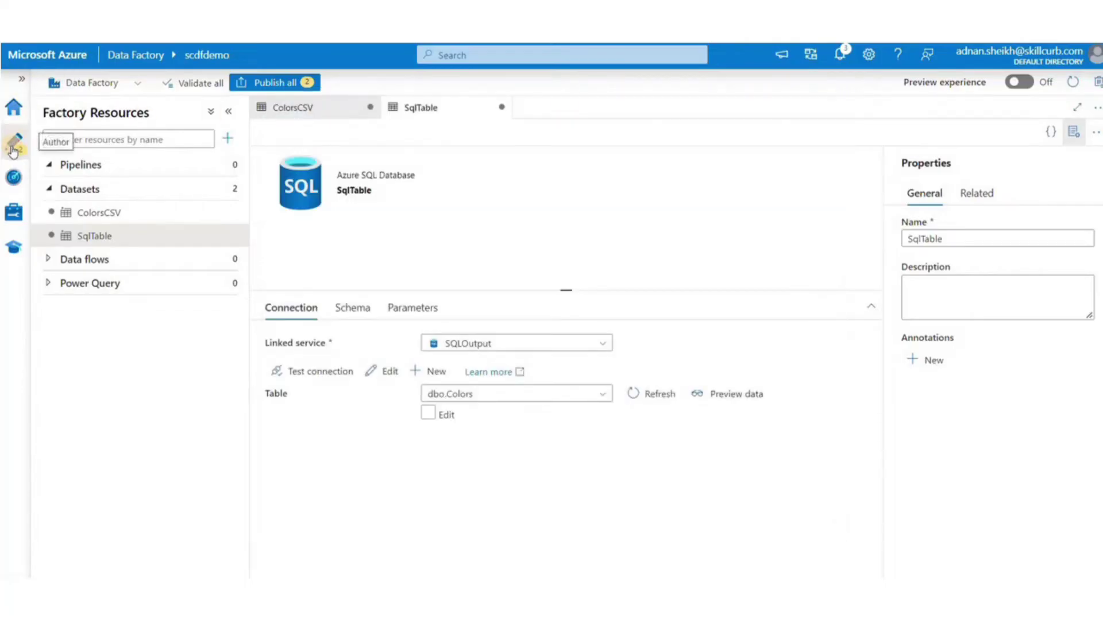
# - Create a new pipeline and add a Copy data activity named blobtosql to it
pyautogui.click(230, 141)
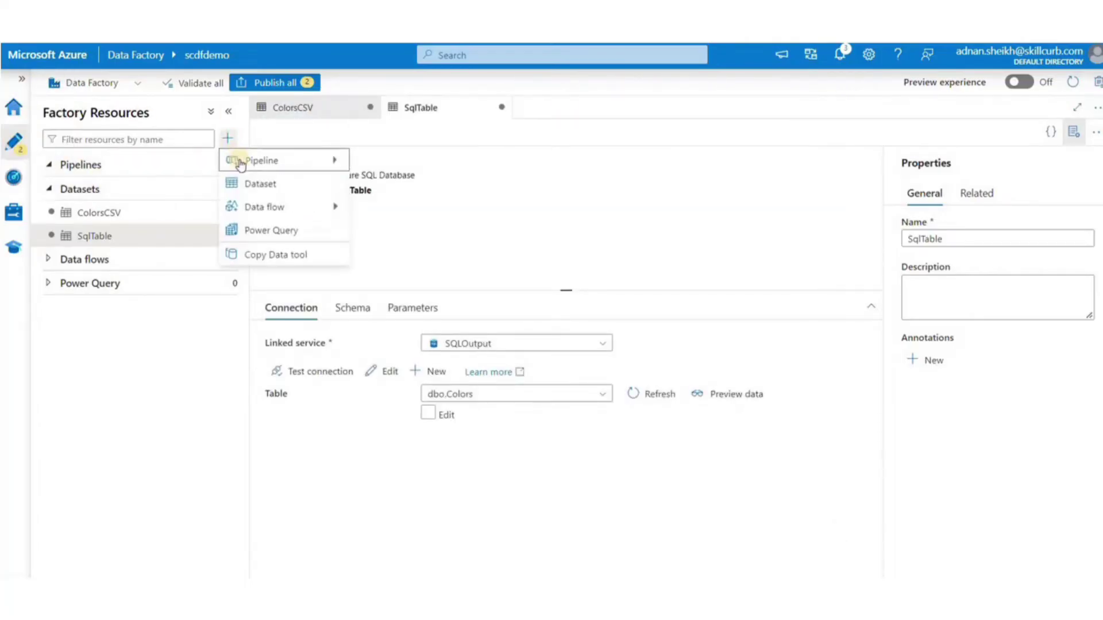
pyautogui.moveTo(240, 157)
pyautogui.click(374, 158)
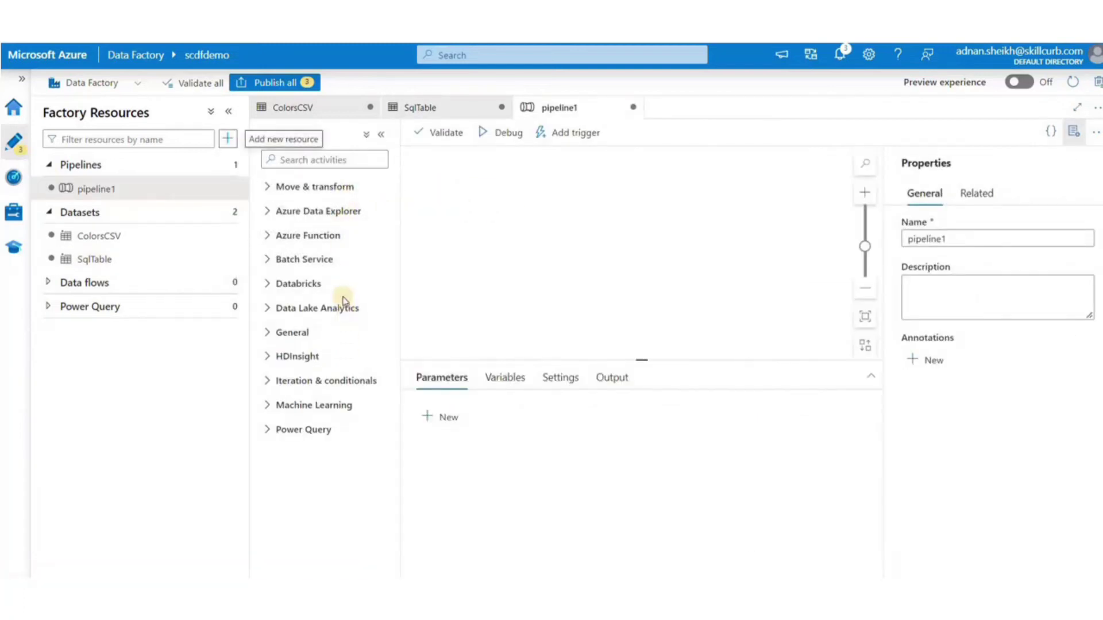
pyautogui.click(321, 186)
pyautogui.moveTo(494, 233); pyautogui.dragTo(633, 237)
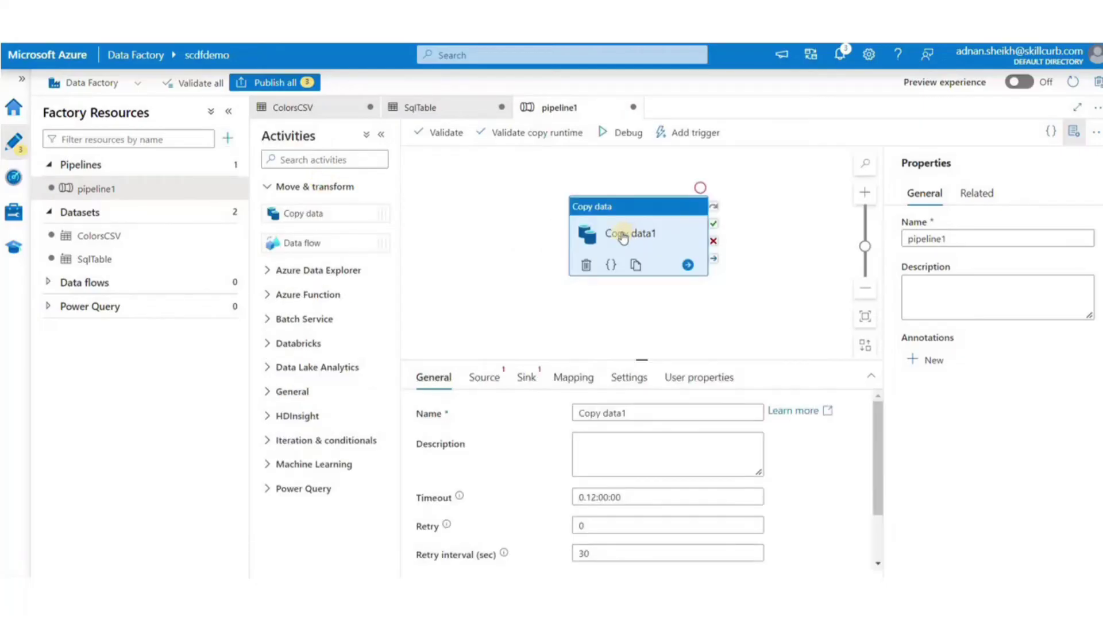
pyautogui.hotkey('ctrl', 'a')
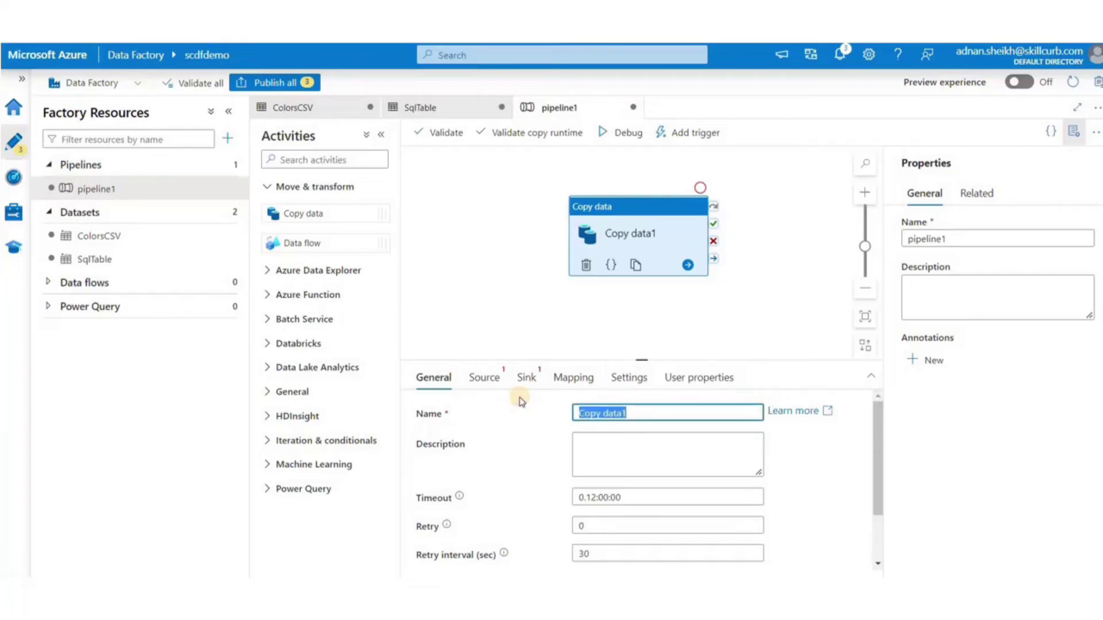
pyautogui.write('blobtosql')
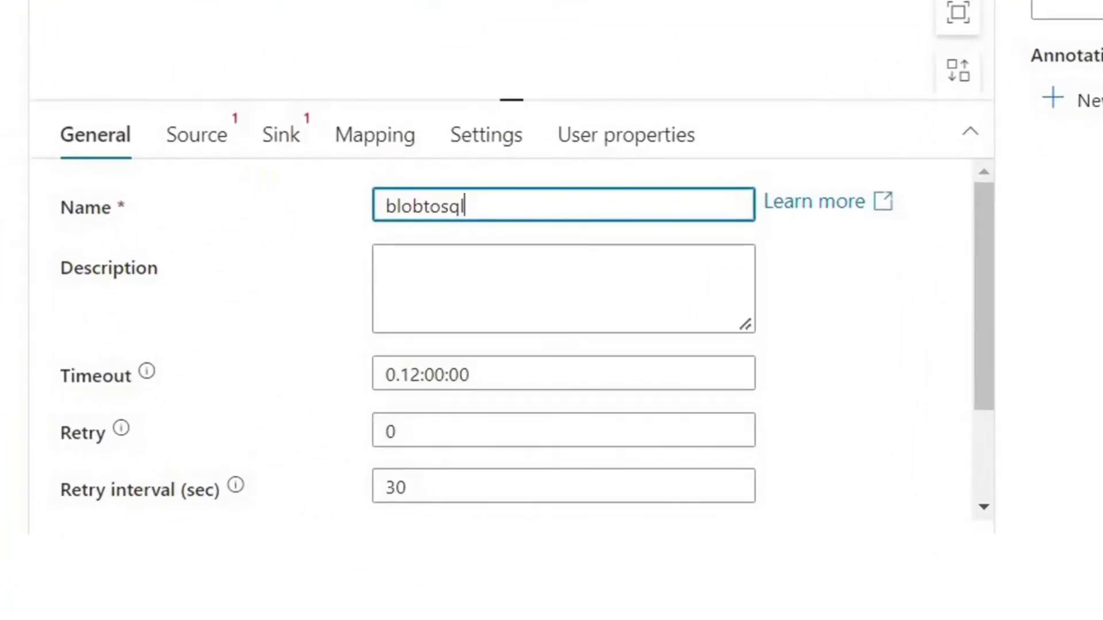
pyautogui.scroll(-2, 532, 310)
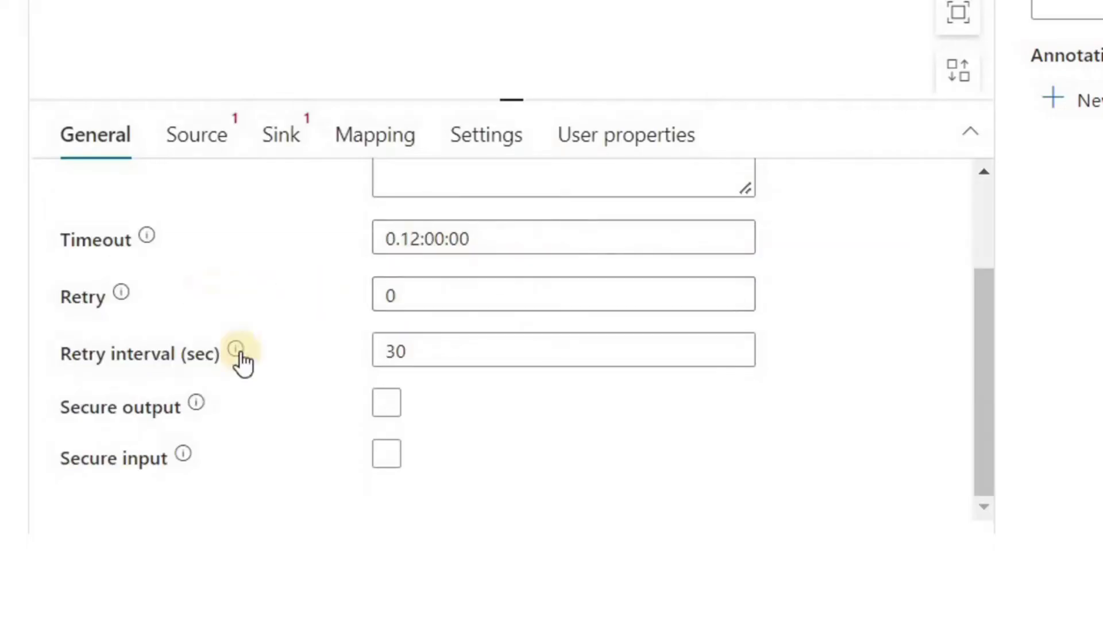
# - Set the blobtosql activity's source dataset to ColorsCSV and its sink dataset to SqlTable
pyautogui.click(224, 150)
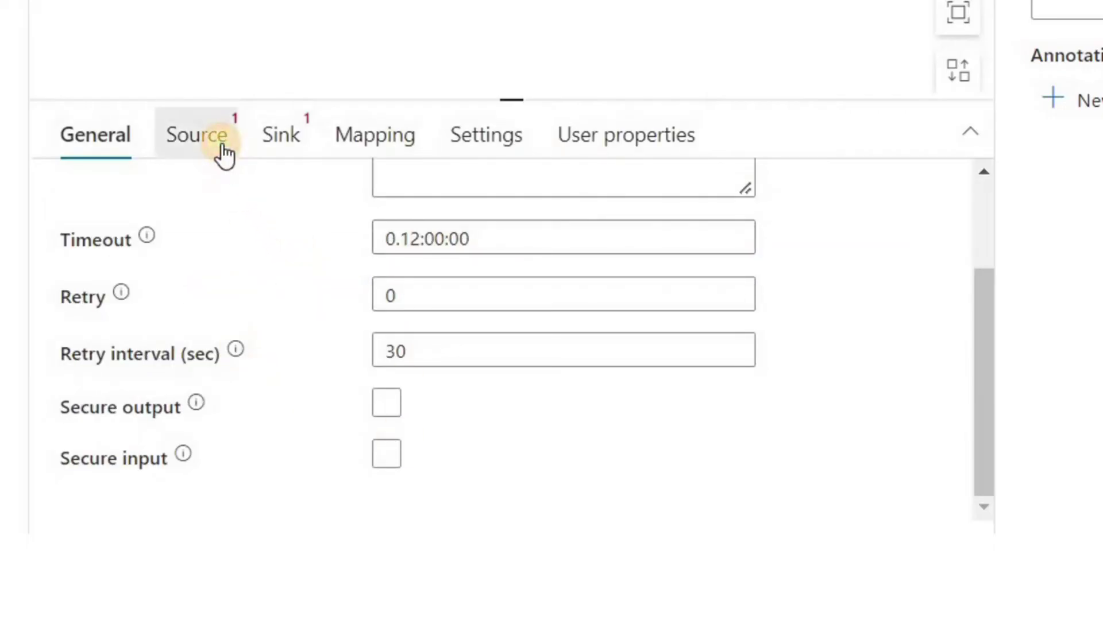
pyautogui.click(546, 210)
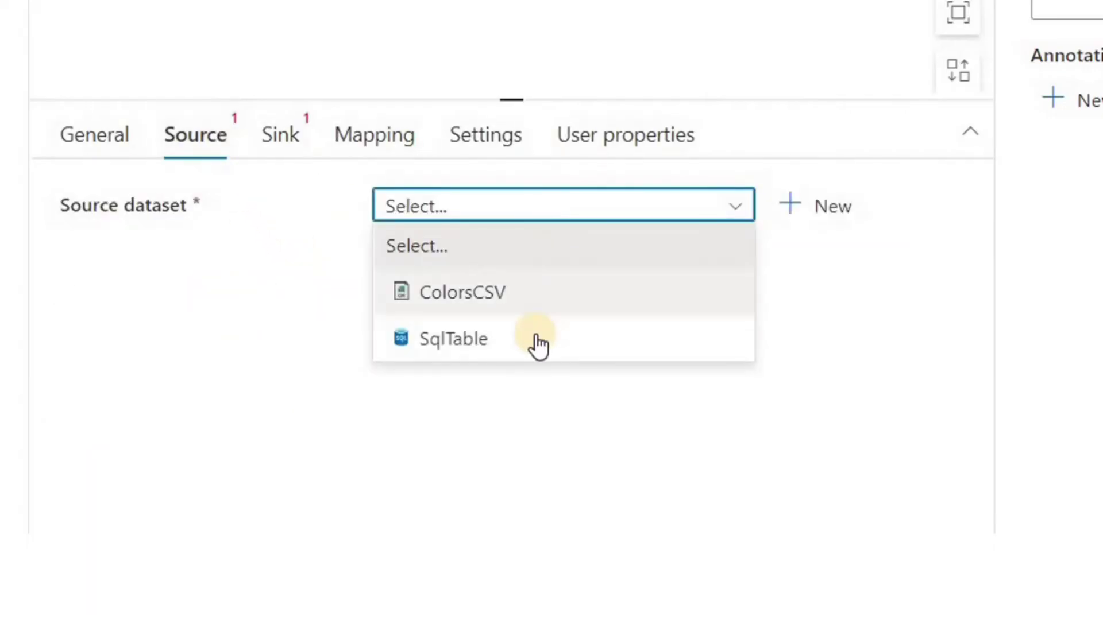
pyautogui.click(522, 298)
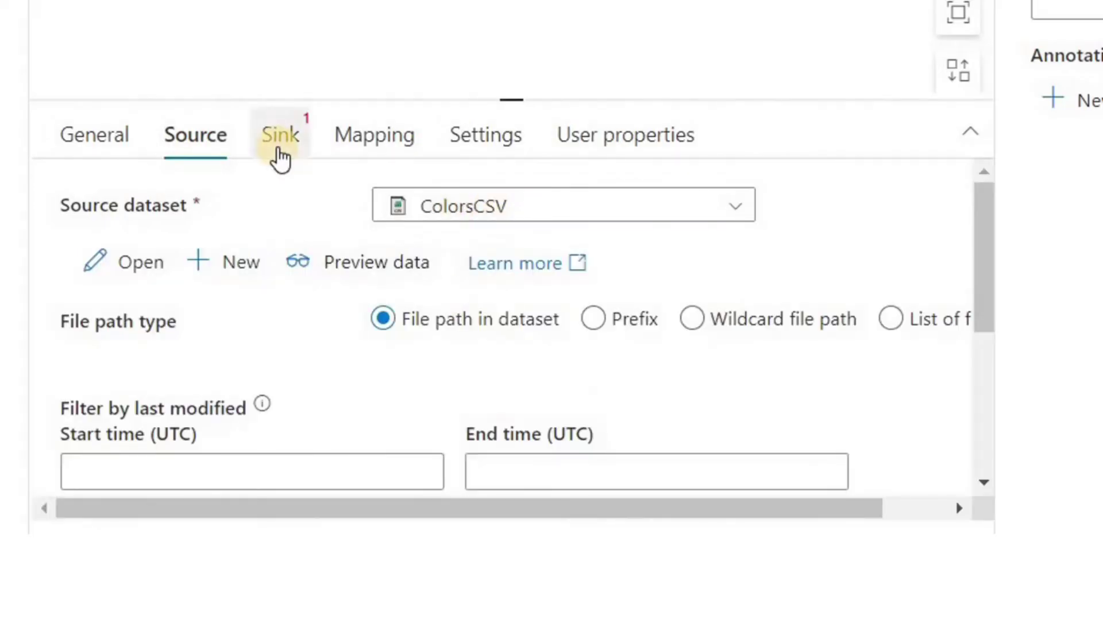
pyautogui.click(279, 151)
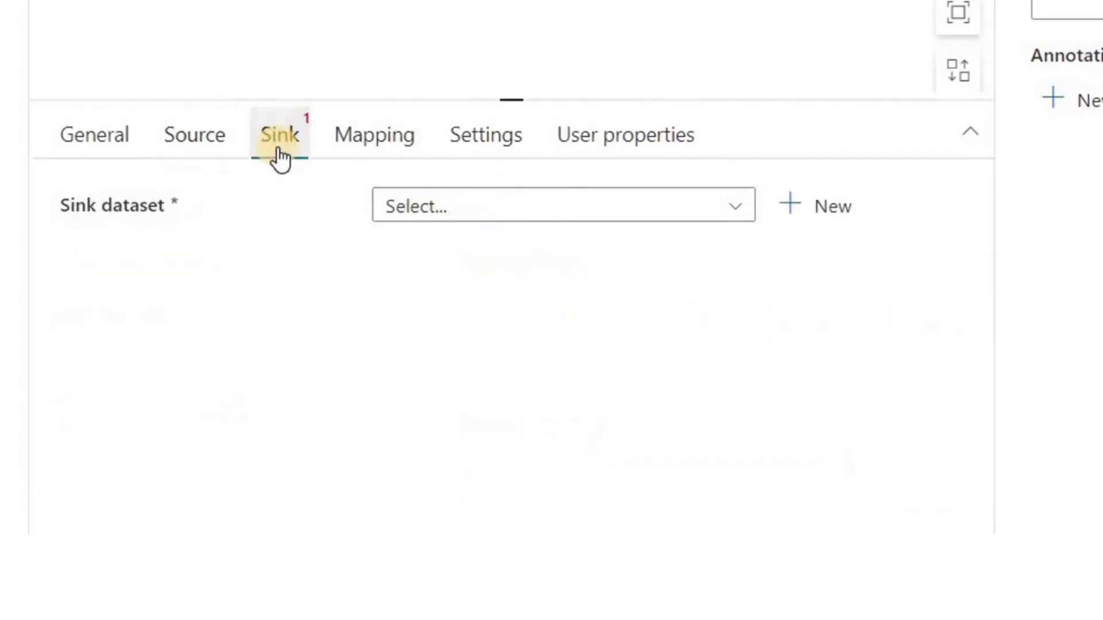
pyautogui.click(457, 217)
pyautogui.click(457, 325)
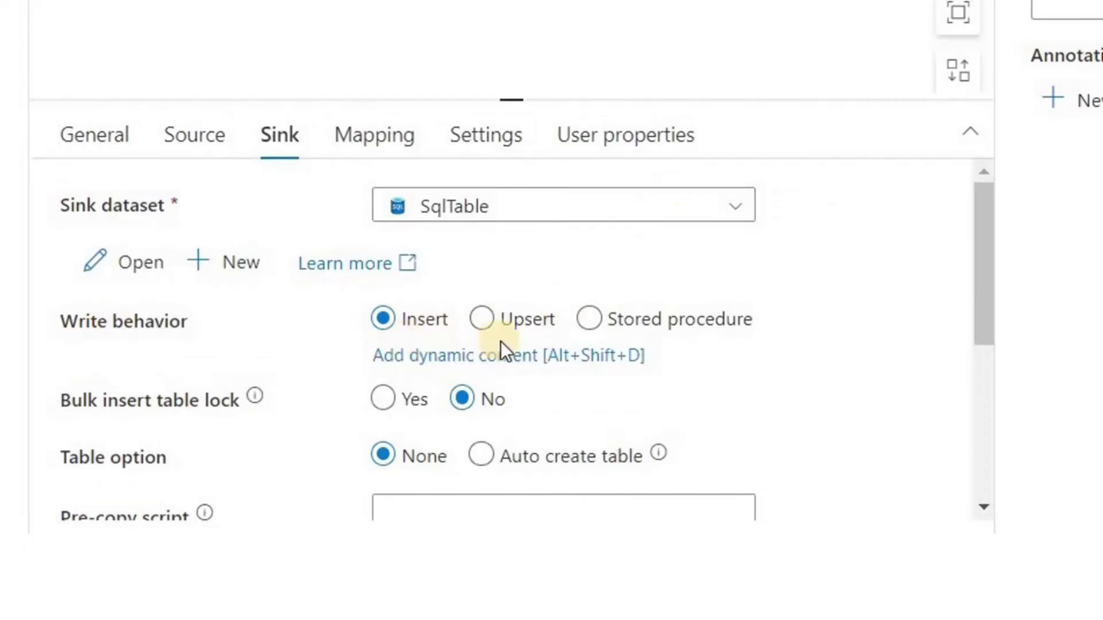
# - Import the schemas for the copy activity's column mapping, and review its settings and user properties
pyautogui.click(357, 141)
pyautogui.click(166, 268)
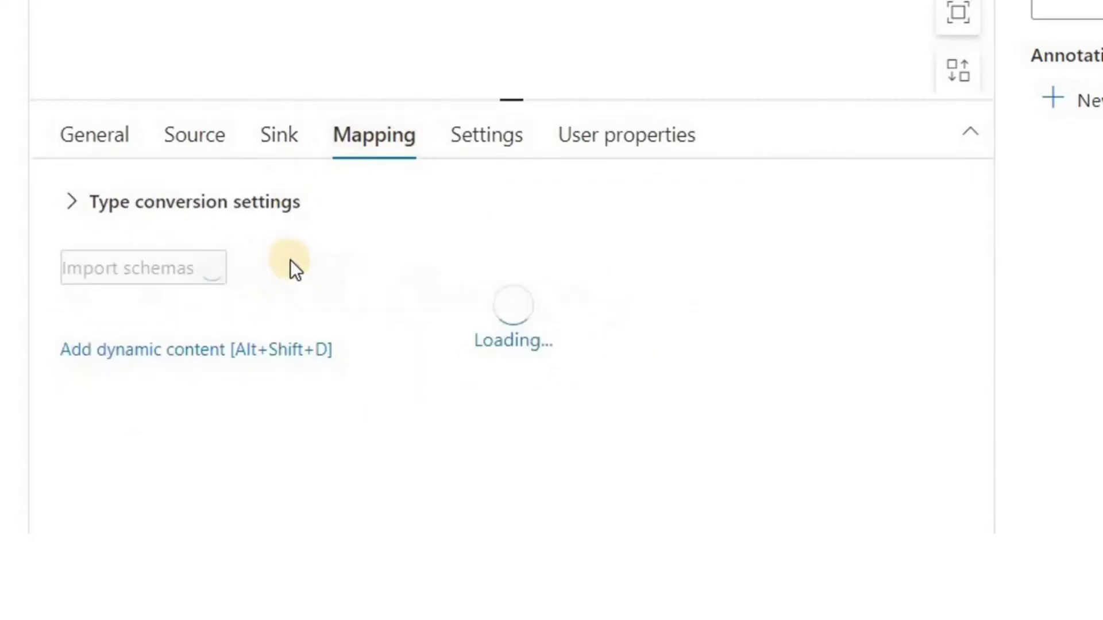
pyautogui.scroll(-2, 310, 305)
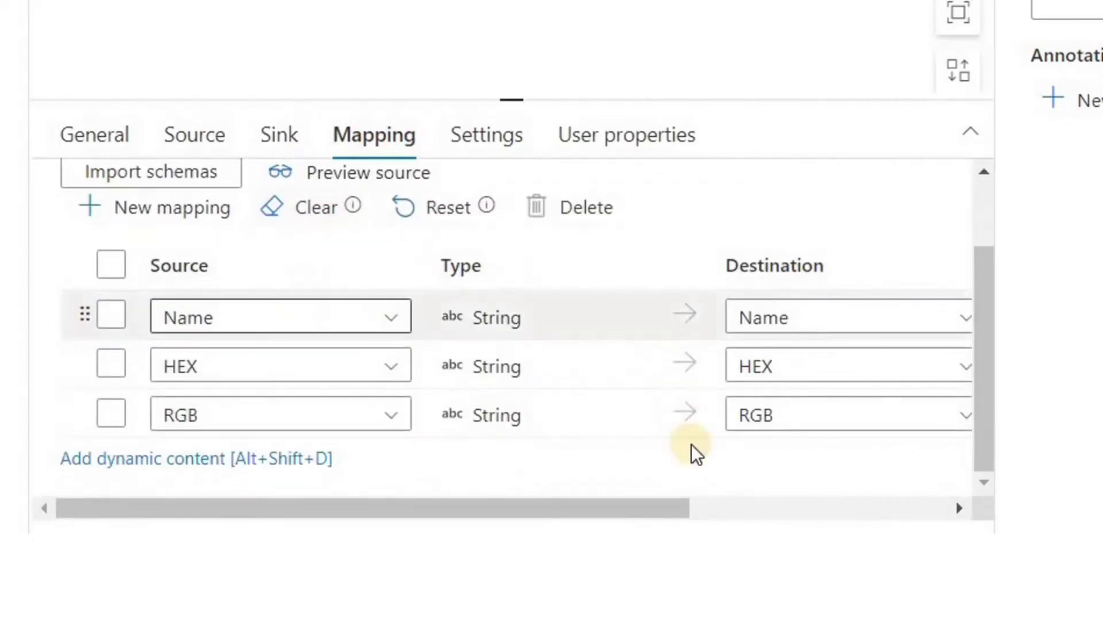
pyautogui.scroll(3, 776, 345)
pyautogui.click(508, 135)
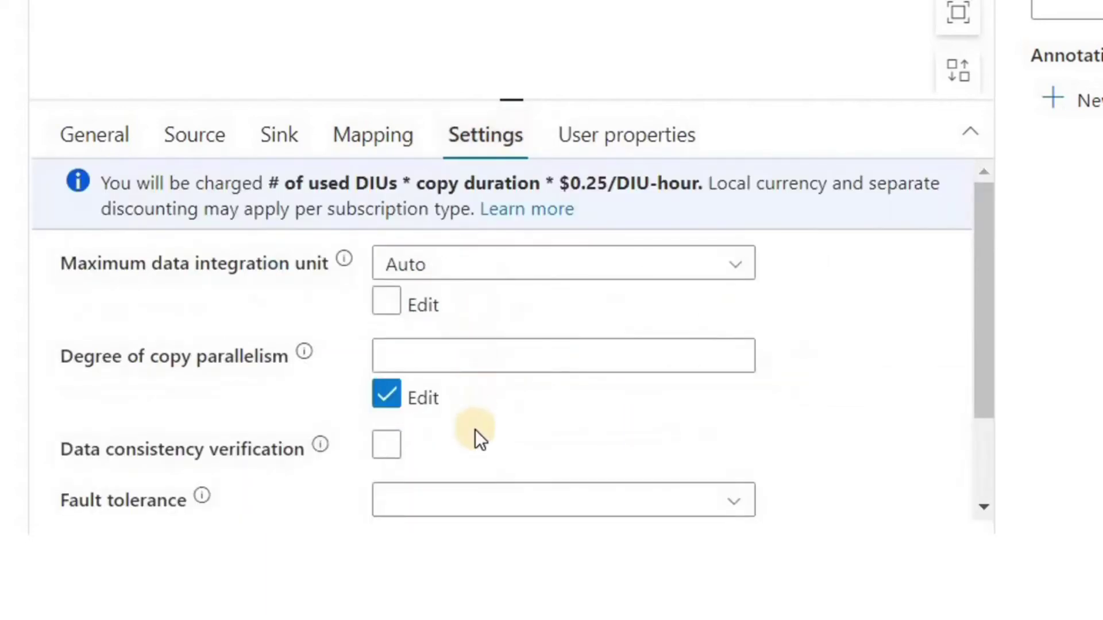
pyautogui.click(626, 134)
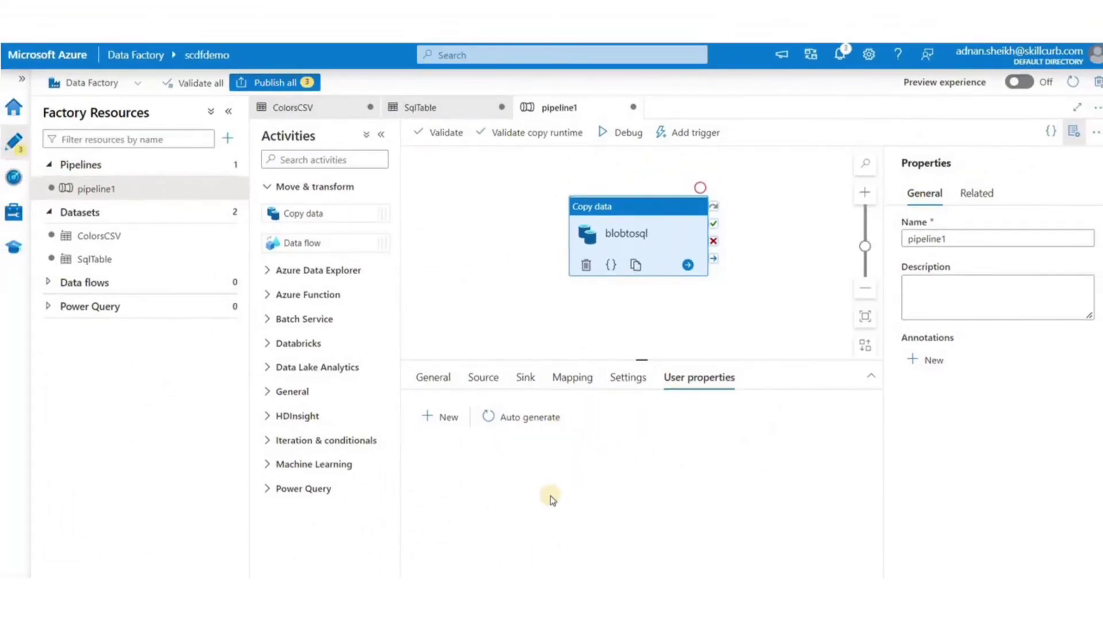
# - Validate the pipeline, run it in debug mode and check the status of the blobtosql run
pyautogui.click(455, 133)
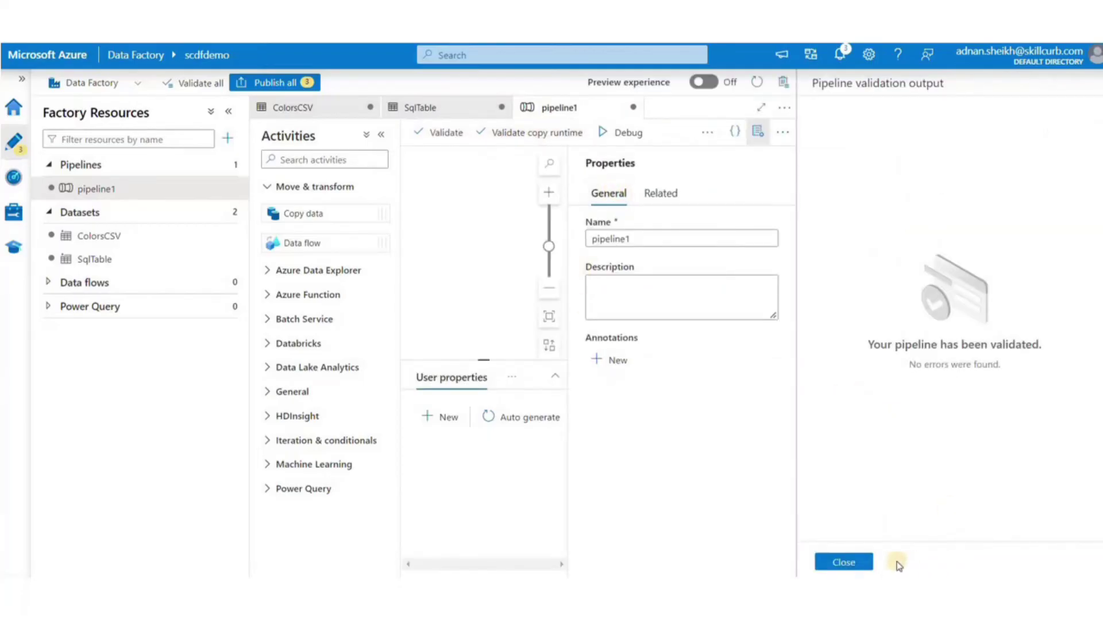
pyautogui.click(779, 448)
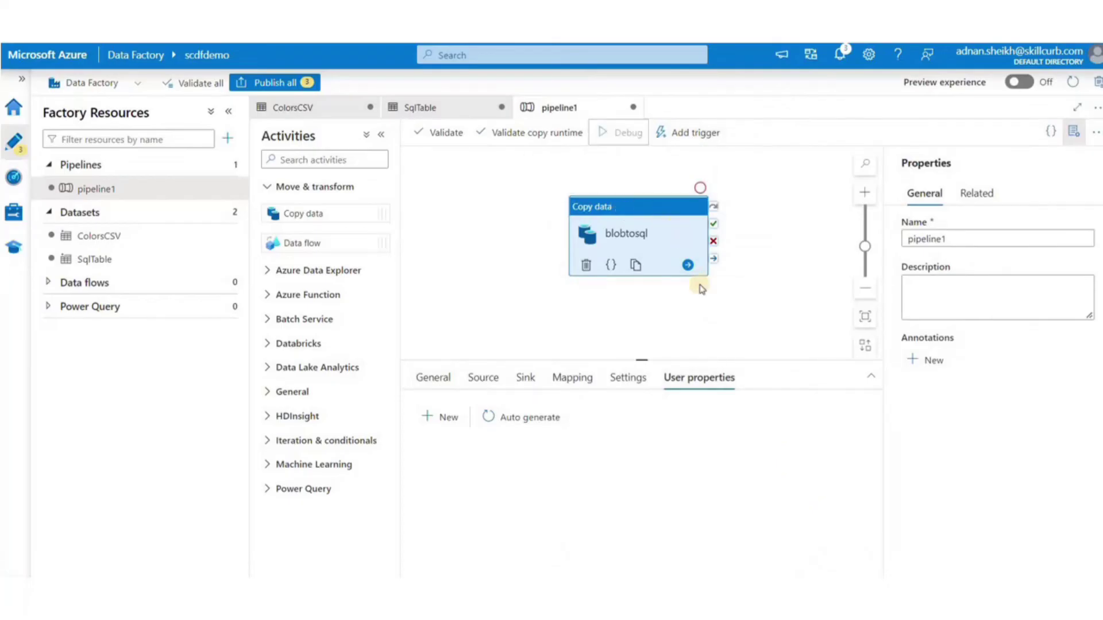
pyautogui.click(615, 132)
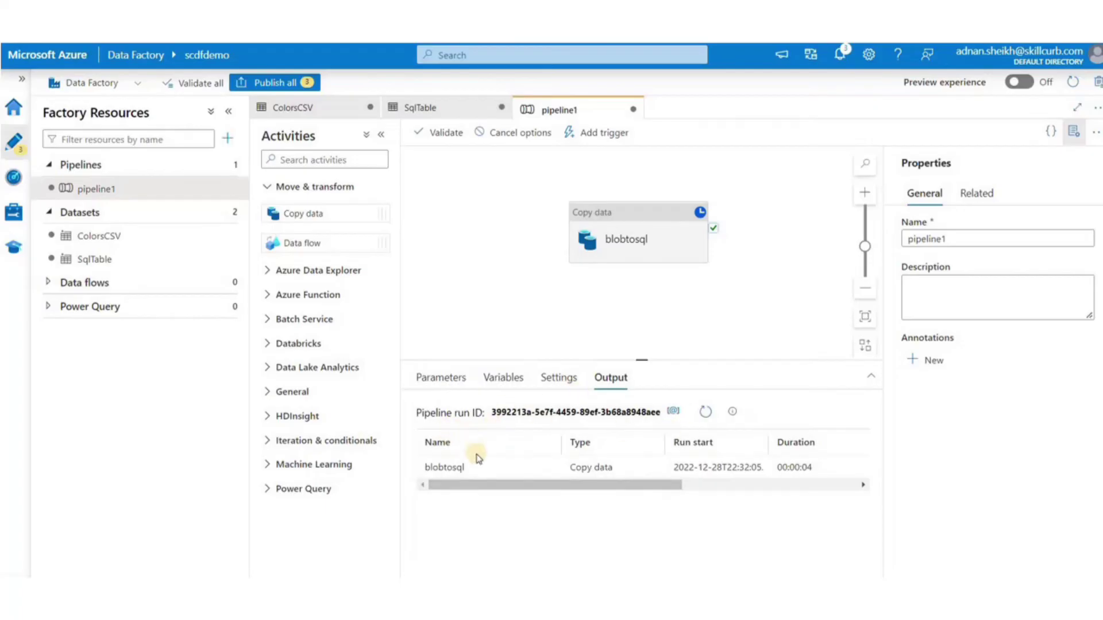
pyautogui.hscroll(6, 574, 468)
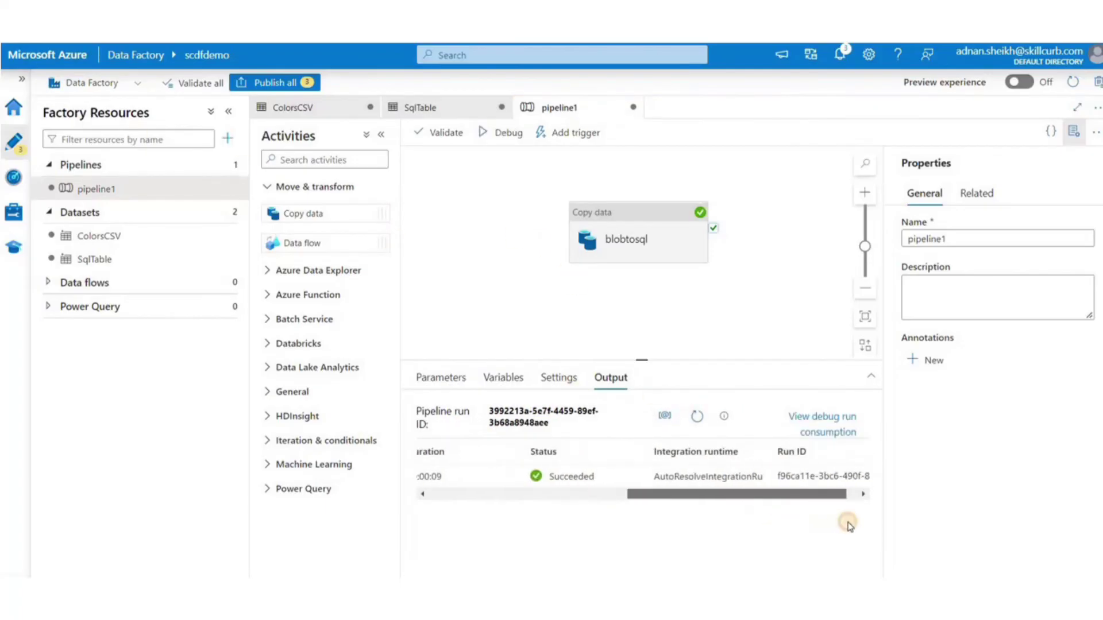
pyautogui.hscroll(-6, 747, 477)
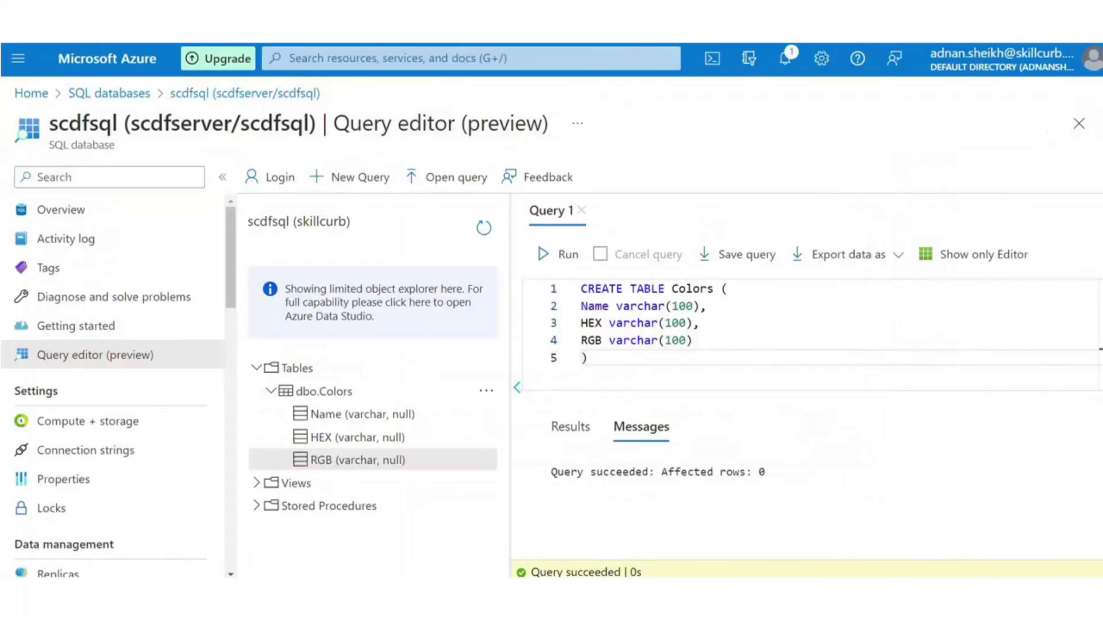
# - In the query editor of the scdfsql database, replace the query with "select * from [dbo].[Colors];" and run it
pyautogui.click(640, 370)
pyautogui.hotkey('ctrl', 'a')
pyautogui.write('s')
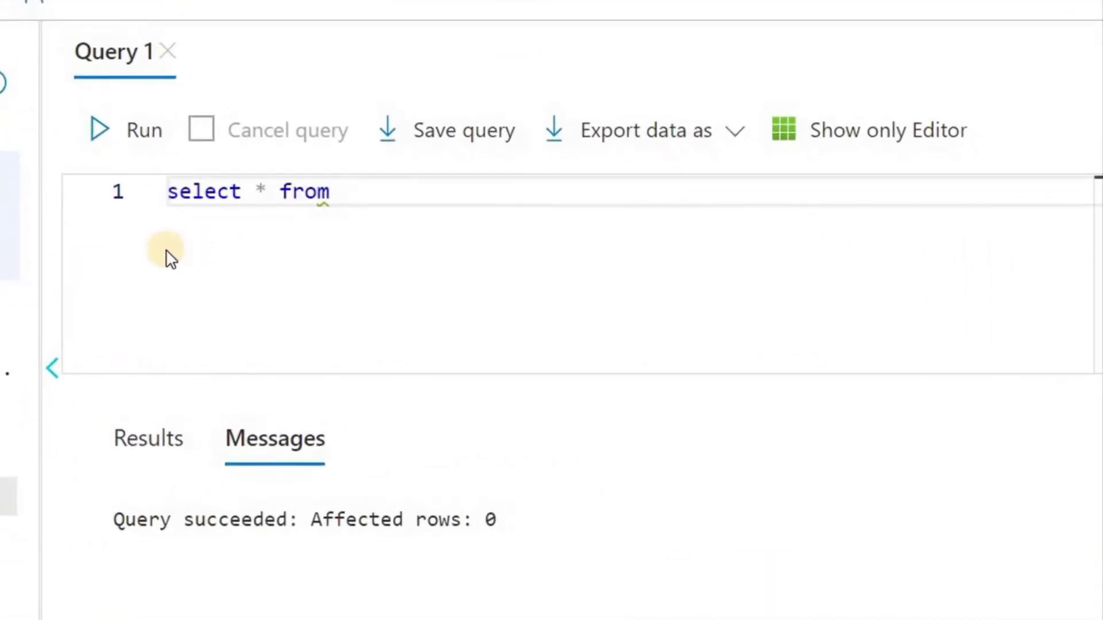
pyautogui.write('Colo')
pyautogui.click(475, 225)
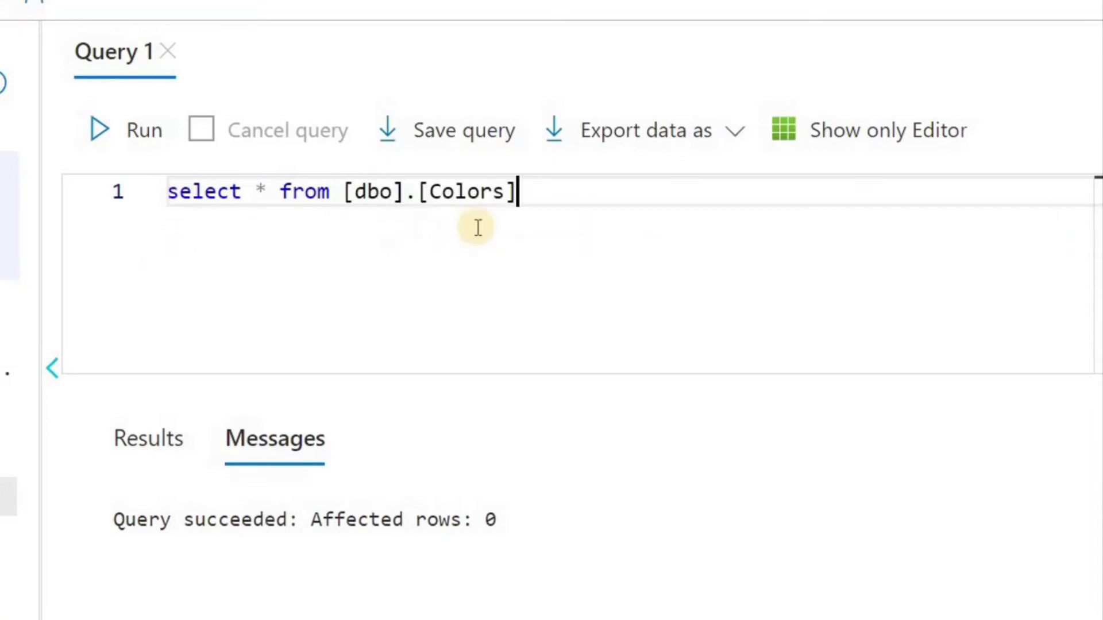
pyautogui.write(';')
pyautogui.press('Return')
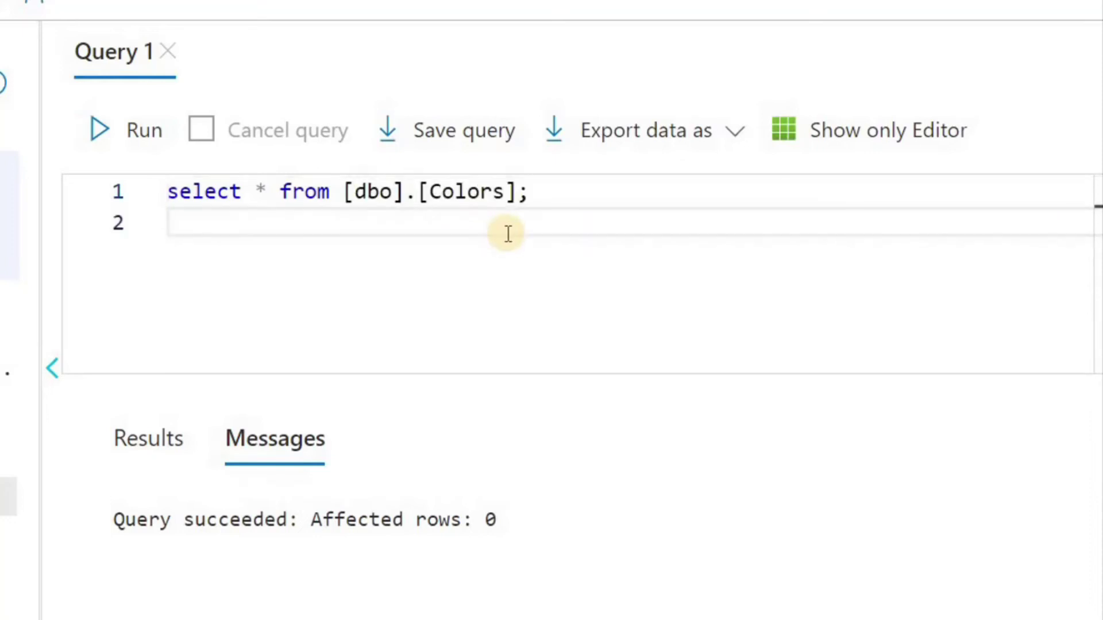
pyautogui.press('BackSpace')
pyautogui.click(139, 151)
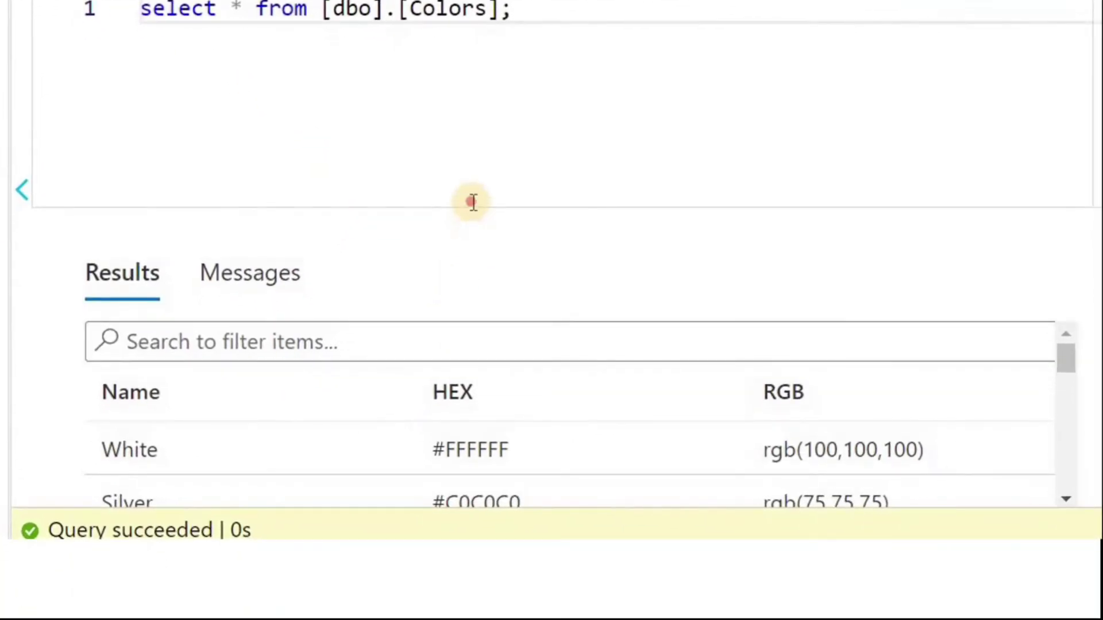
# - Look through the Name, HEX and RGB values of the rows returned by the Colors table query
pyautogui.click(472, 203)
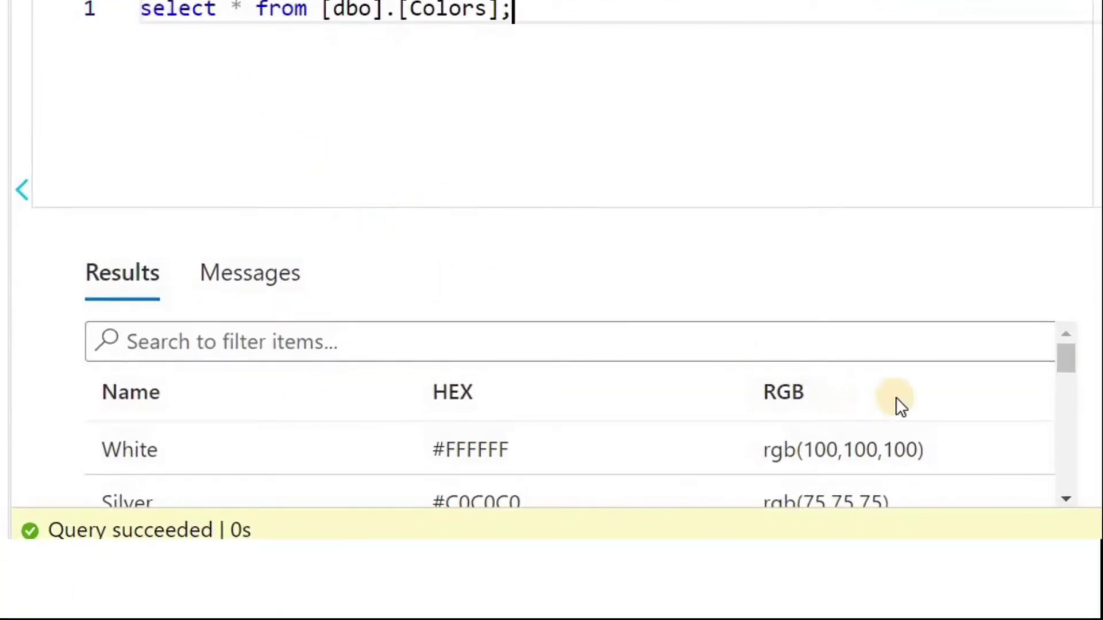
pyautogui.scroll(-4, 897, 398)
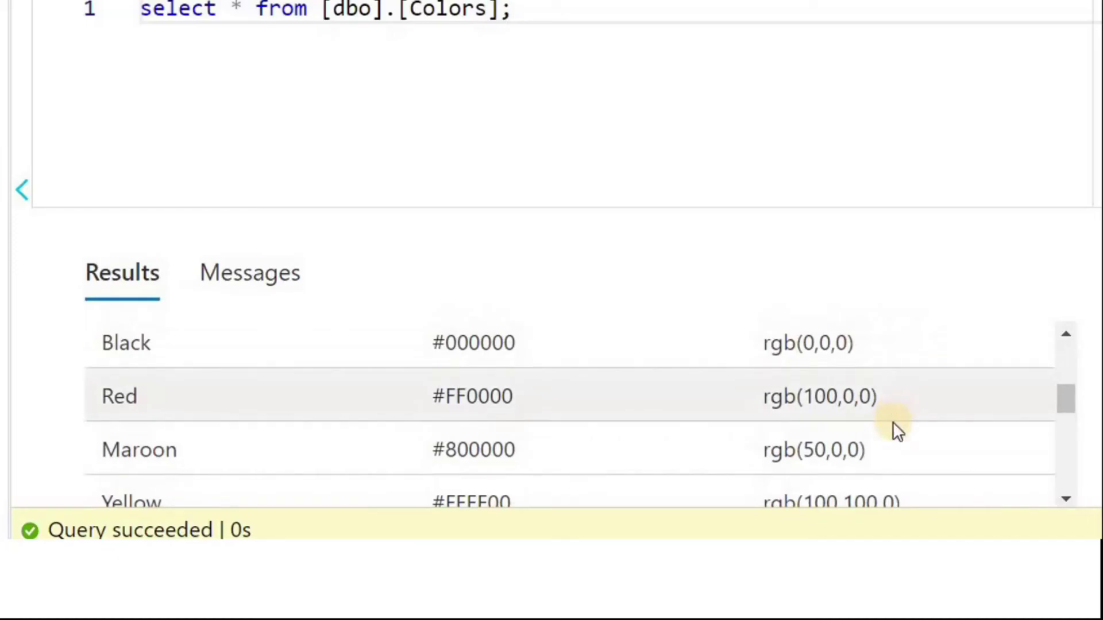
pyautogui.scroll(-6, 893, 428)
pyautogui.scroll(10, 839, 488)
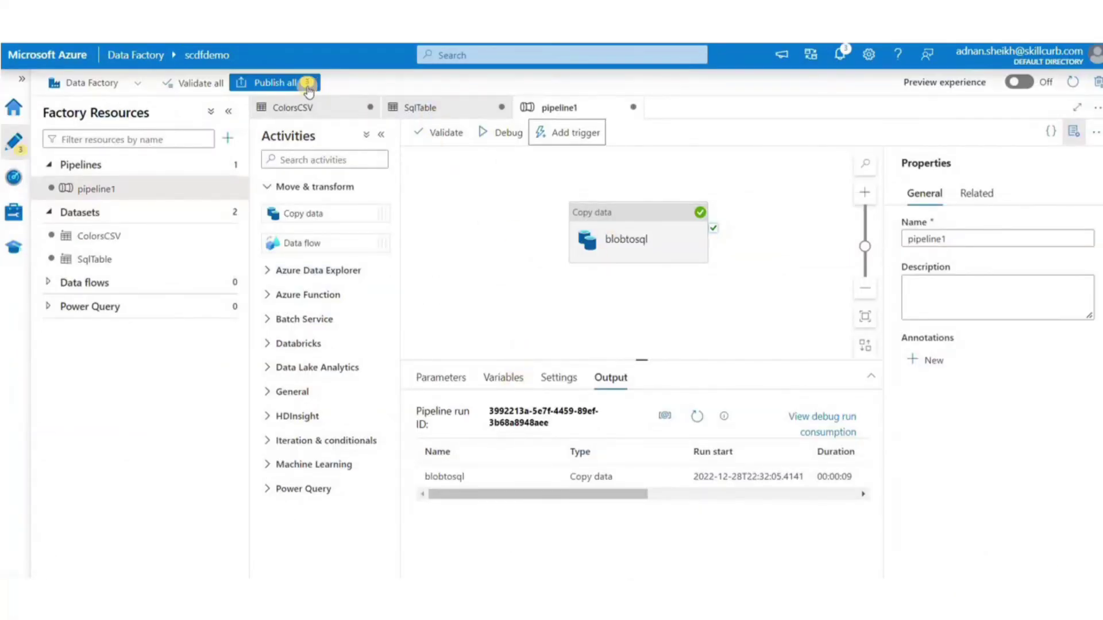
# - In the scdfdemo data factory, publish all pending changes: pipeline1 and the ColorsCSV and SqlTable datasets
pyautogui.click(308, 86)
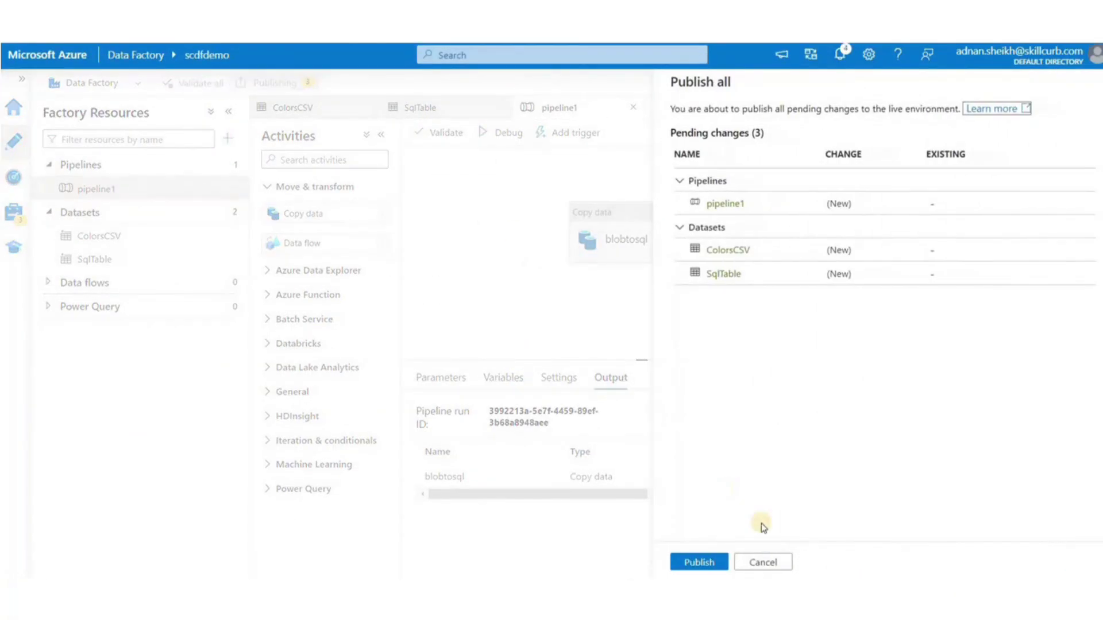
pyautogui.click(710, 560)
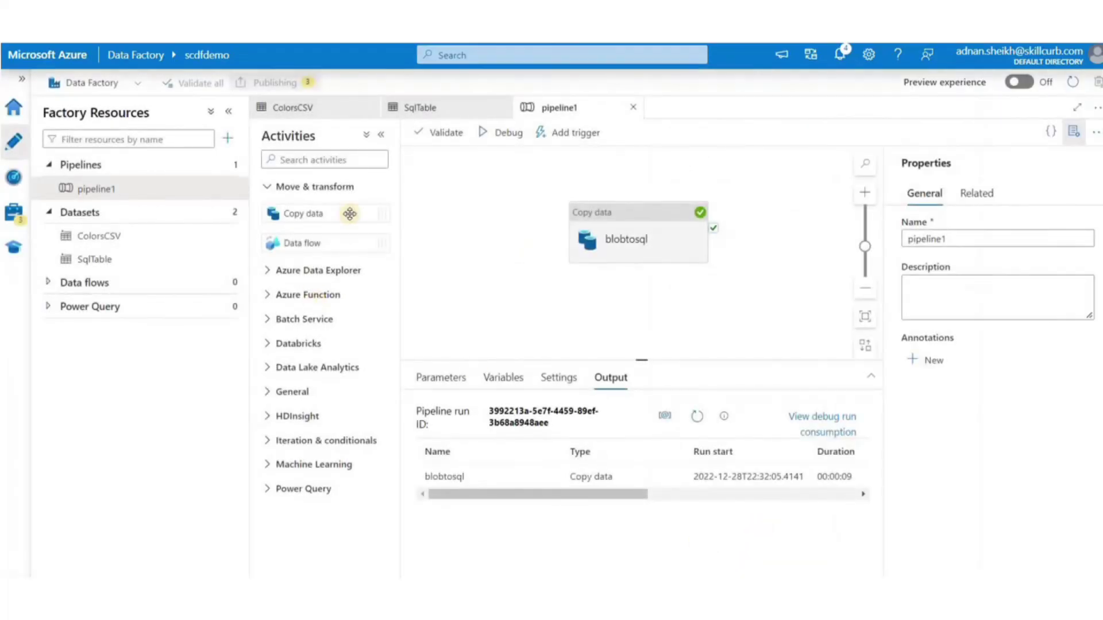
pyautogui.click(14, 214)
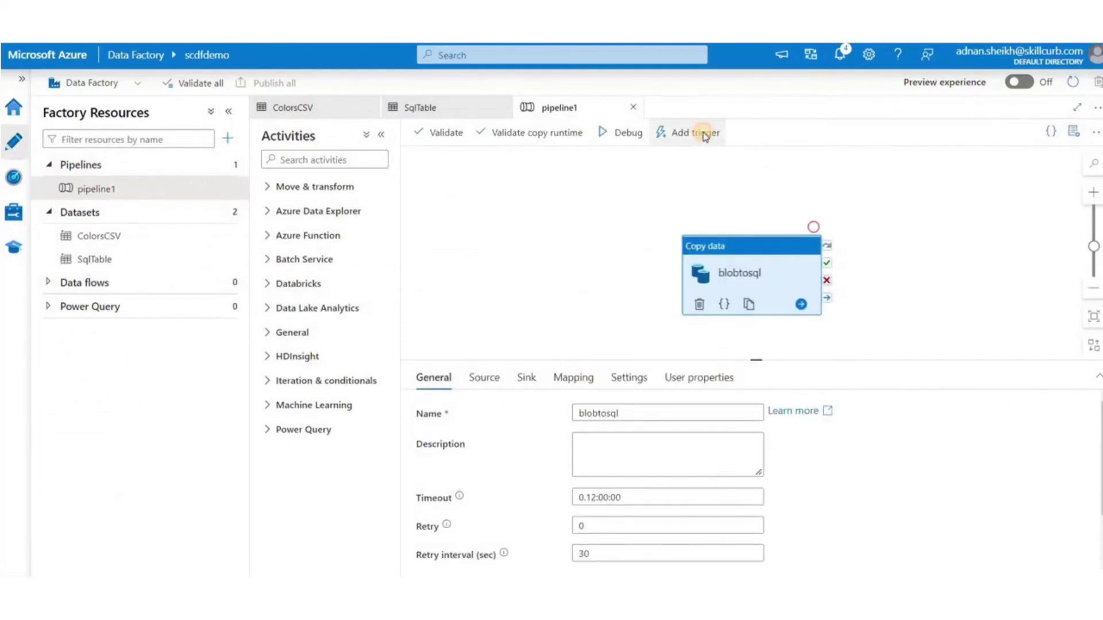
# - Trigger pipeline1 immediately with the last published configuration, and rerun the Colors query in the scdfsql query editor
pyautogui.click(692, 133)
pyautogui.click(695, 158)
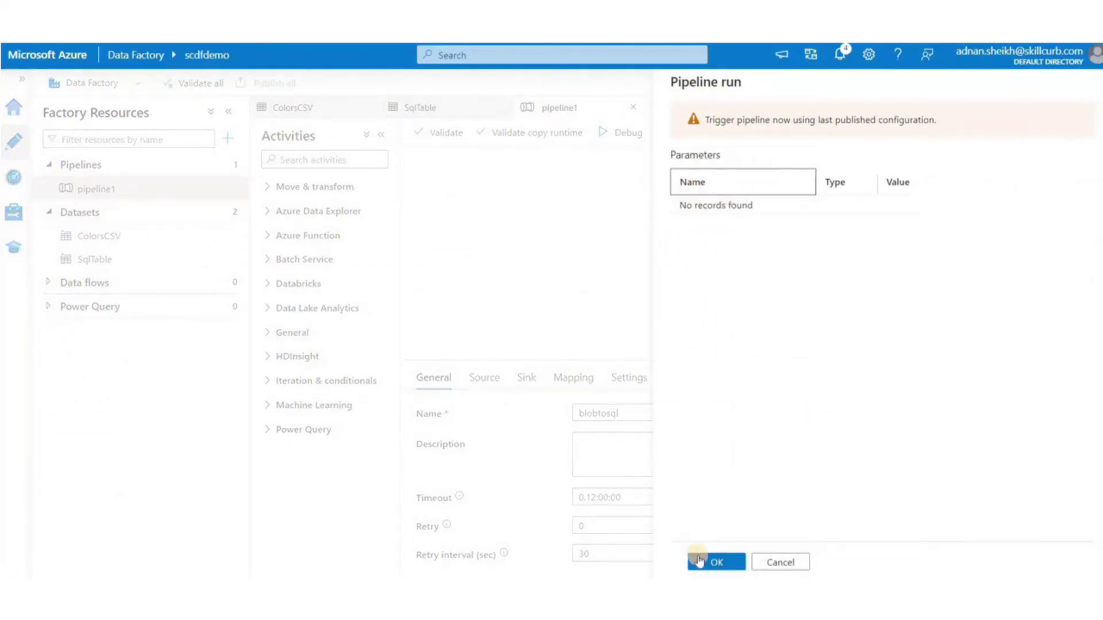
pyautogui.click(699, 560)
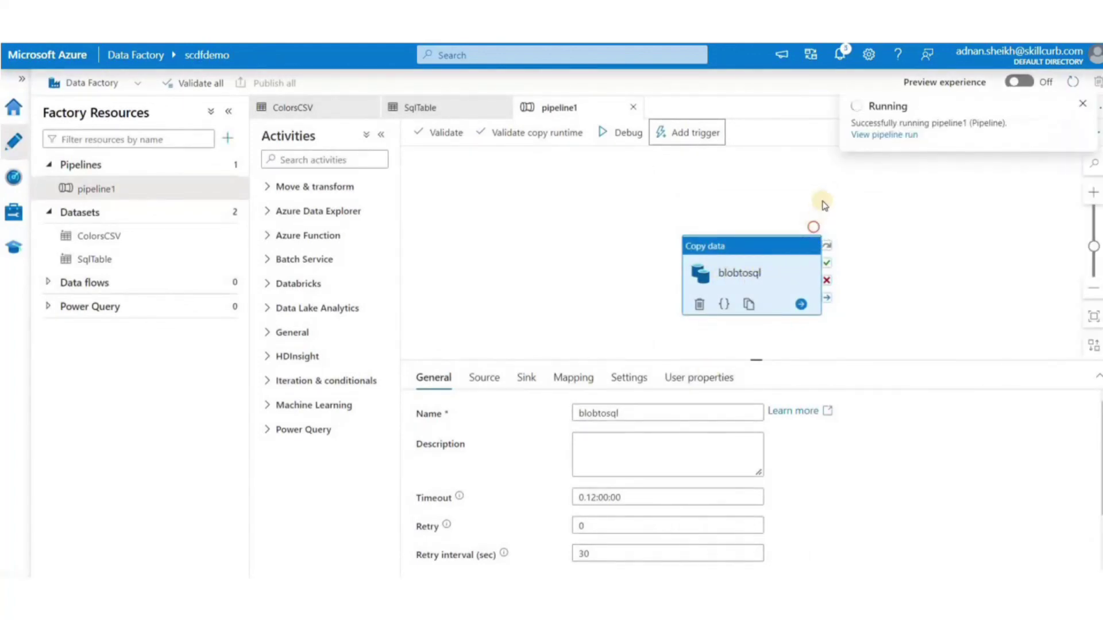
pyautogui.click(13, 218)
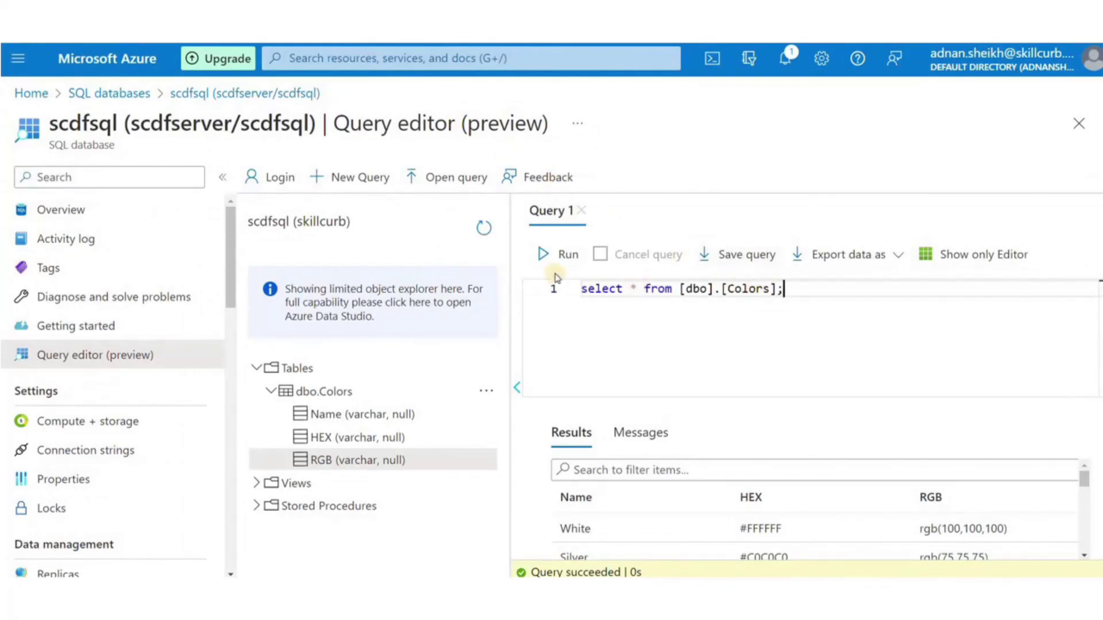
pyautogui.click(561, 254)
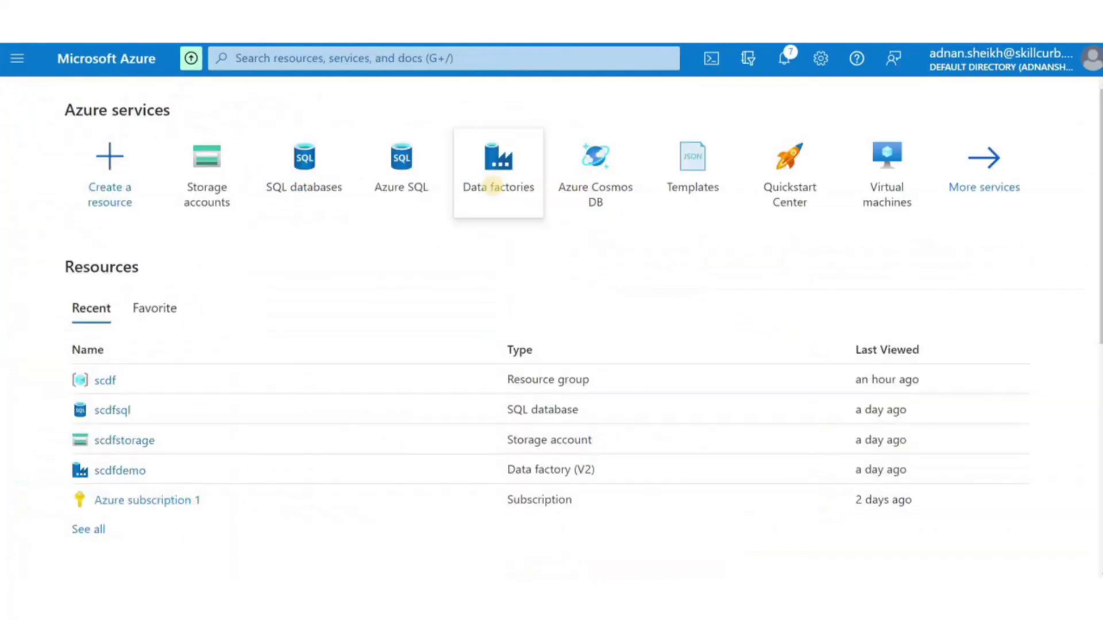
# - In the Azure portal, delete the scdfsql SQL database, confirming the deletion with "yes"
pyautogui.click(493, 186)
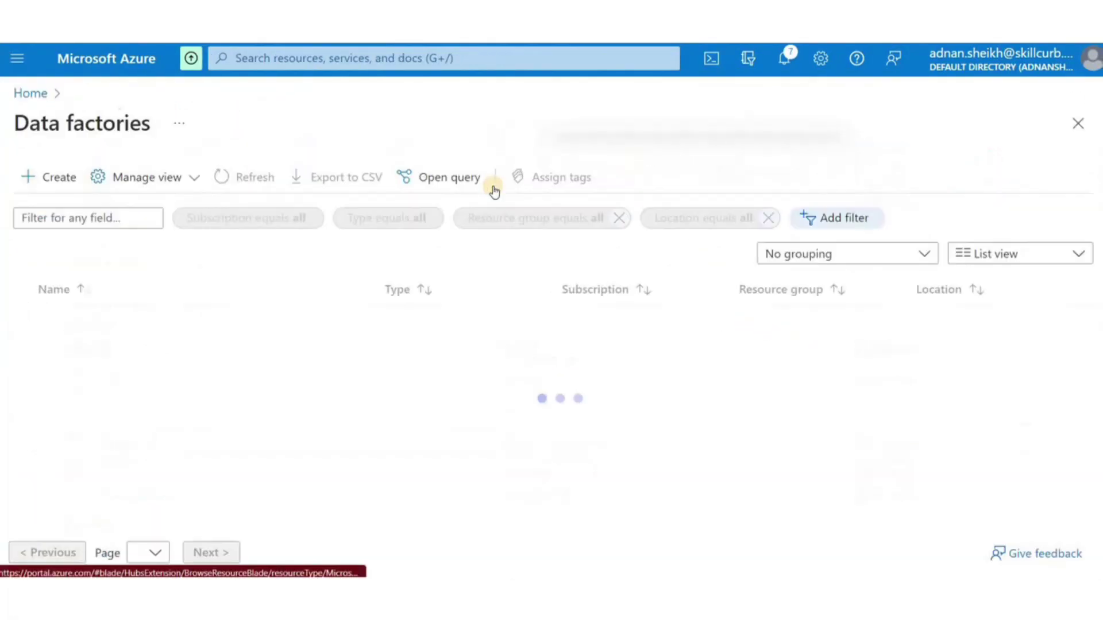
pyautogui.click(31, 93)
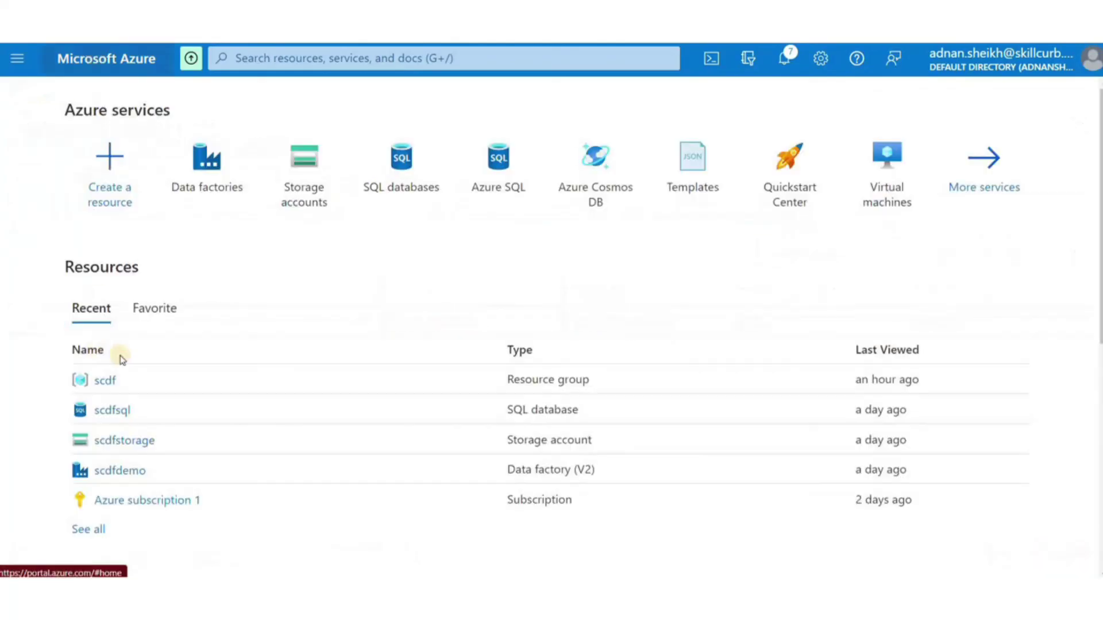
pyautogui.click(397, 195)
pyautogui.click(22, 321)
pyautogui.click(712, 179)
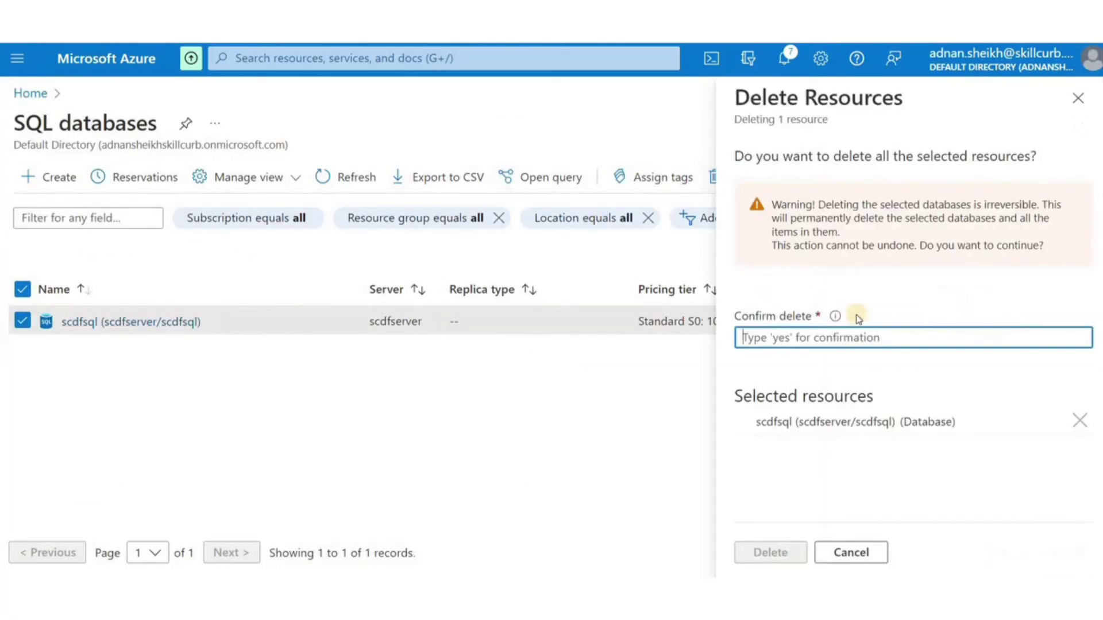
pyautogui.write('yes')
pyautogui.click(770, 552)
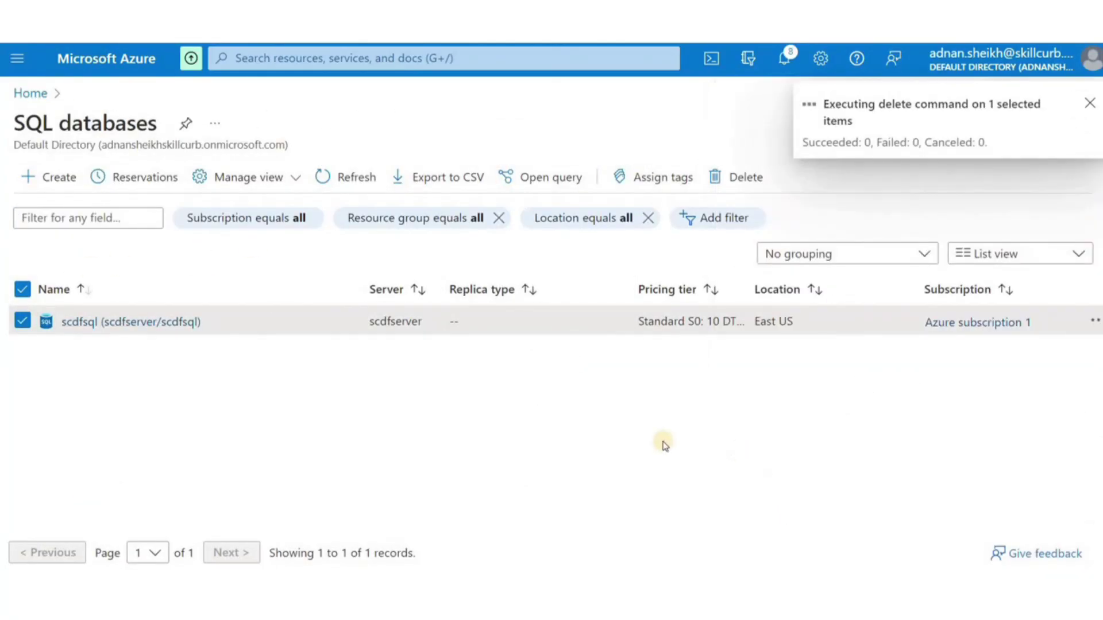
# - Delete the scdfstorage storage account, confirming the deletion with "yes"
pyautogui.click(116, 73)
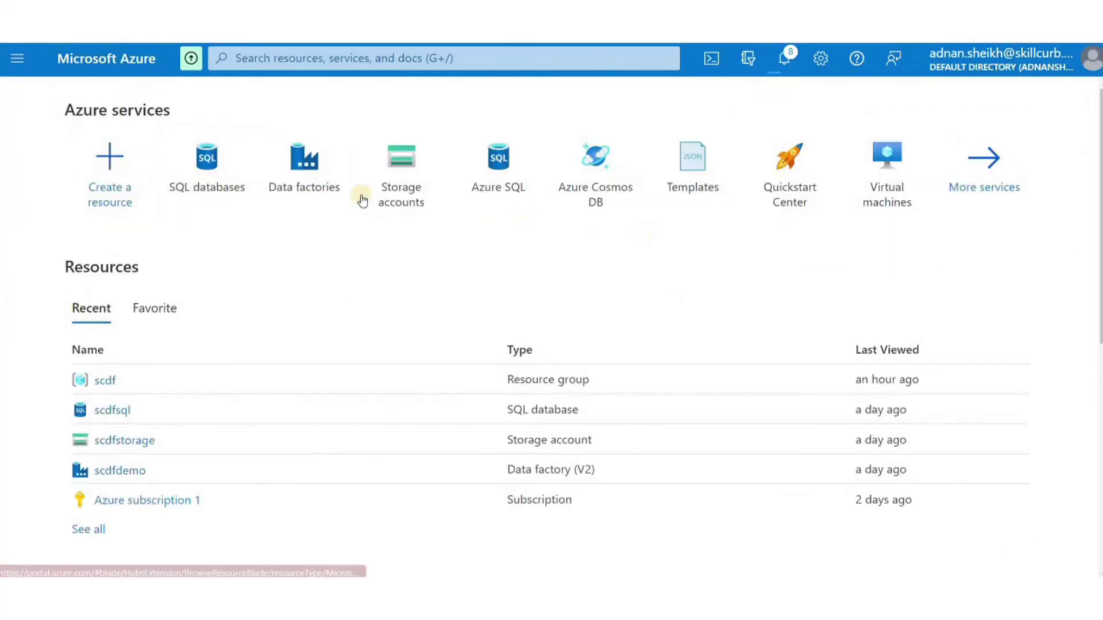
pyautogui.click(401, 186)
pyautogui.click(18, 321)
pyautogui.click(713, 177)
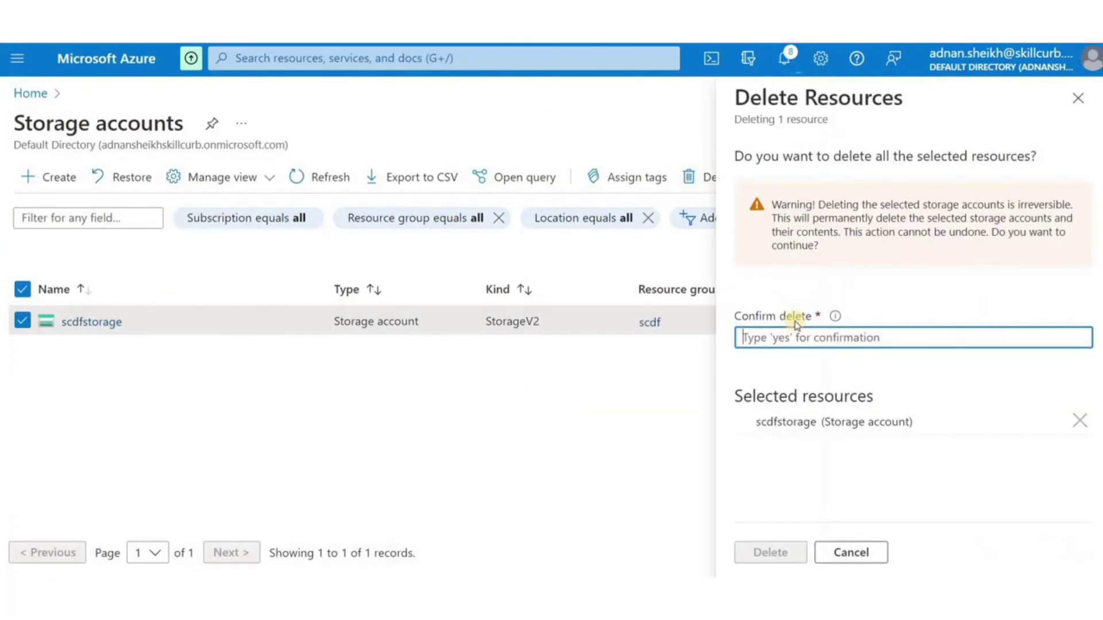
pyautogui.write('yes')
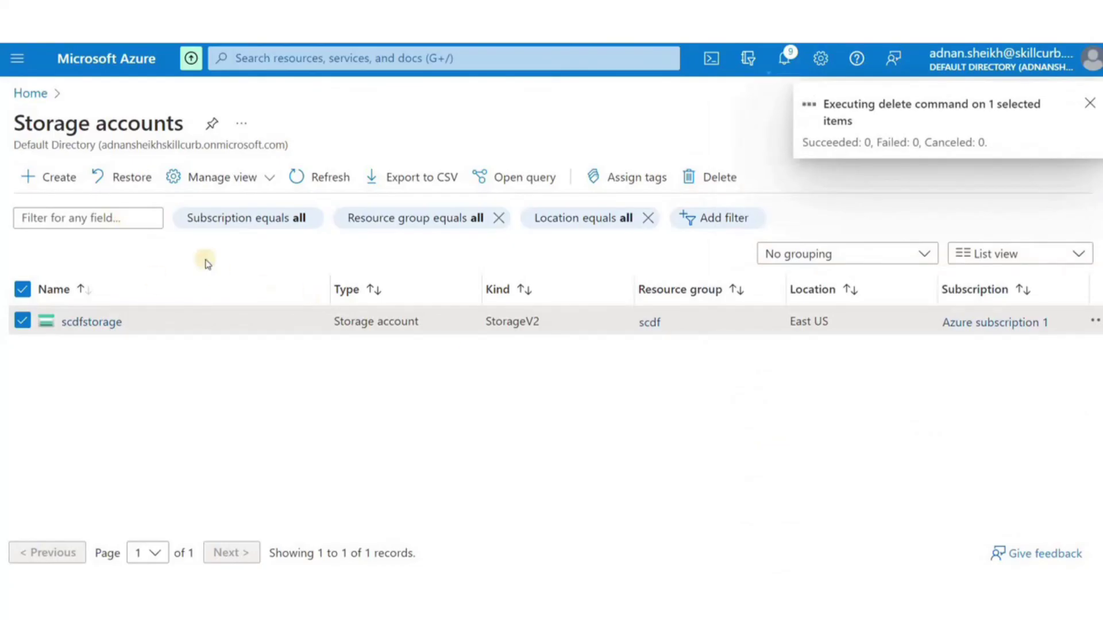
# - Delete the scdfdemo data factory, accepting both irreversibility acknowledgements and confirming with its name, and return to the list of data factories
pyautogui.click(128, 60)
pyautogui.click(387, 164)
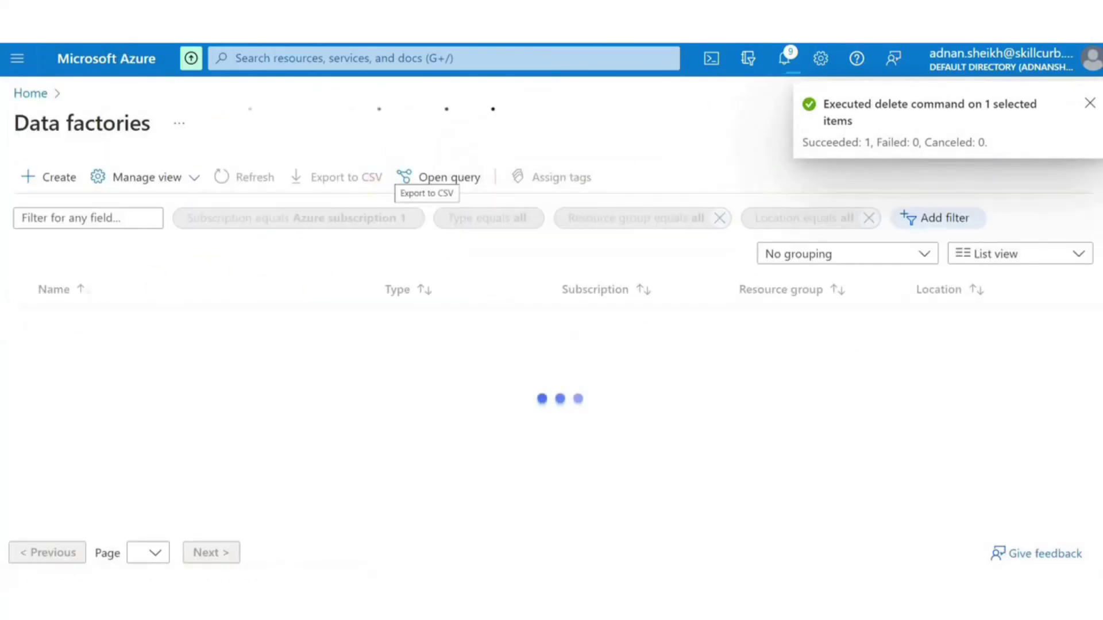
pyautogui.click(1095, 321)
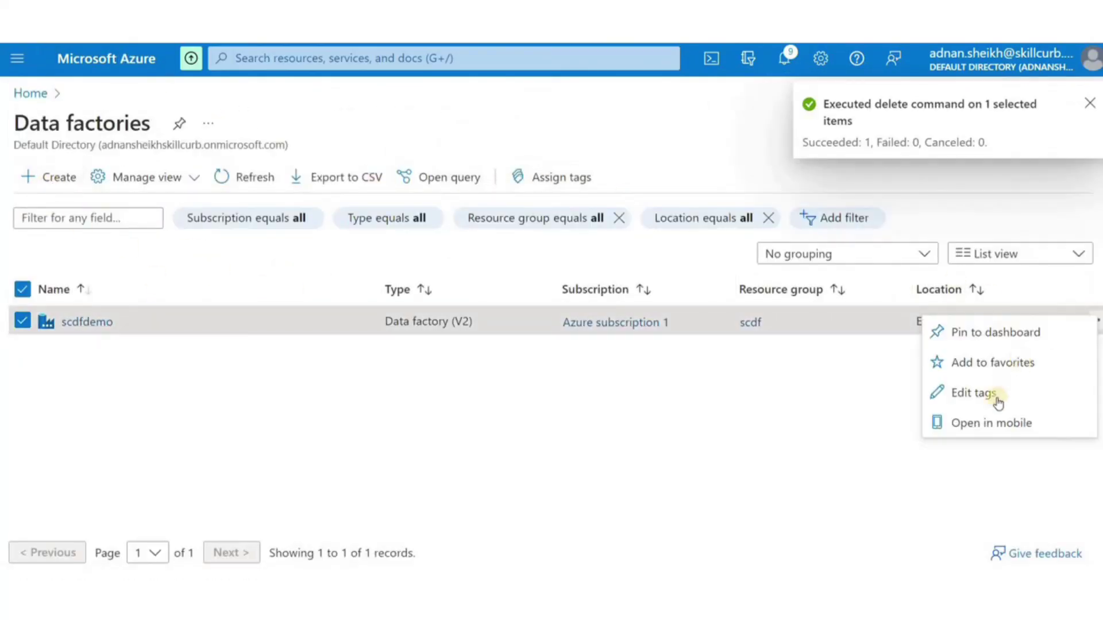
pyautogui.click(672, 377)
pyautogui.click(78, 332)
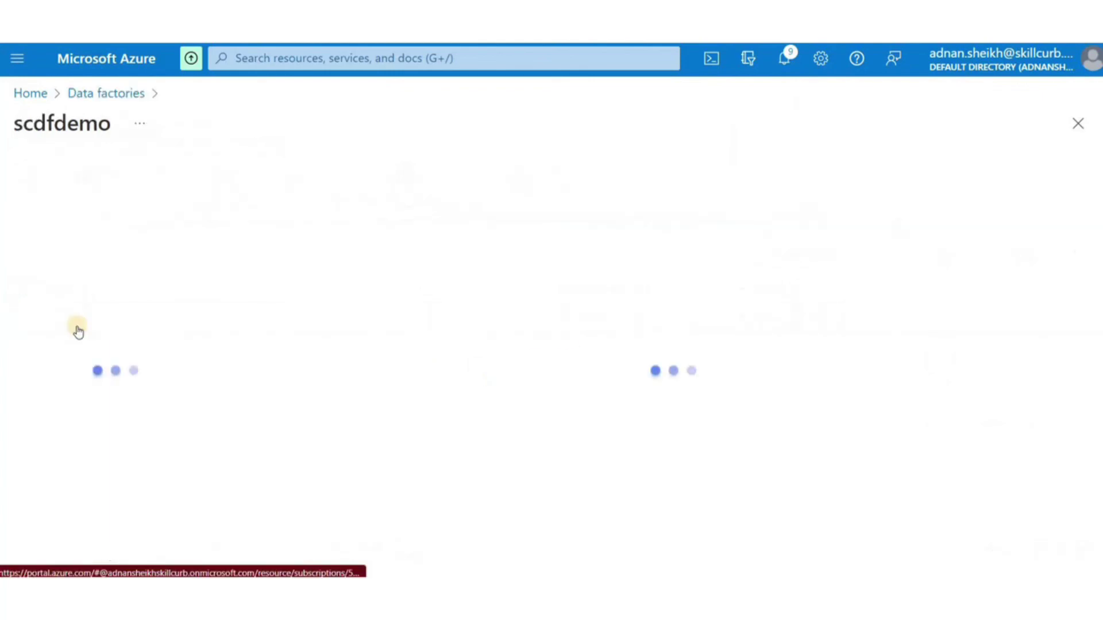
pyautogui.click(301, 180)
pyautogui.click(23, 278)
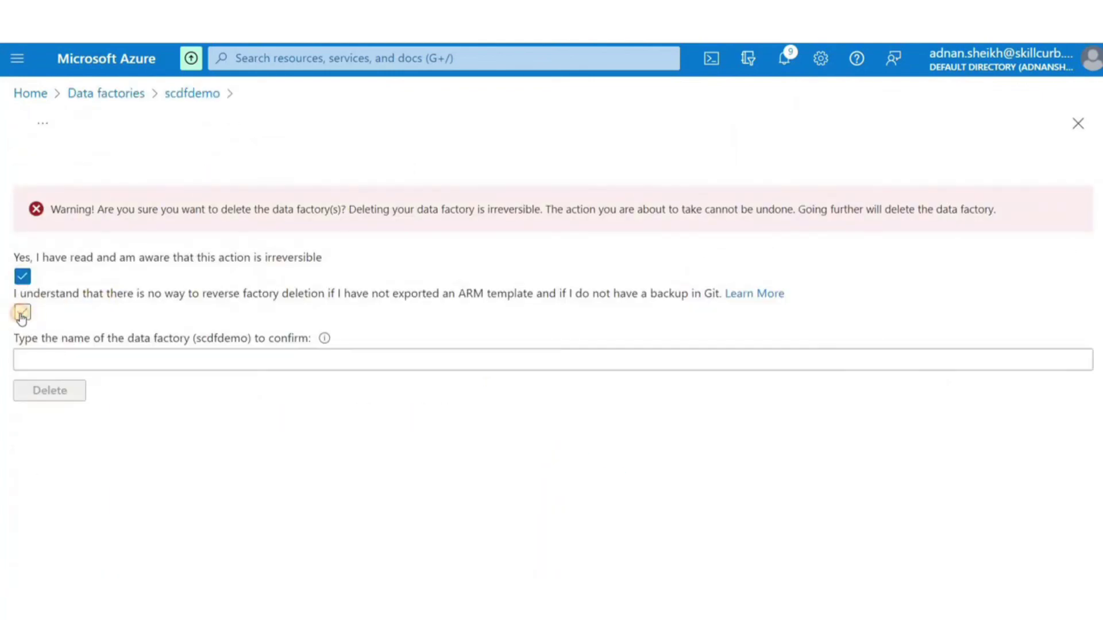
pyautogui.click(75, 360)
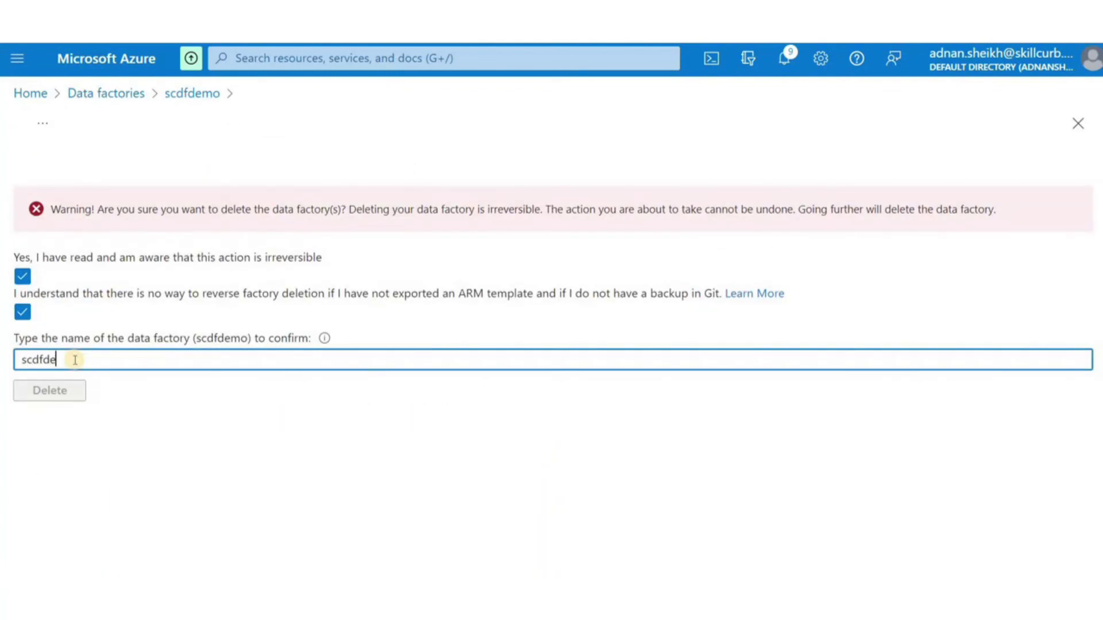
pyautogui.click(66, 391)
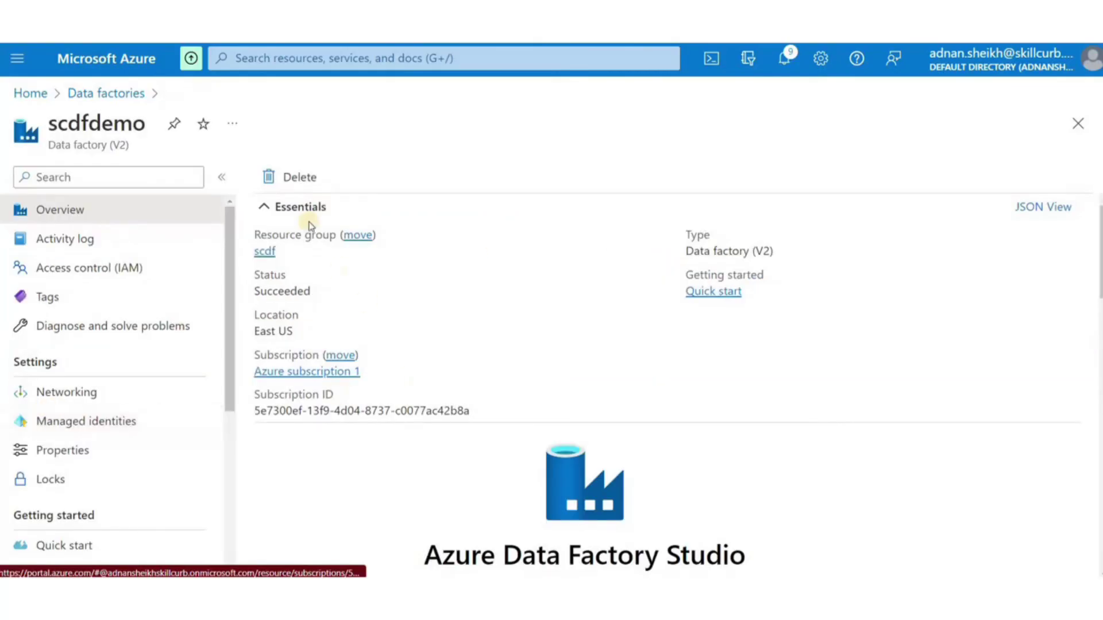
pyautogui.click(122, 94)
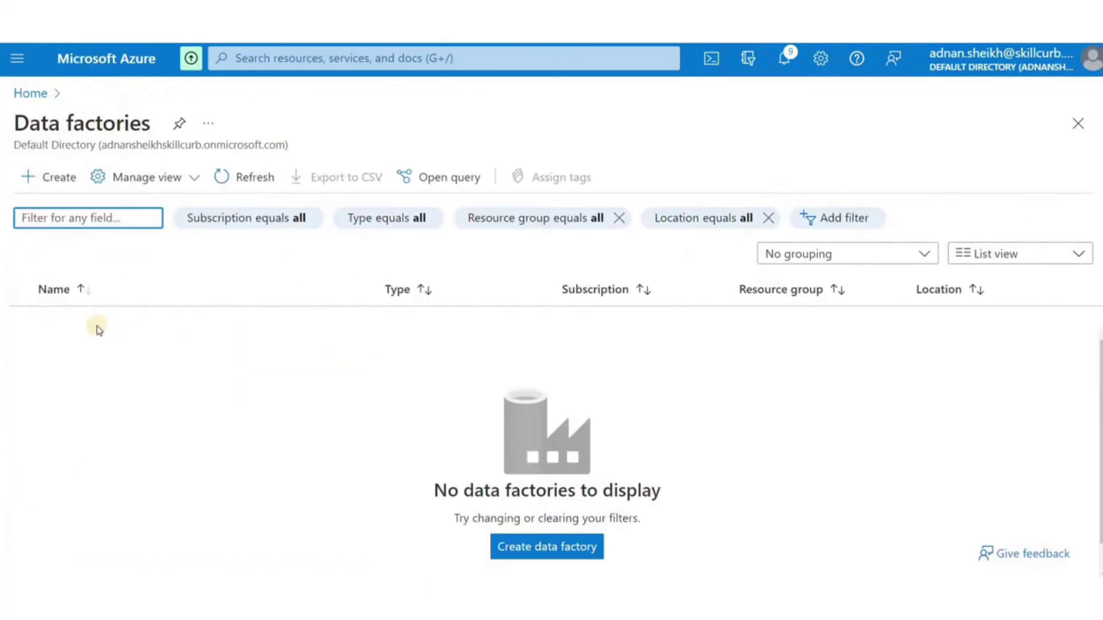
# - Delete the scdf resource group together with its remaining resources, confirming with the name "scdf"
pyautogui.click(26, 95)
pyautogui.click(103, 378)
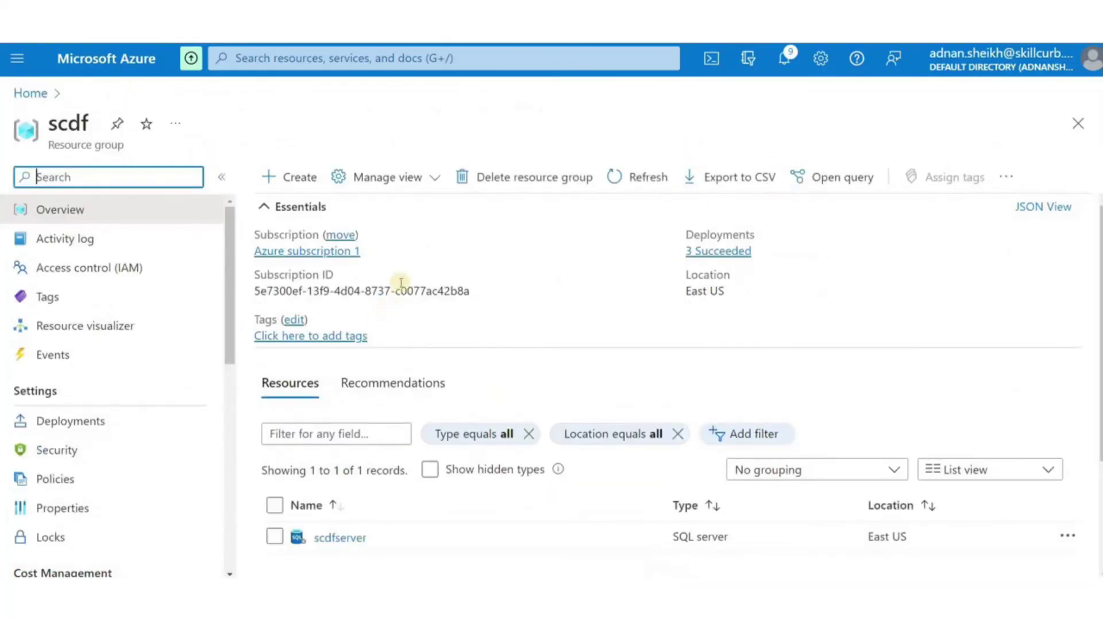
pyautogui.click(565, 182)
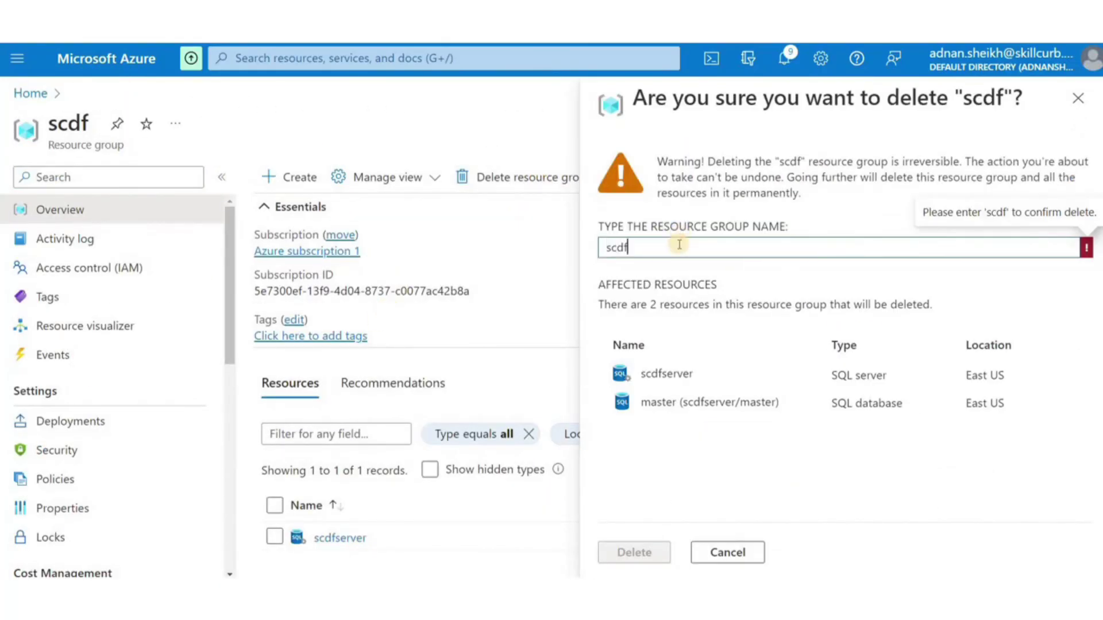
pyautogui.click(635, 552)
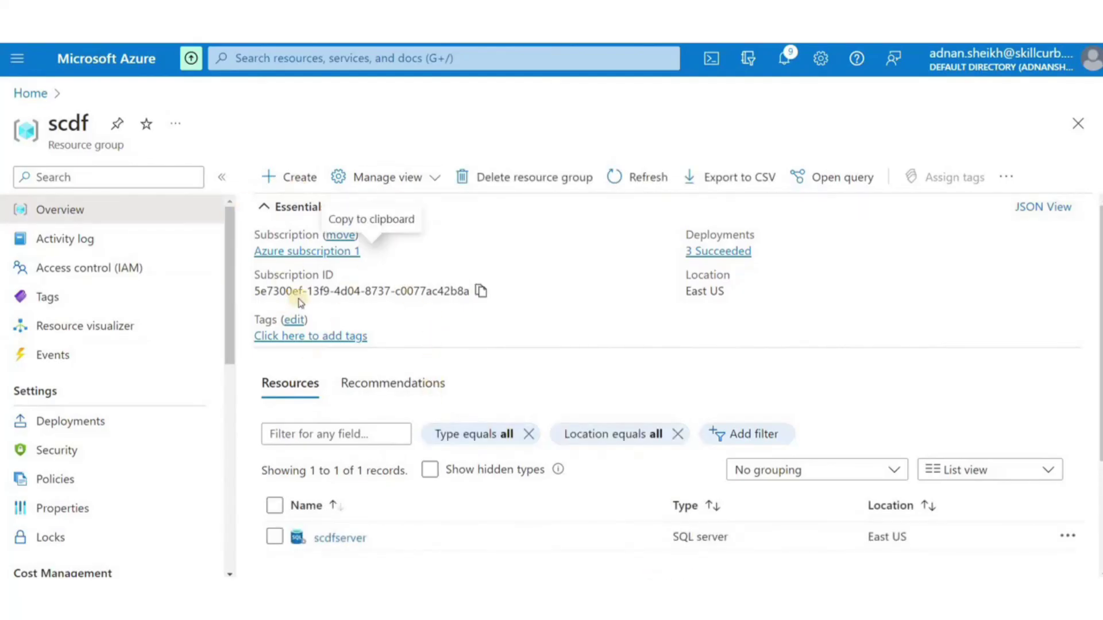